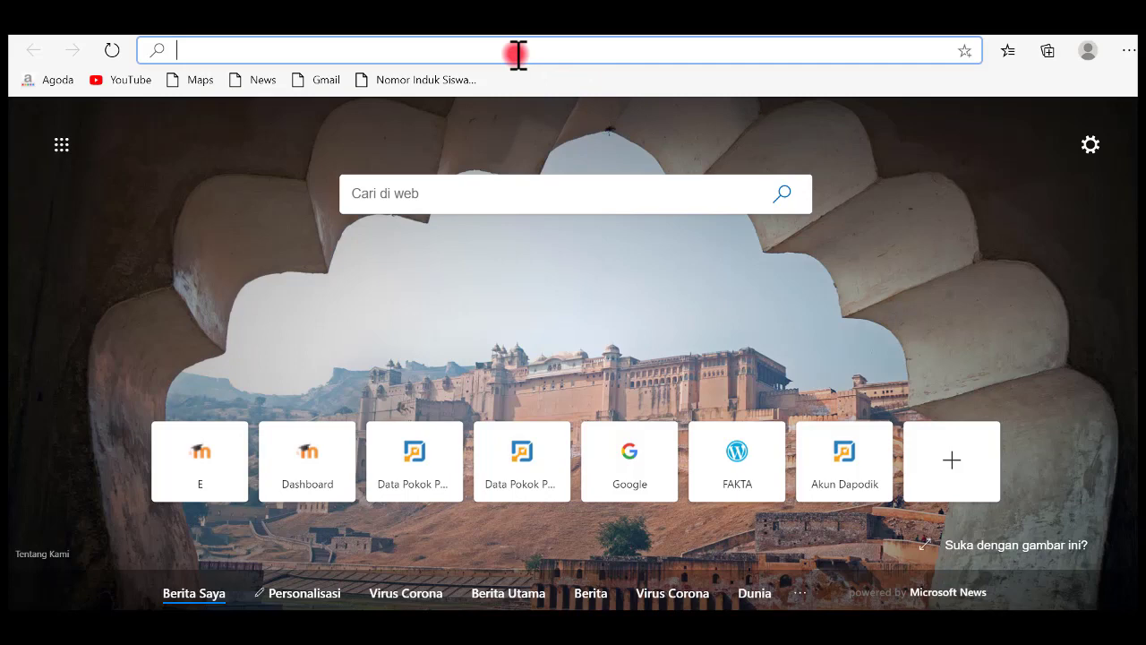
Open the site e-learning.smknegeri5barru.sch.id in the browser
{"action": "type", "text": "e"}
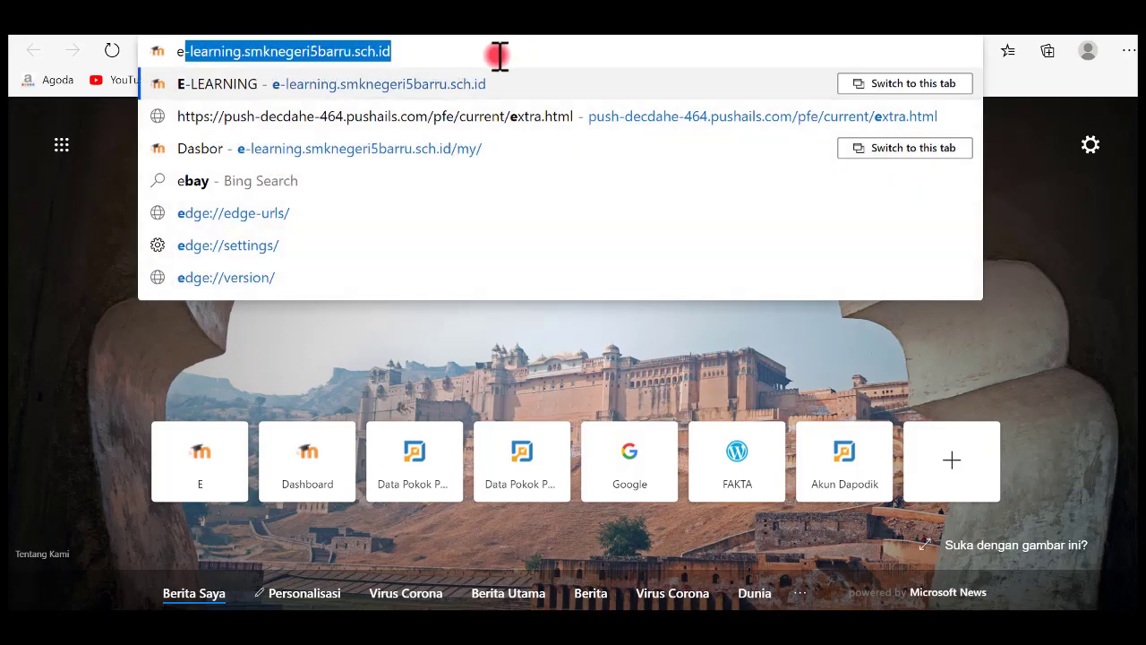
{"action": "key", "text": "Right"}
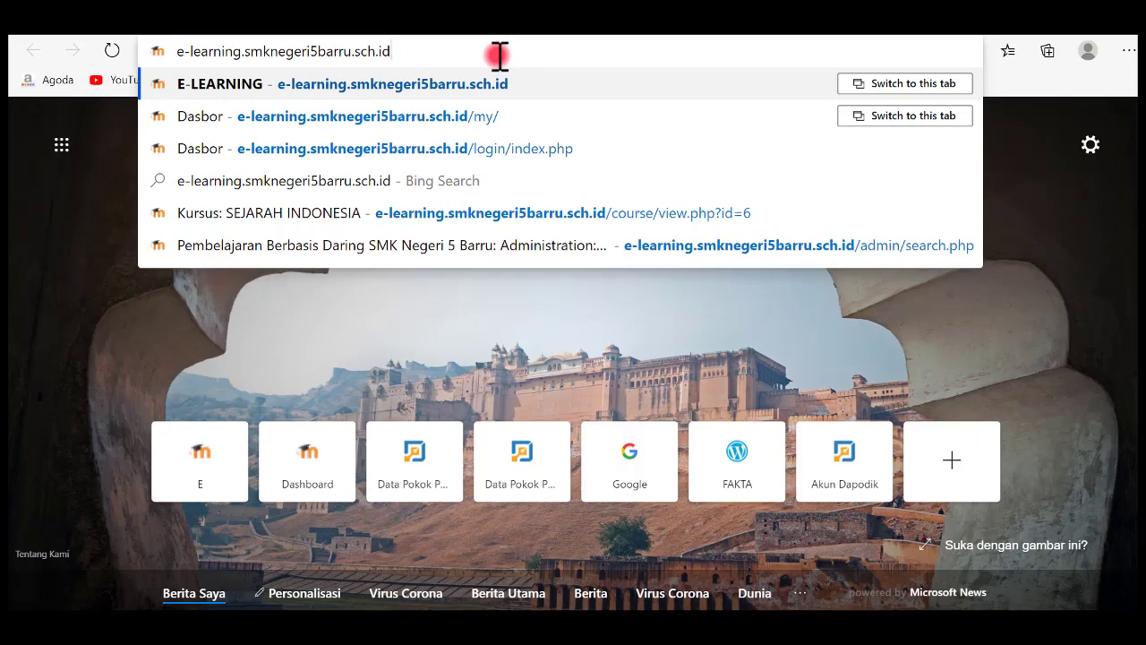
{"action": "key", "text": "Return"}
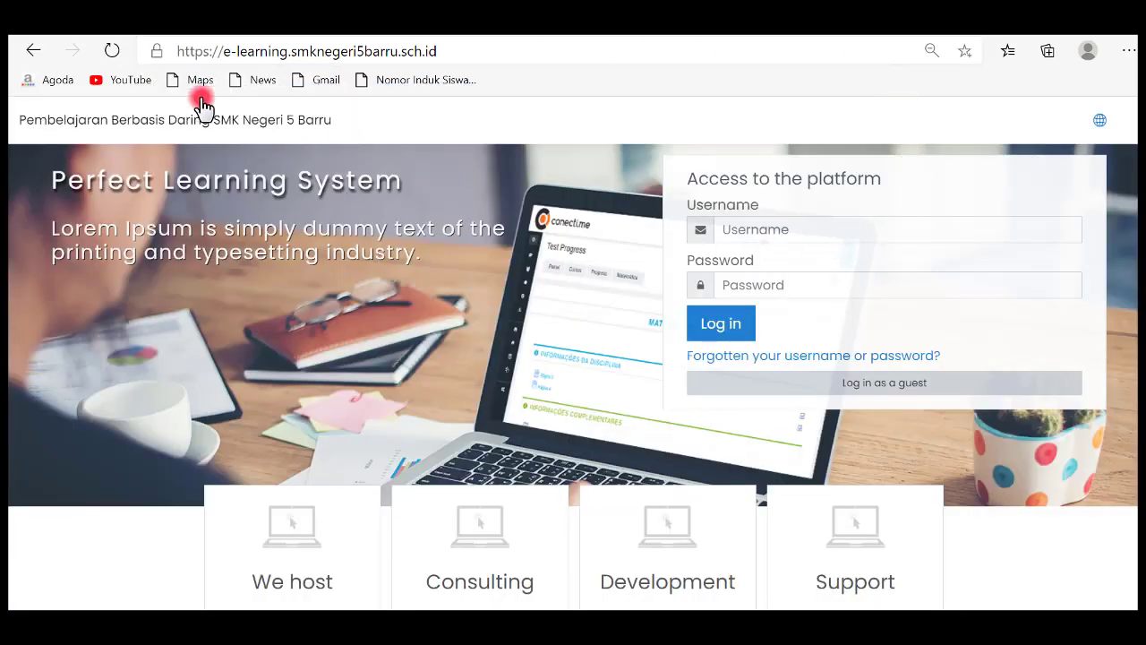
Log in to the e-learning platform with the teacher's username and the account password
{"action": "left_click", "coordinate": [777, 230]}
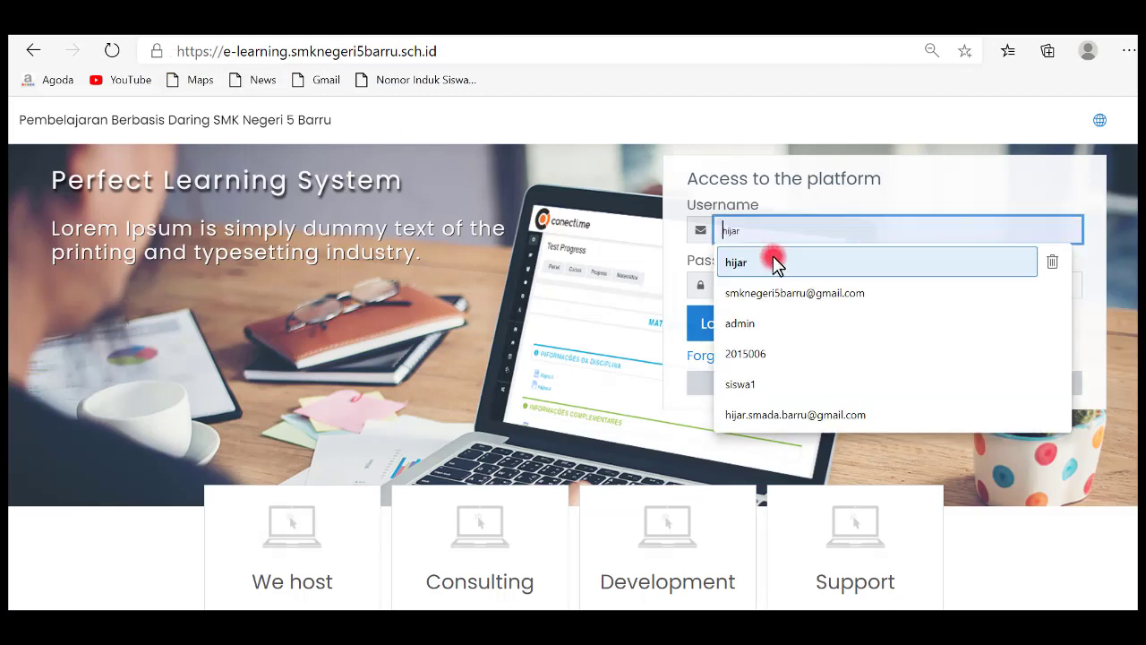
{"action": "left_click", "coordinate": [775, 260]}
{"action": "left_click", "coordinate": [778, 287]}
{"action": "type", "text": "••"}
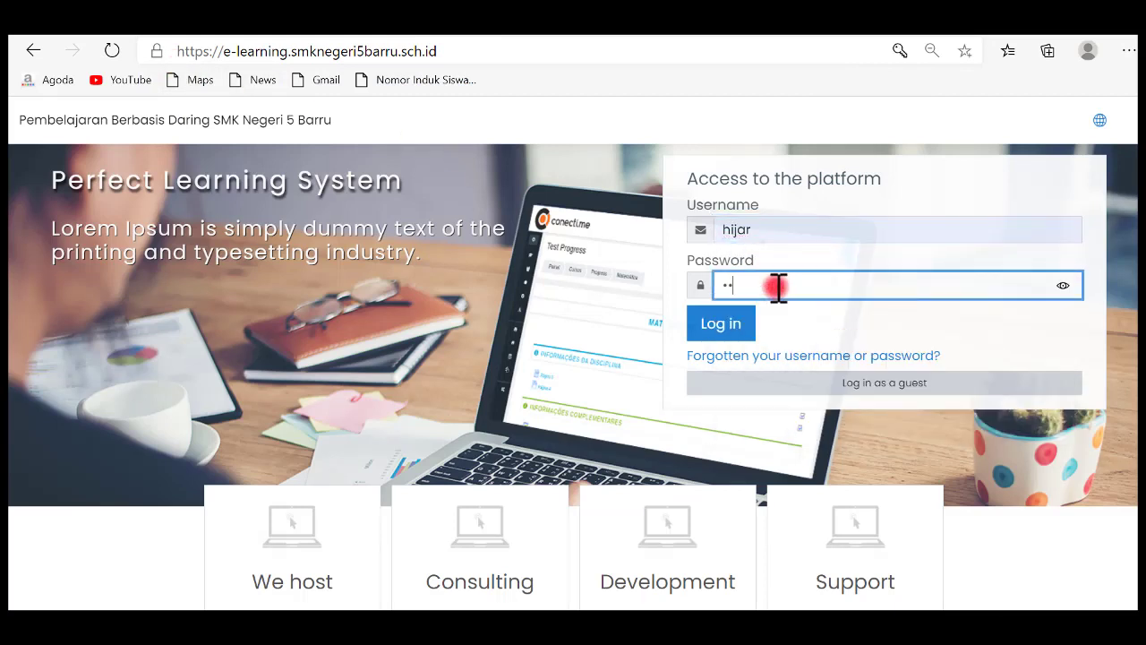
{"action": "type", "text": "•••••••"}
{"action": "key", "text": "Return"}
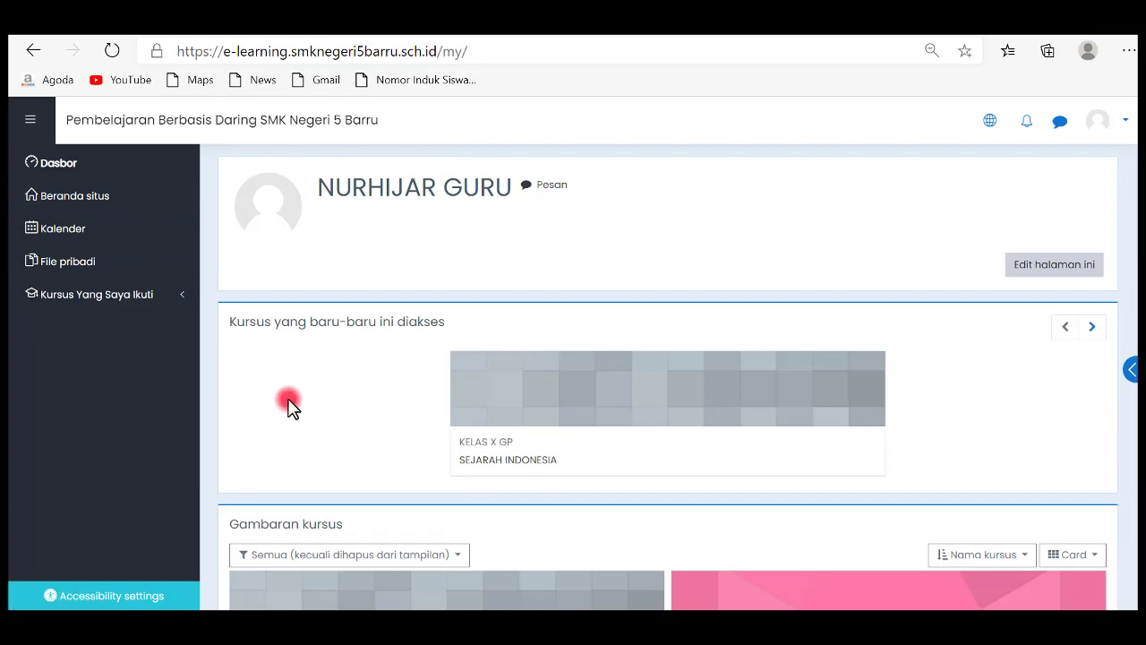
Open the recently accessed SEJARAH INDONESIA course and turn on its editing mode
{"action": "left_click", "coordinate": [654, 403]}
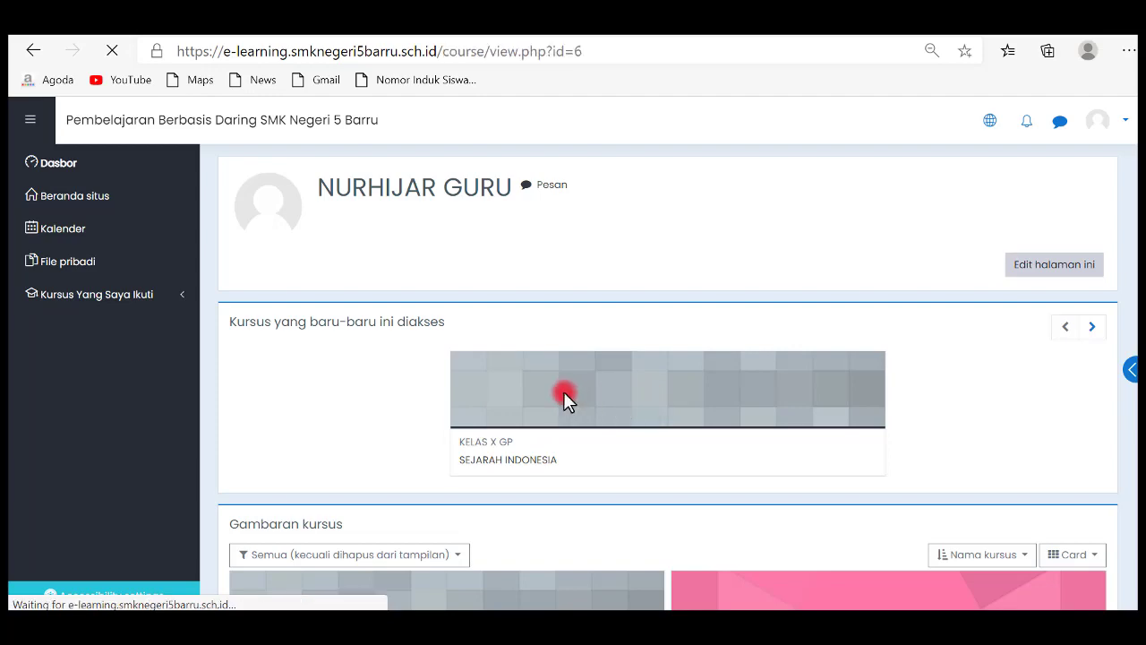
{"action": "scroll", "coordinate": [459, 376], "scroll_direction": "down", "scroll_amount": 5}
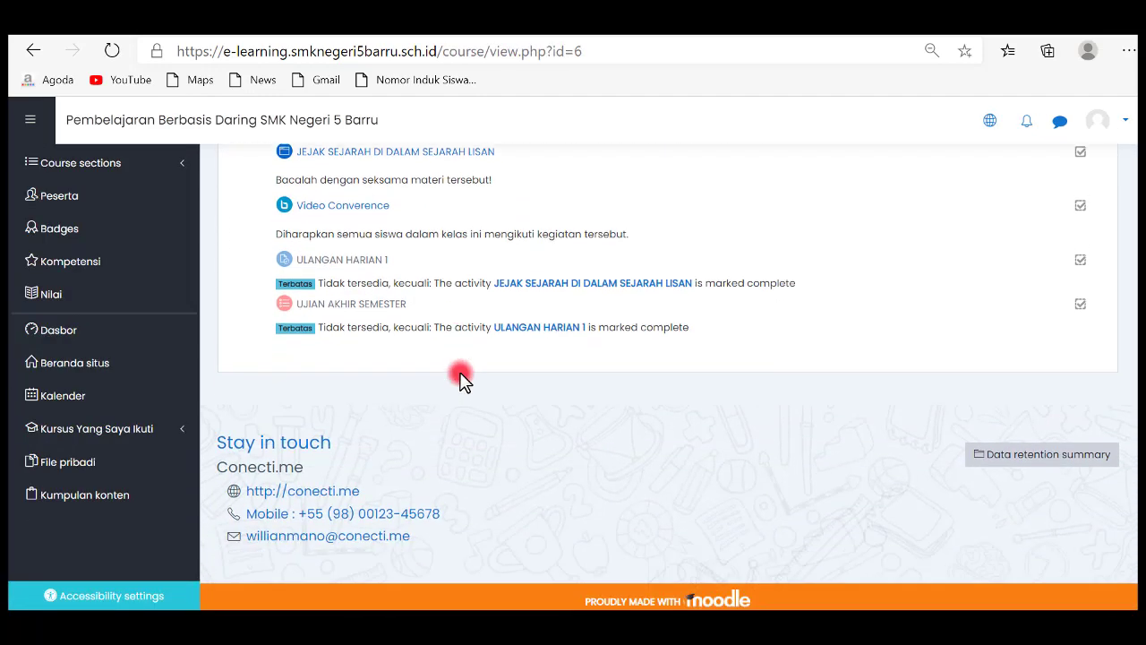
{"action": "scroll", "coordinate": [769, 354], "scroll_direction": "up", "scroll_amount": 2}
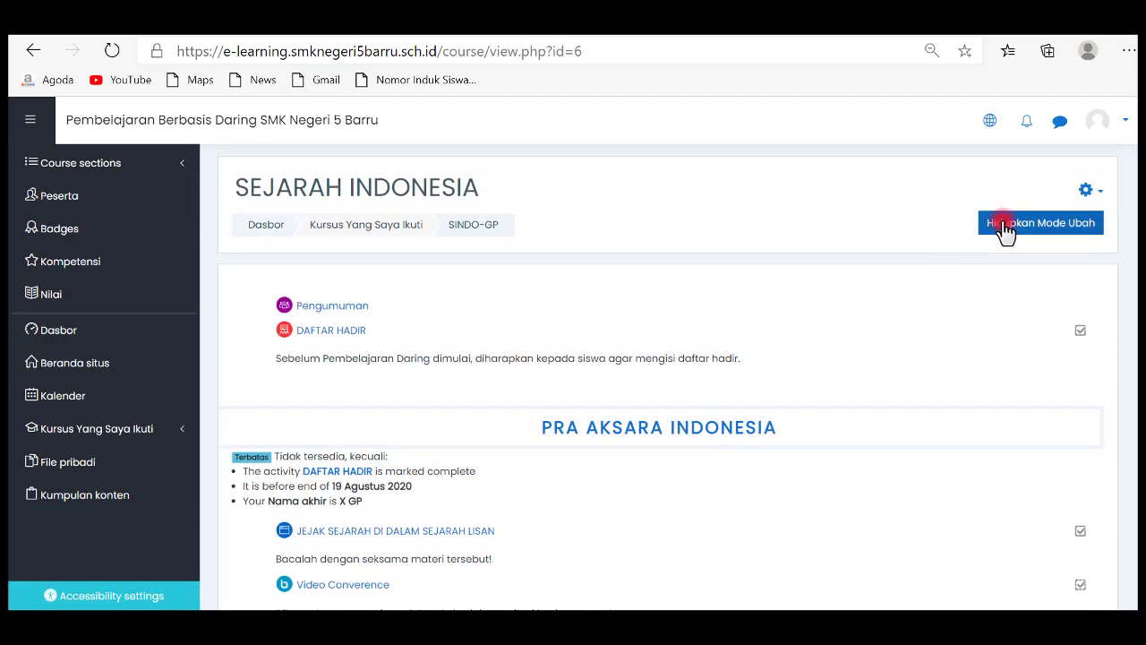
{"action": "left_click", "coordinate": [1039, 223]}
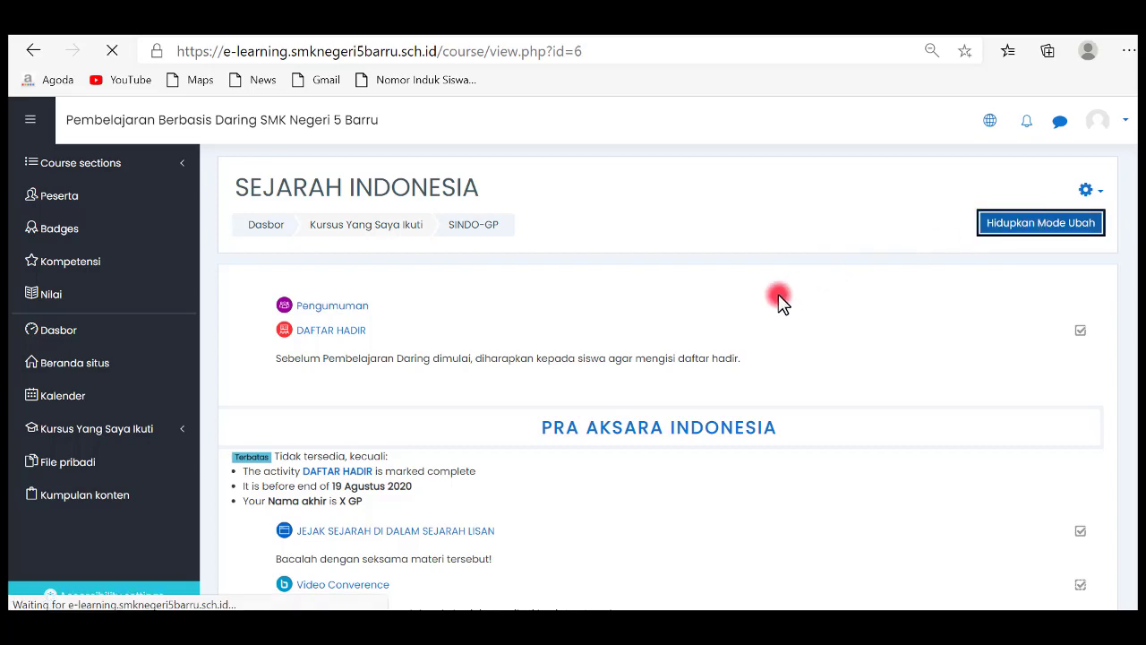
Add a new Kuis activity to the PRA AKSARA INDONESIA topic and name it UJIAN AKHIR SEMESTER GANJIL
{"action": "scroll", "coordinate": [748, 319], "scroll_direction": "down", "scroll_amount": 5}
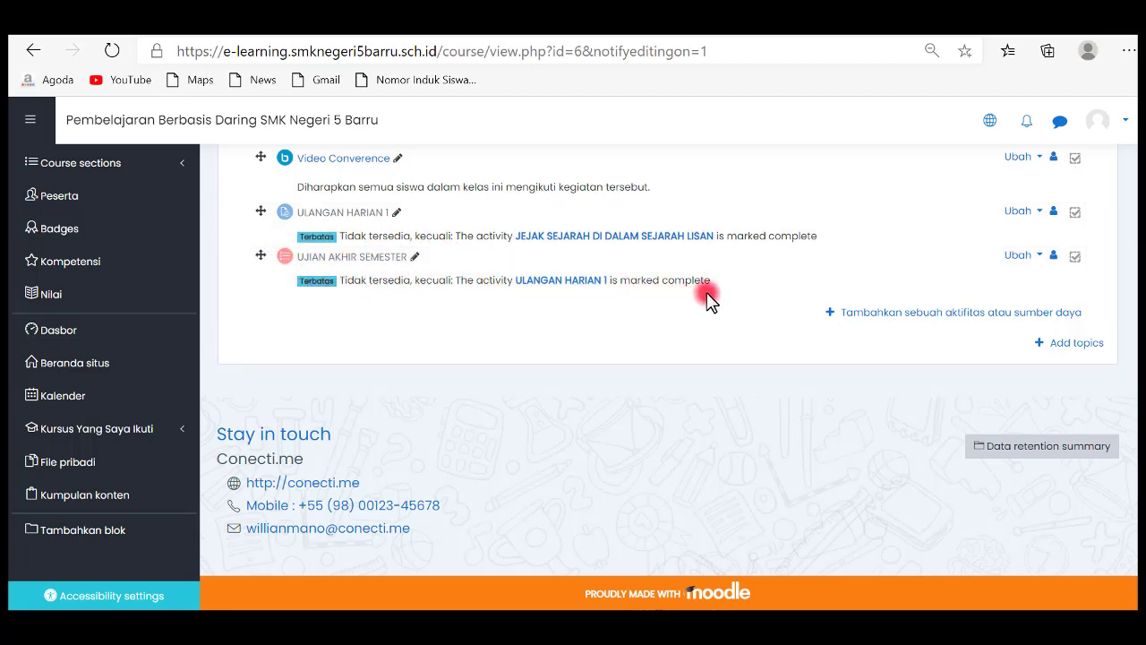
{"action": "left_click", "coordinate": [898, 315]}
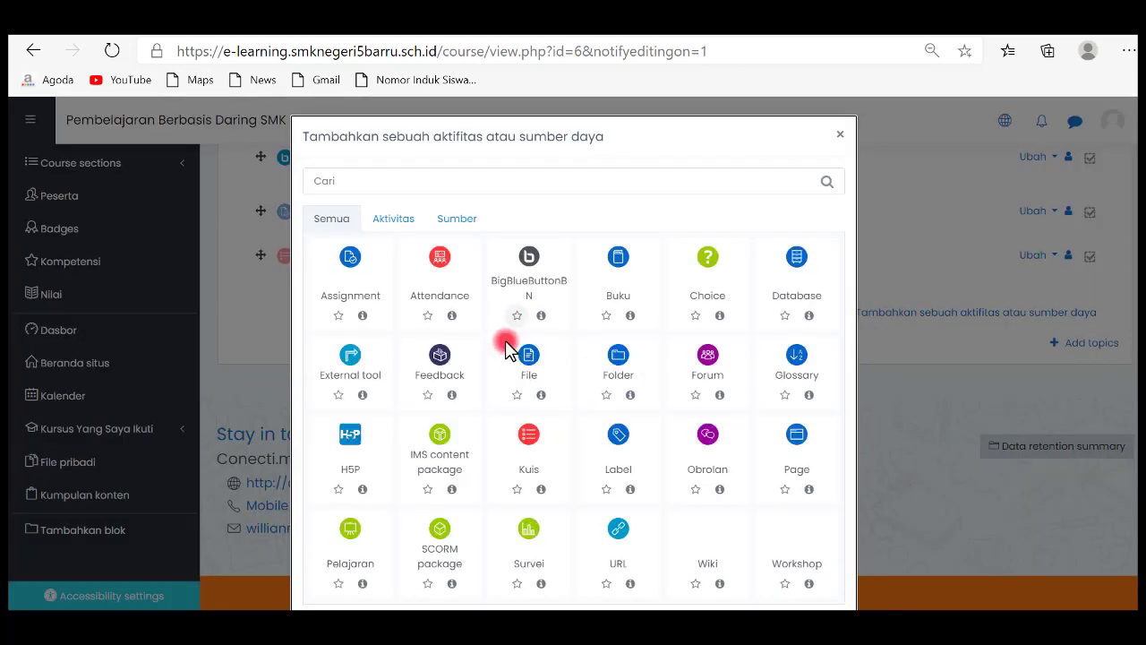
{"action": "left_click", "coordinate": [530, 458]}
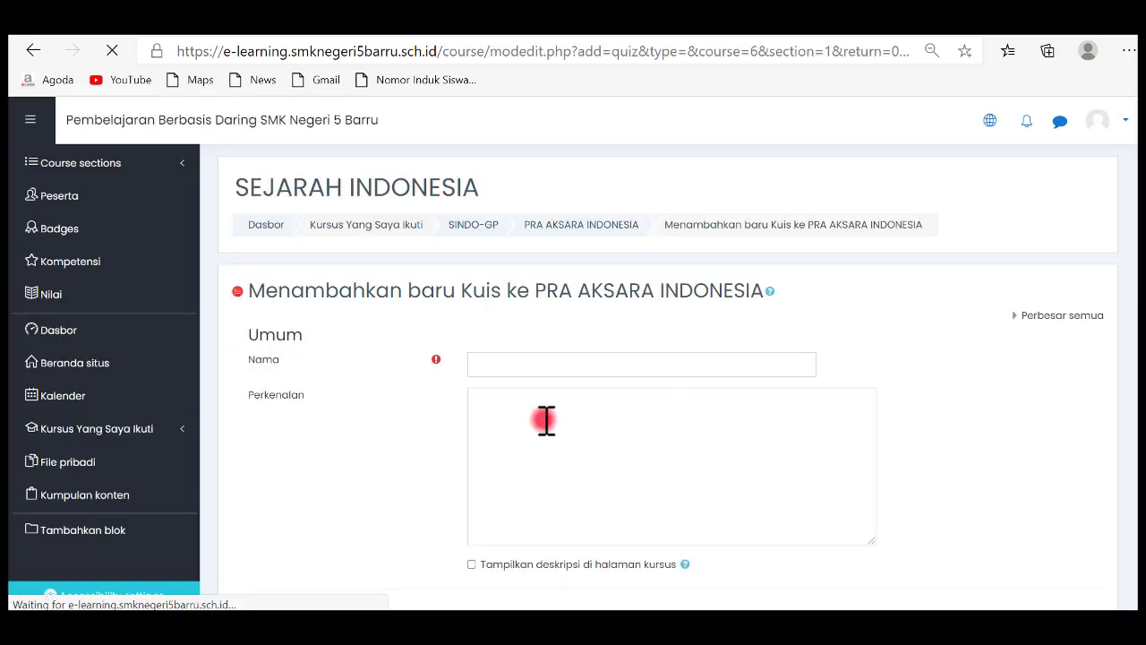
{"action": "left_click", "coordinate": [523, 365]}
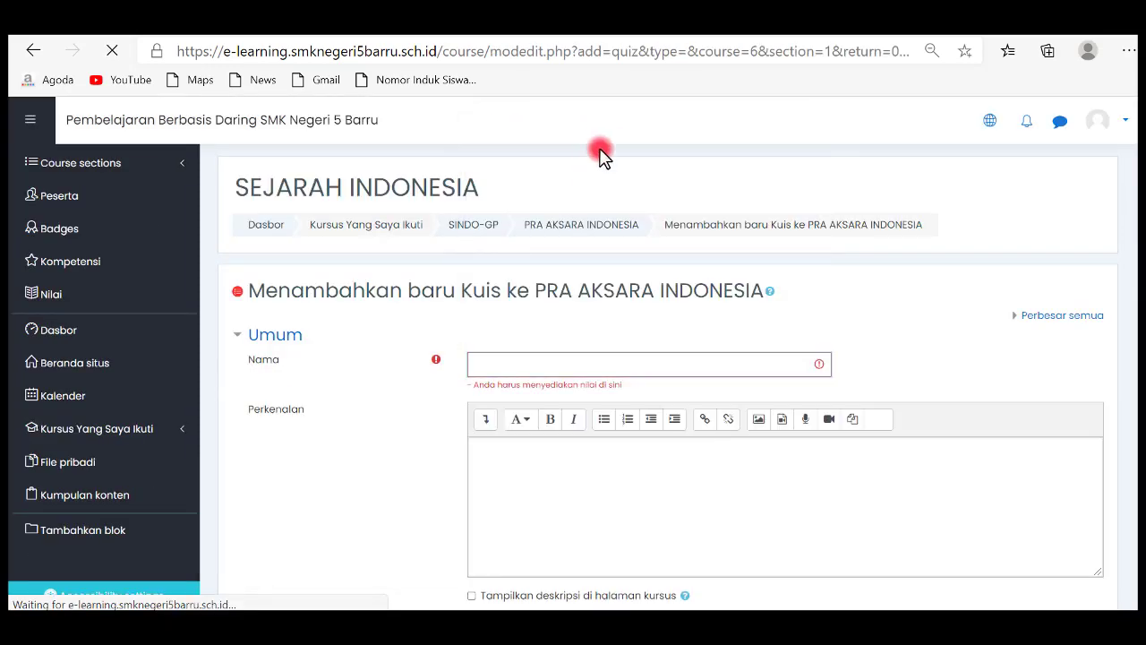
{"action": "left_click", "coordinate": [572, 365]}
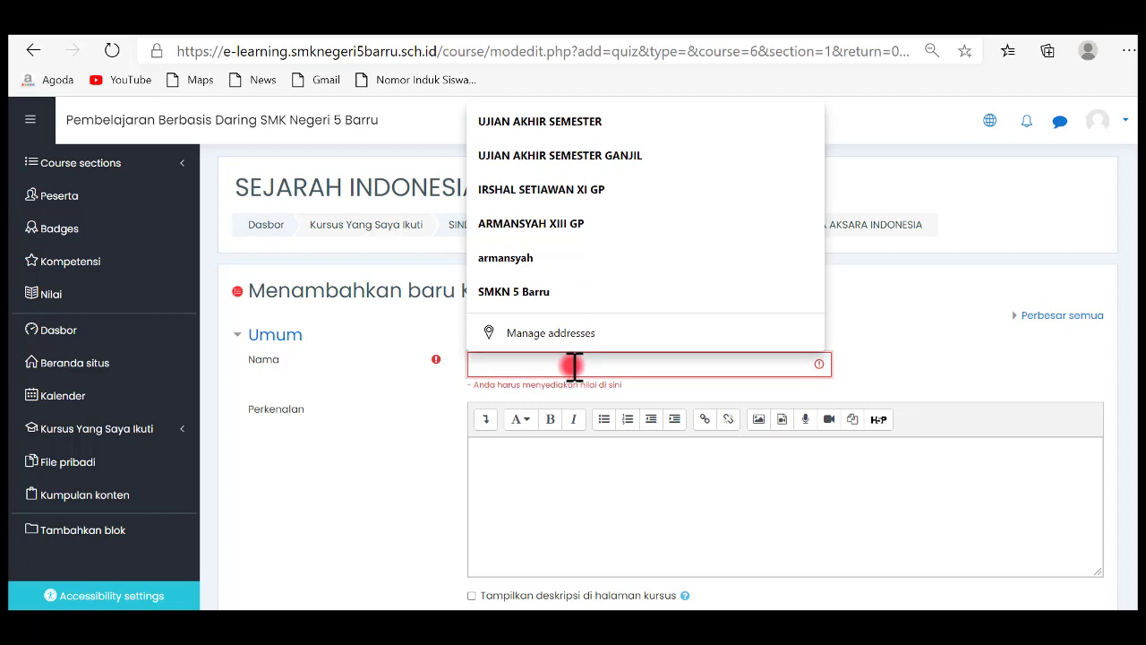
{"action": "left_click", "coordinate": [595, 158]}
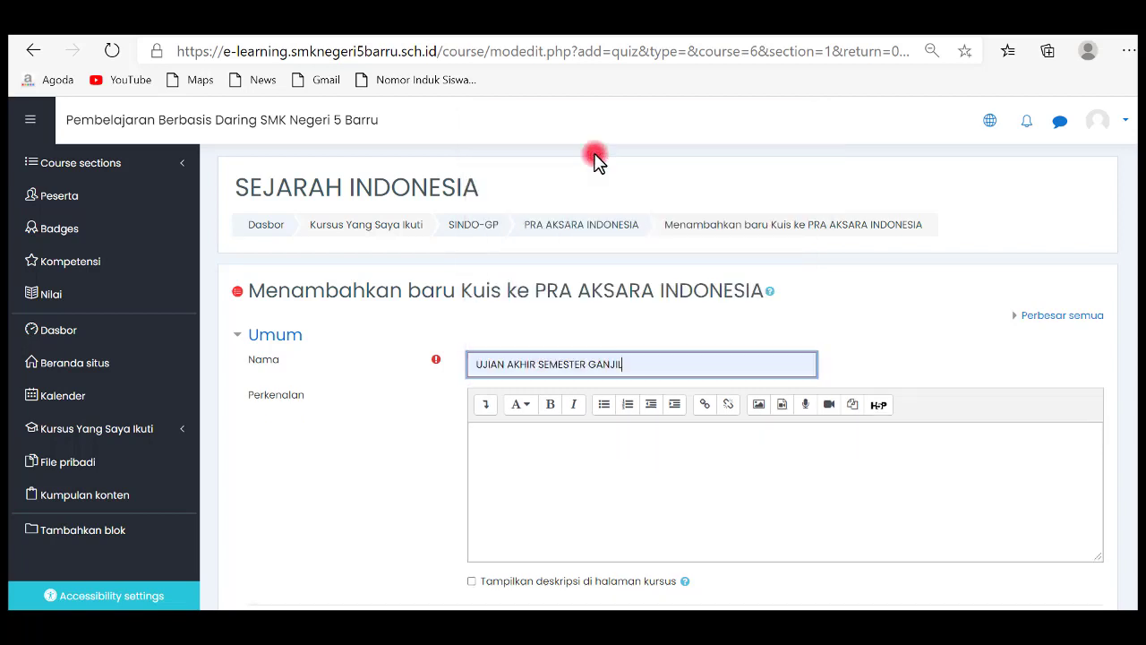
Enable the quiz start time (Kuis dimulai) in the Timing settings and set it to 24 Agustus 2020, 07:30
{"action": "scroll", "coordinate": [403, 458], "scroll_direction": "down", "scroll_amount": 3}
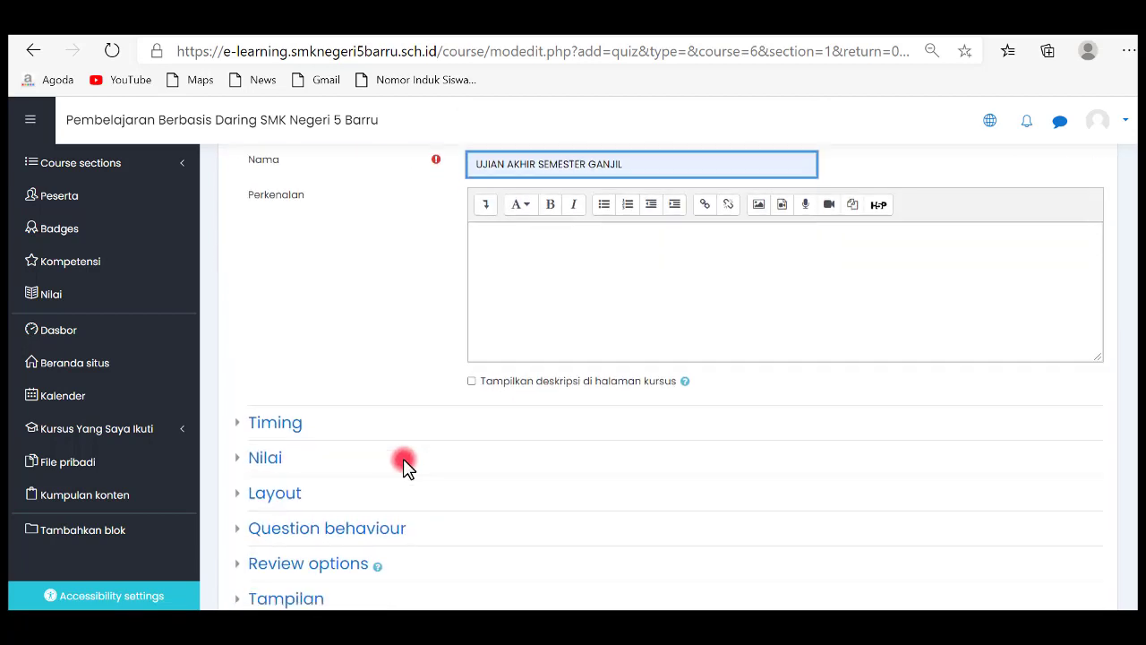
{"action": "left_click", "coordinate": [276, 313]}
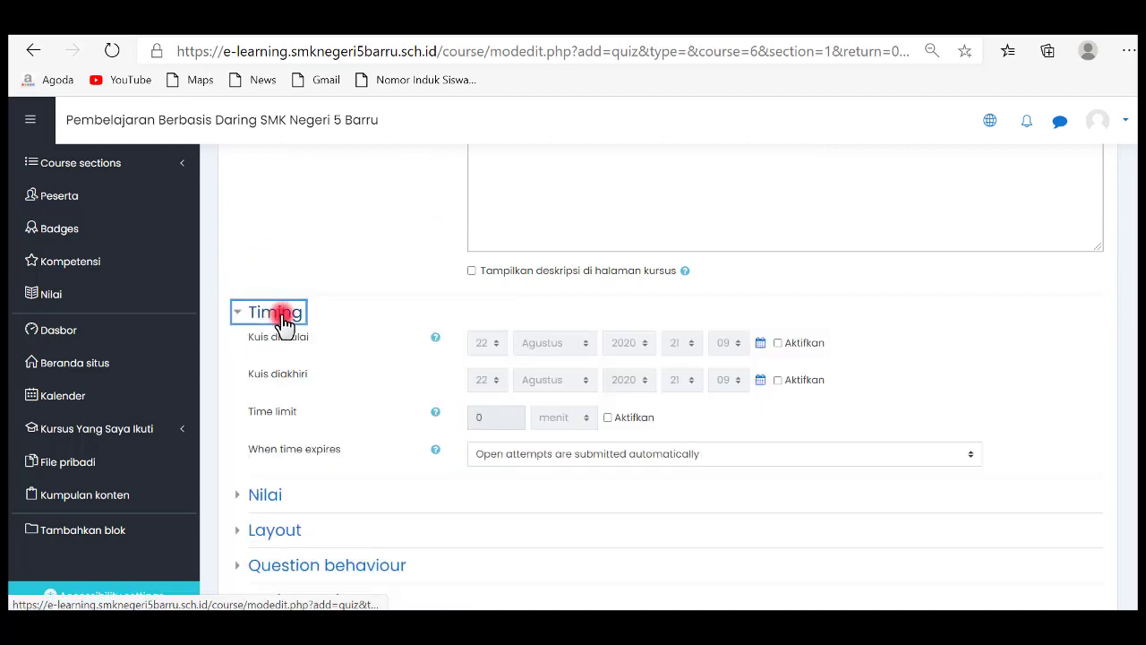
{"action": "left_click", "coordinate": [762, 345]}
{"action": "left_click", "coordinate": [760, 344]}
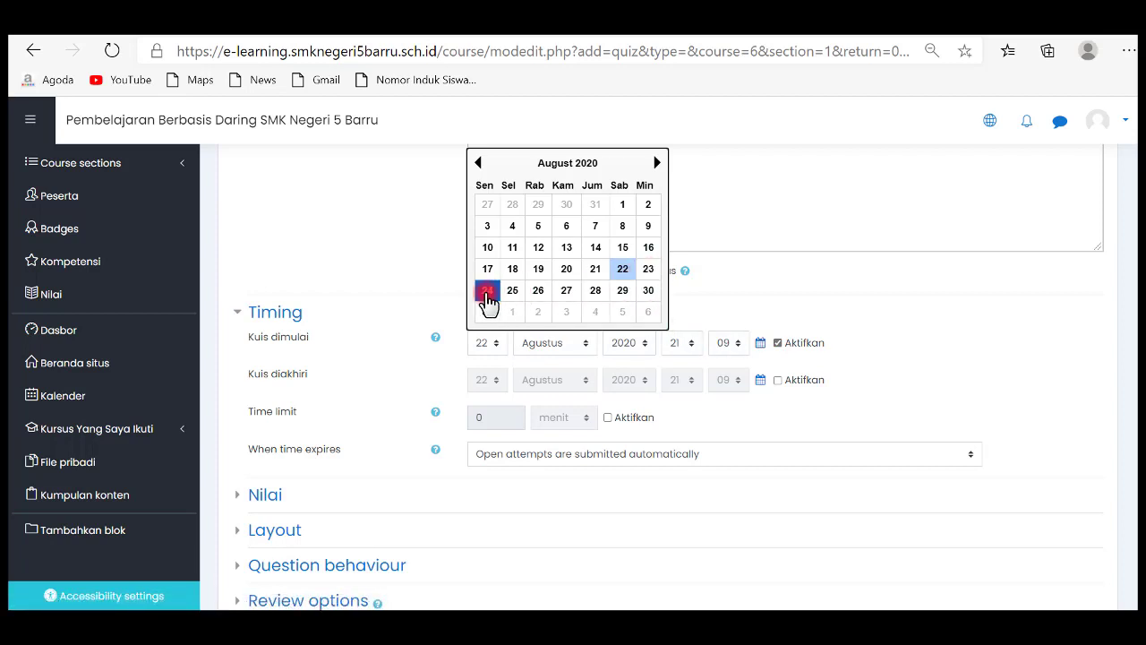
{"action": "left_click", "coordinate": [487, 290]}
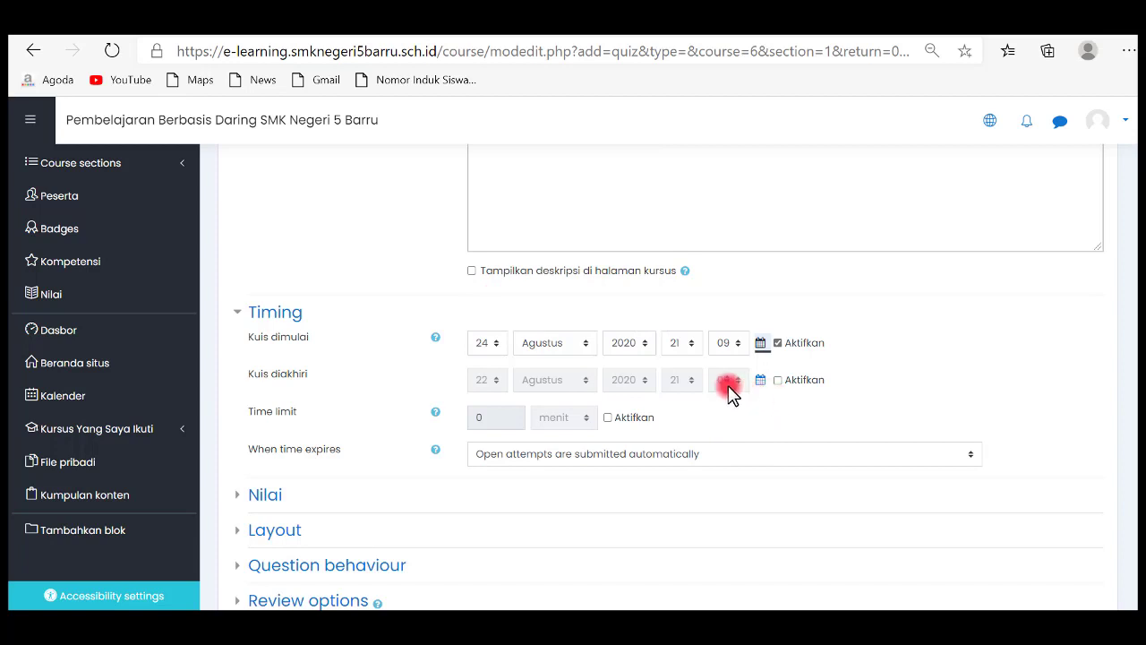
{"action": "left_click", "coordinate": [686, 344]}
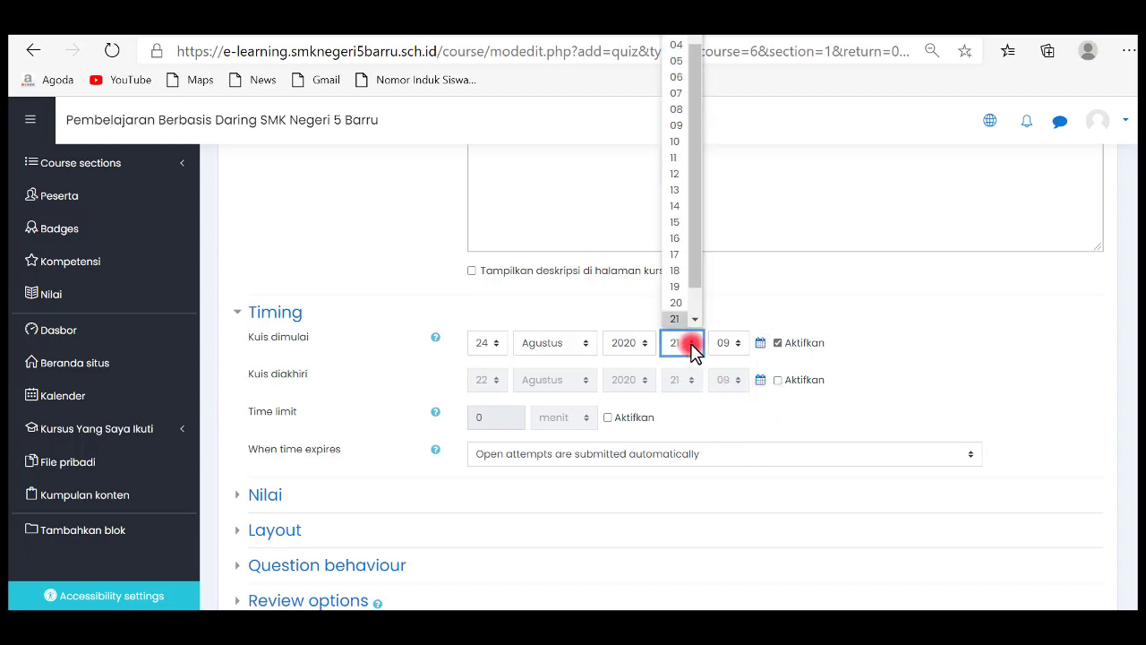
{"action": "left_click", "coordinate": [683, 93]}
{"action": "left_click", "coordinate": [737, 344]}
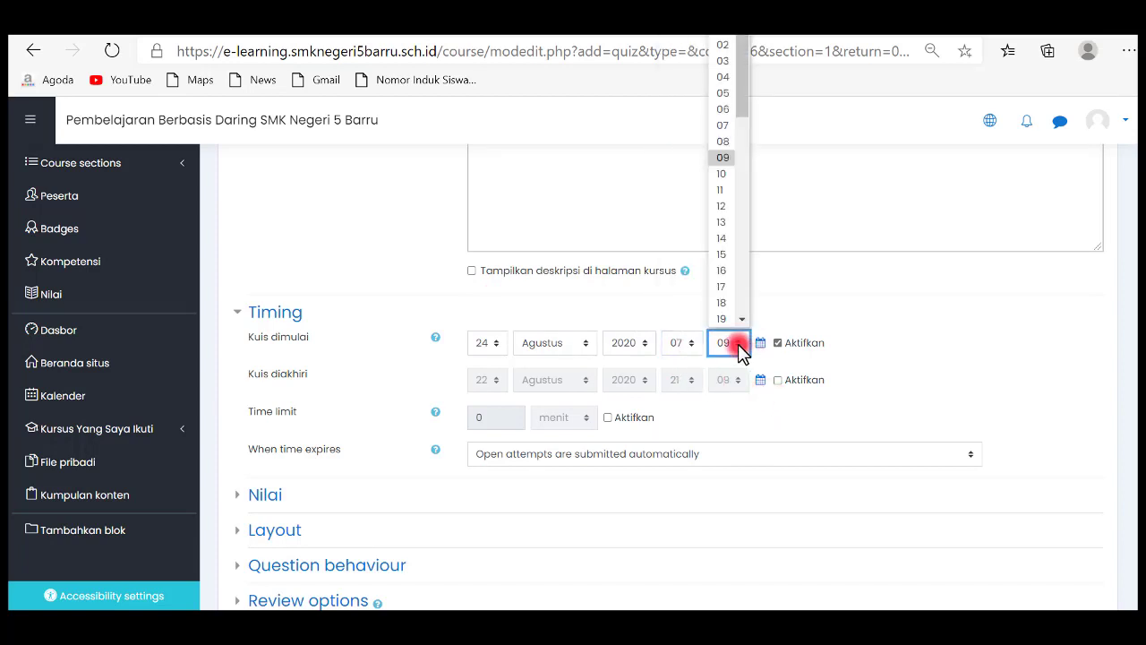
{"action": "scroll", "coordinate": [727, 231], "scroll_direction": "down", "scroll_amount": 3}
{"action": "scroll", "coordinate": [725, 291], "scroll_direction": "down", "scroll_amount": 3}
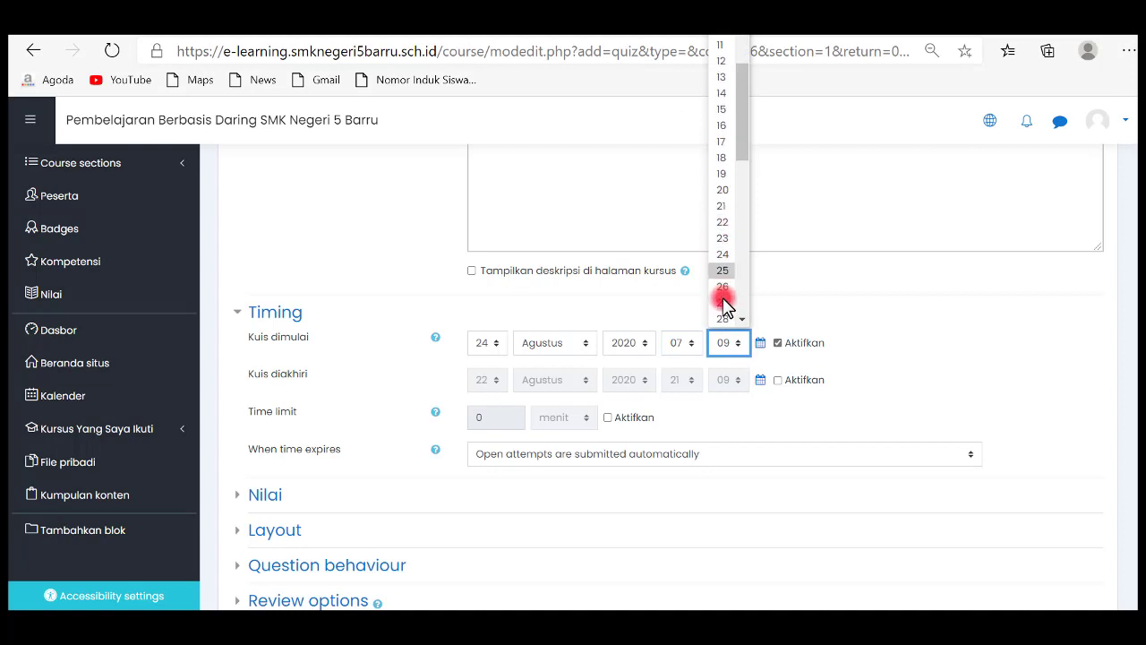
{"action": "left_click", "coordinate": [722, 256]}
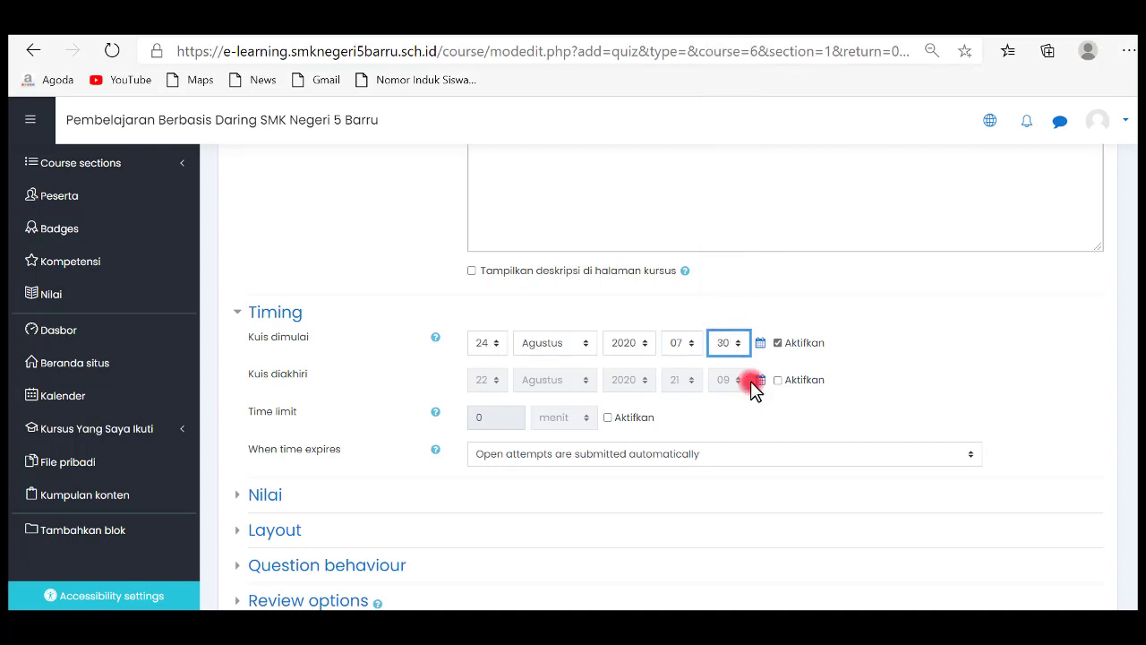
Enable the quiz end time (Kuis diakhiri) and set it to 24 Agustus 2020, 10:00
{"action": "left_click", "coordinate": [777, 380]}
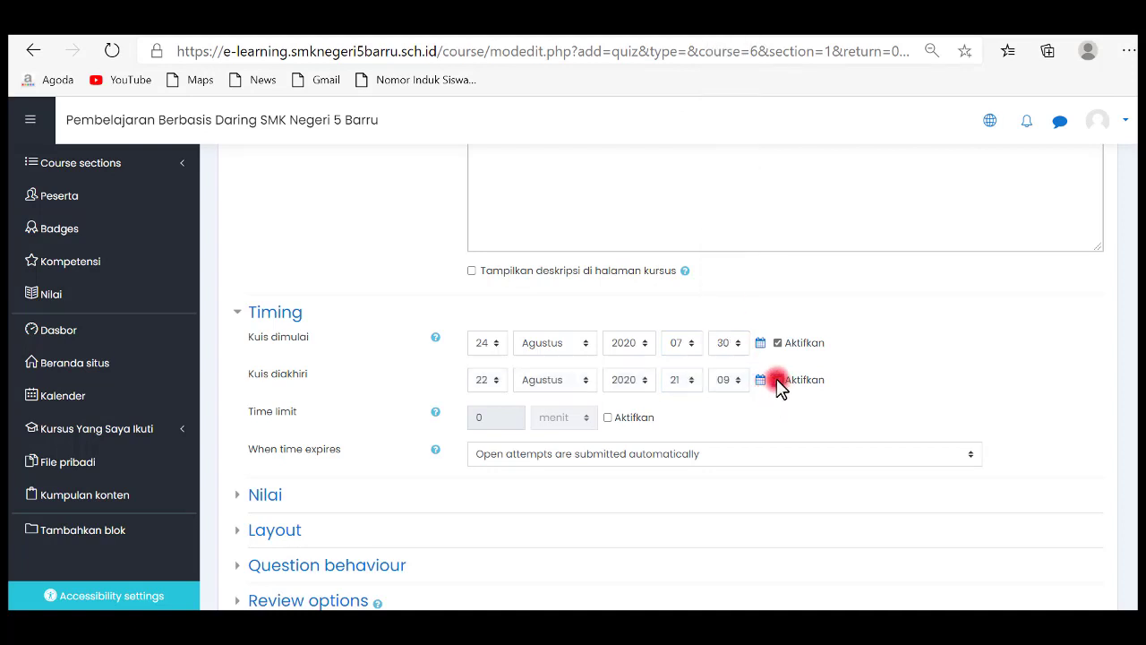
{"action": "left_click", "coordinate": [695, 387]}
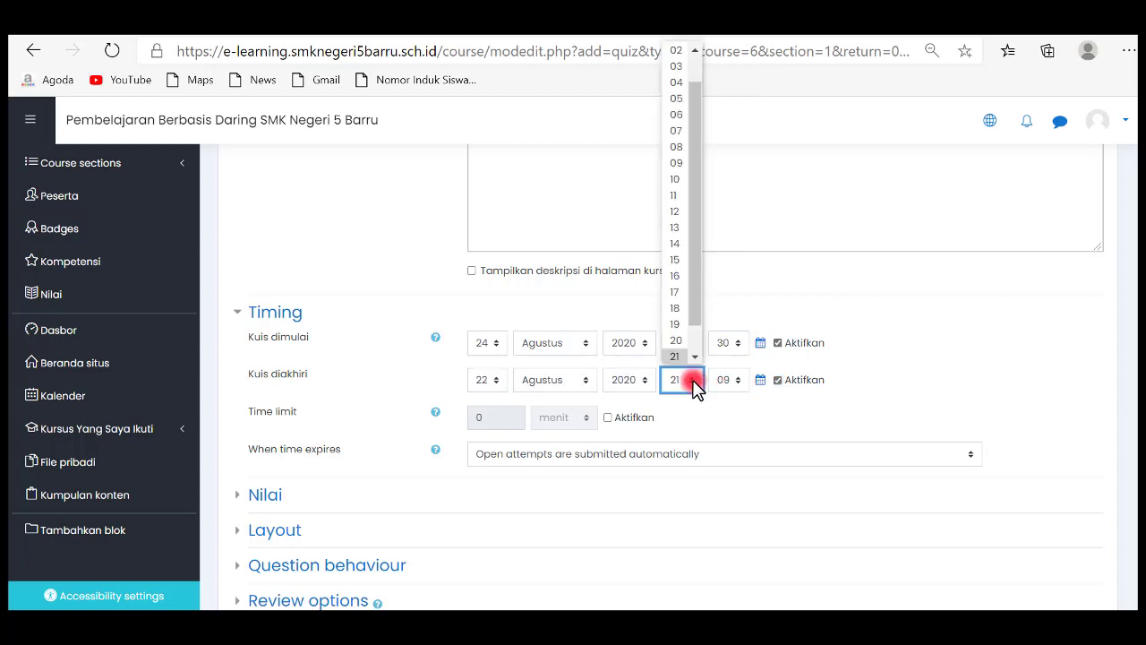
{"action": "left_click", "coordinate": [764, 381]}
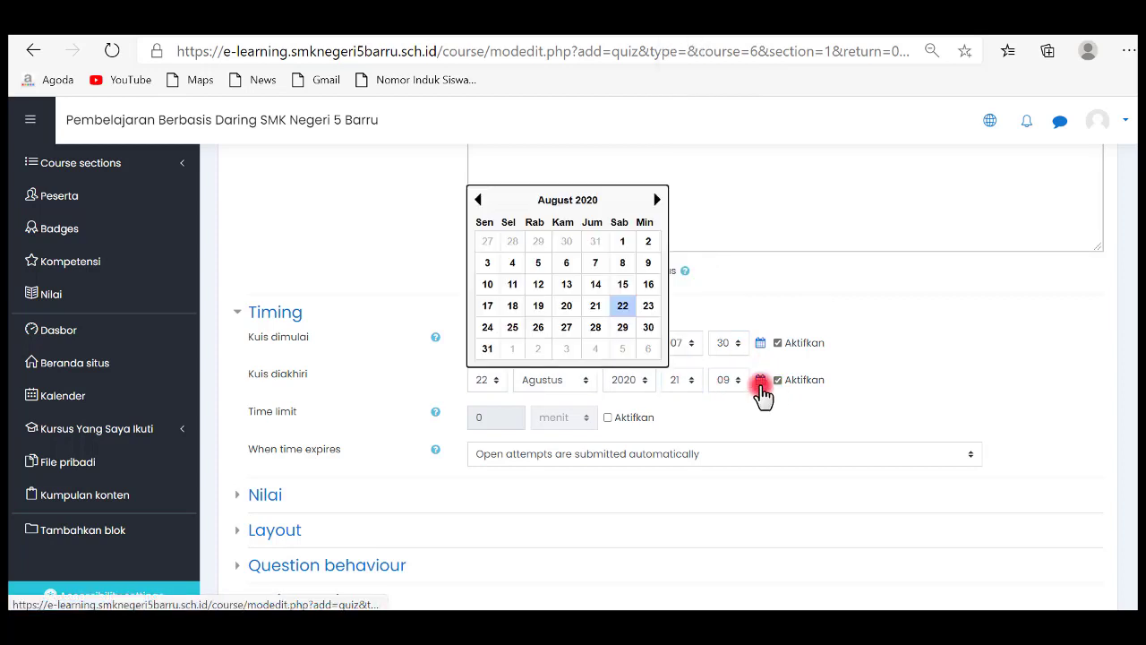
{"action": "left_click", "coordinate": [488, 327]}
{"action": "left_click", "coordinate": [691, 385]}
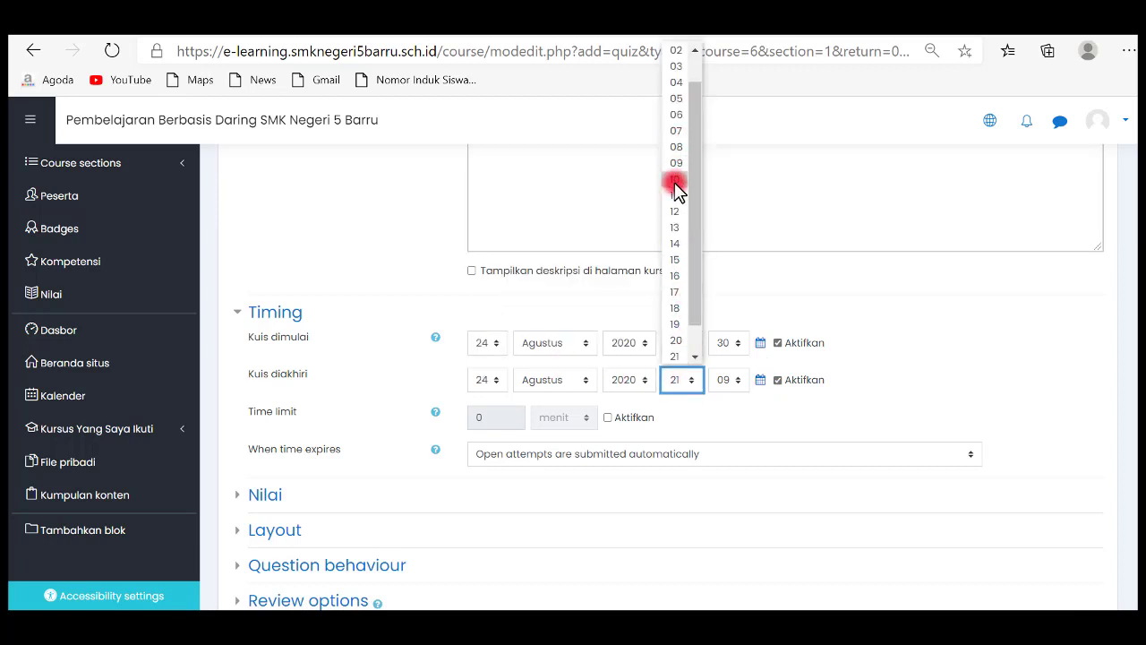
{"action": "left_click", "coordinate": [675, 179]}
{"action": "left_click", "coordinate": [736, 379]}
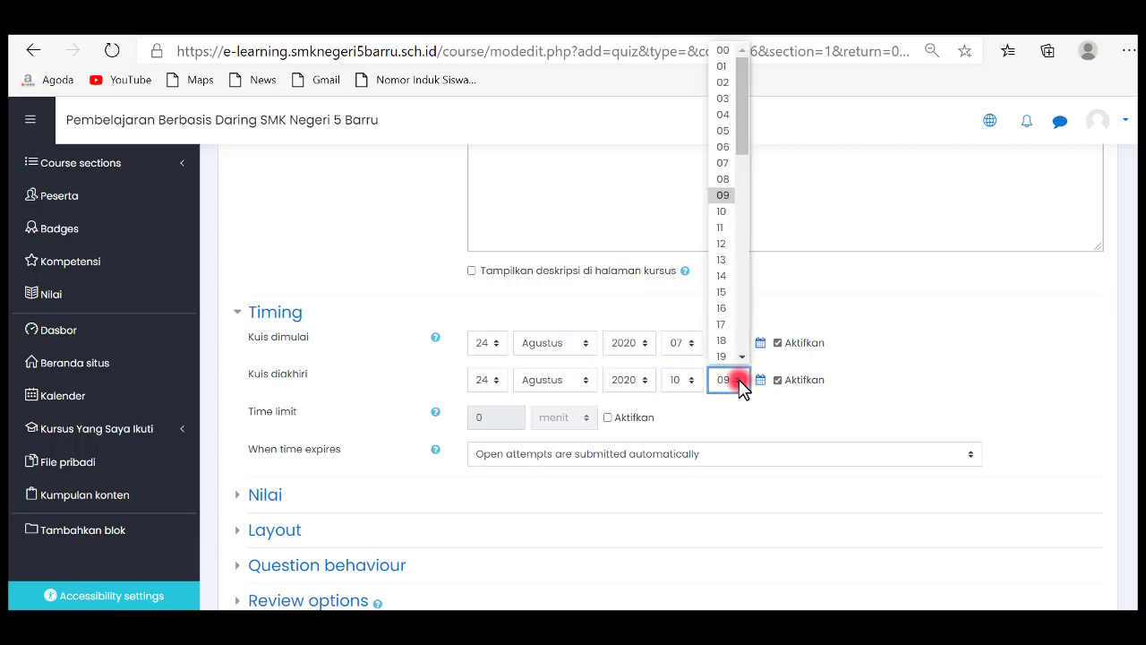
{"action": "left_click", "coordinate": [721, 51]}
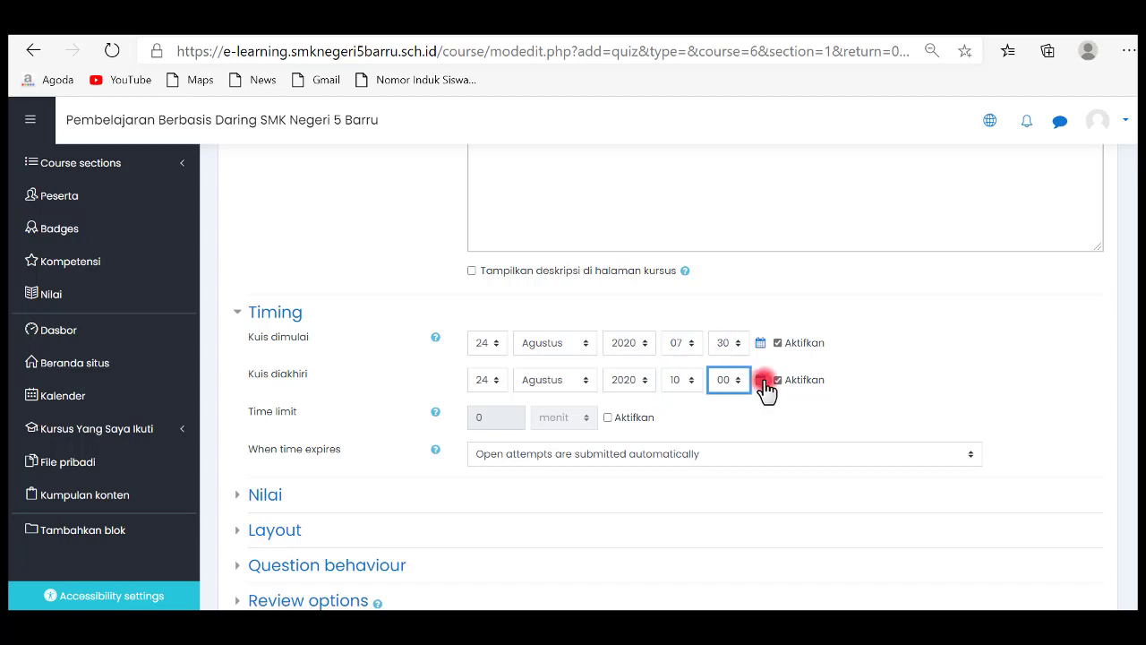
Enable the quiz time limit, set it to 90 menit, and collapse the Timing settings
{"action": "left_click", "coordinate": [608, 417]}
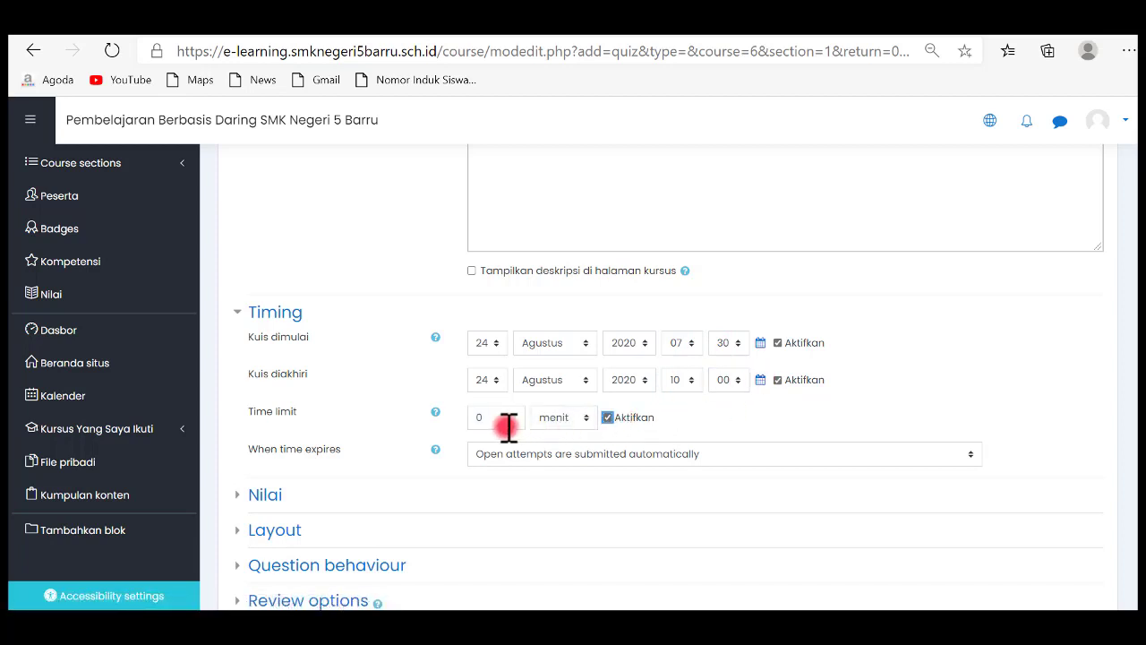
{"action": "left_click", "coordinate": [479, 417]}
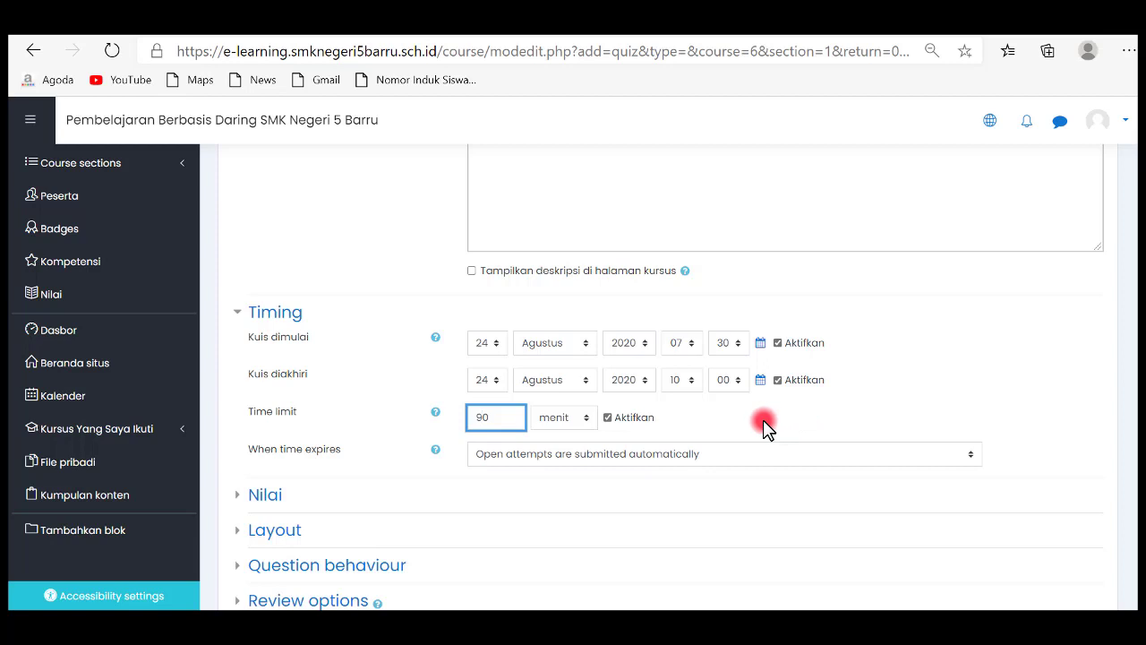
{"action": "scroll", "coordinate": [343, 427], "scroll_direction": "down", "scroll_amount": 1}
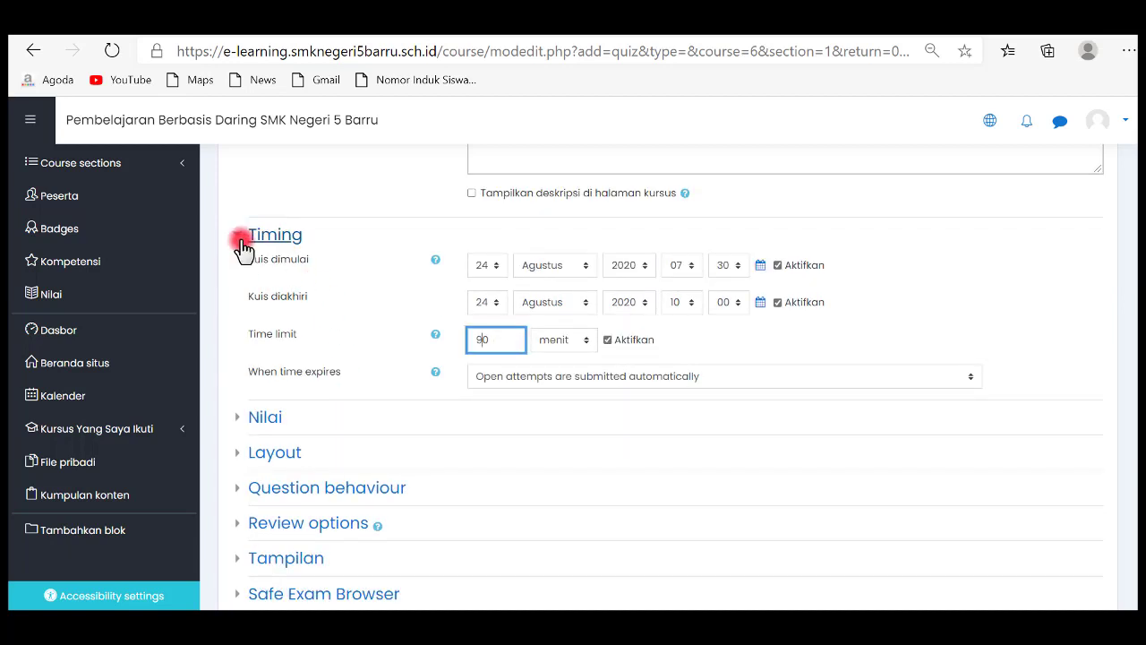
{"action": "left_click", "coordinate": [238, 240]}
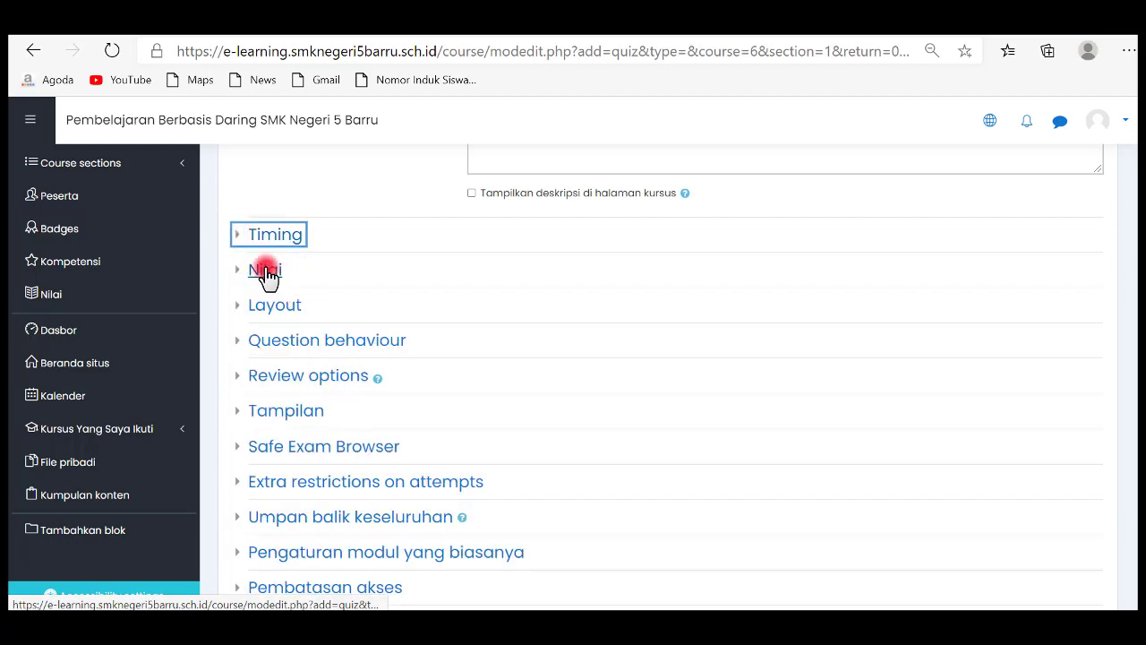
Set the allowed attempts (Percobaan menjawab diperbolehkan) to 1 in the Nilai settings and collapse the section
{"action": "left_click", "coordinate": [270, 273]}
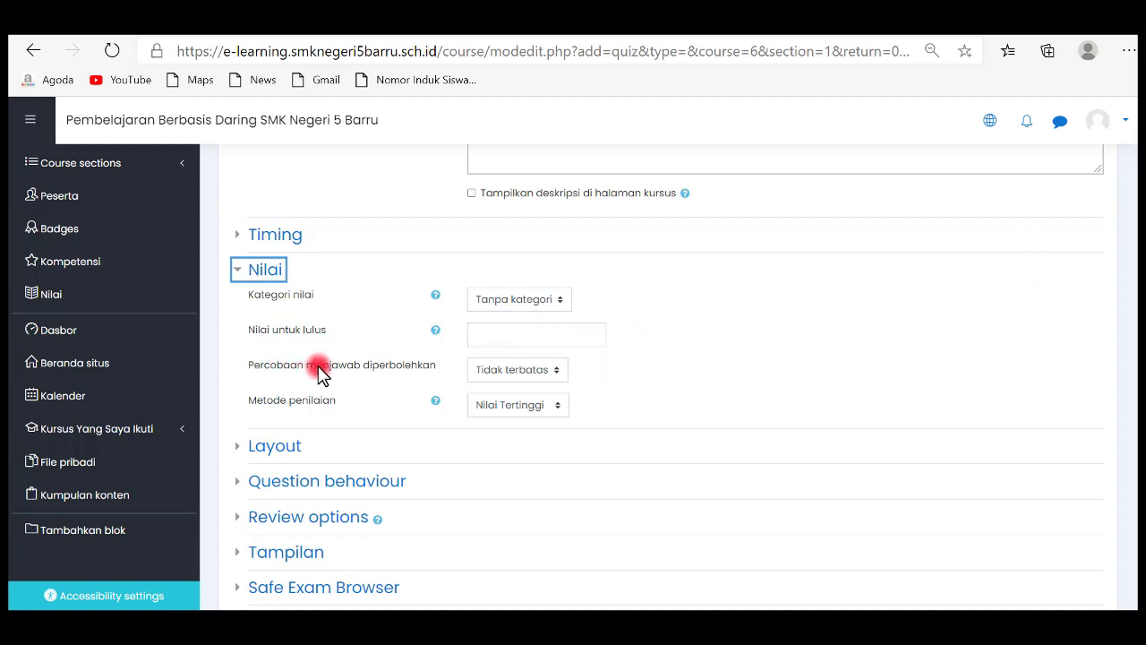
{"action": "left_click", "coordinate": [555, 372]}
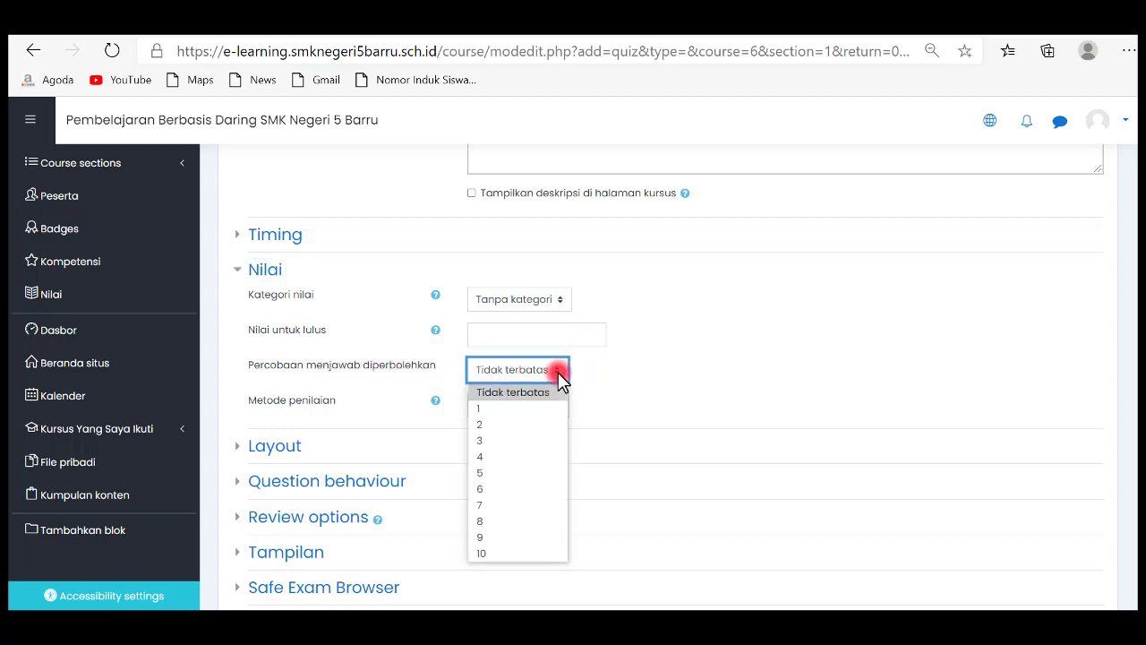
{"action": "left_click", "coordinate": [519, 410]}
{"action": "scroll", "coordinate": [716, 345], "scroll_direction": "down", "scroll_amount": 1}
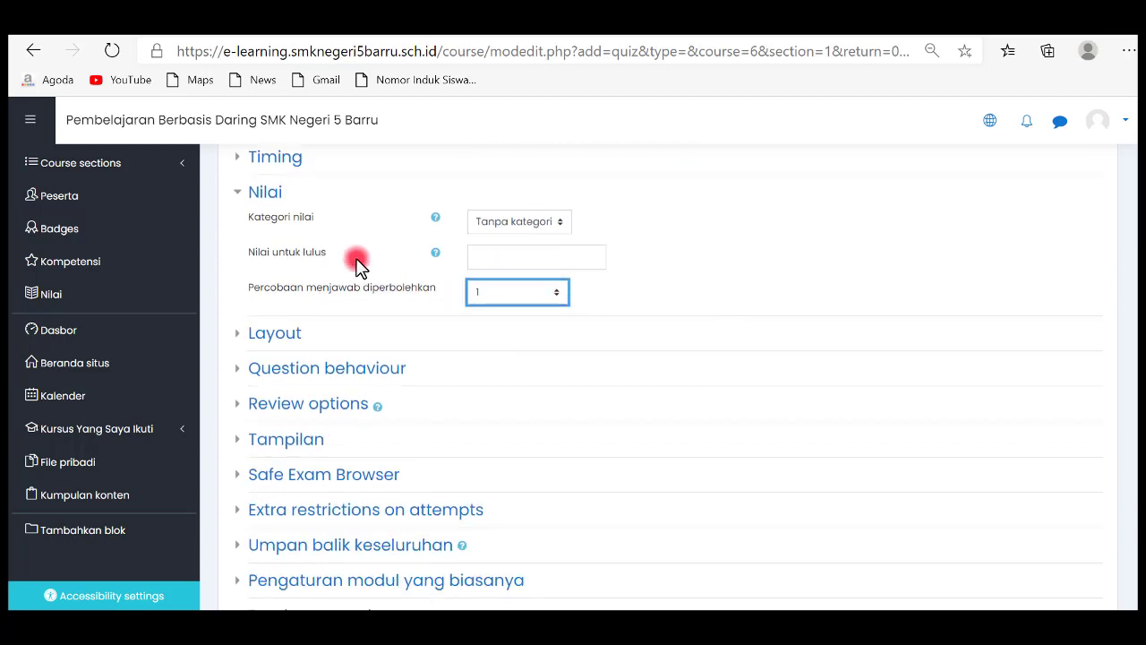
{"action": "left_click", "coordinate": [240, 195]}
{"action": "scroll", "coordinate": [529, 220], "scroll_direction": "up", "scroll_amount": 1}
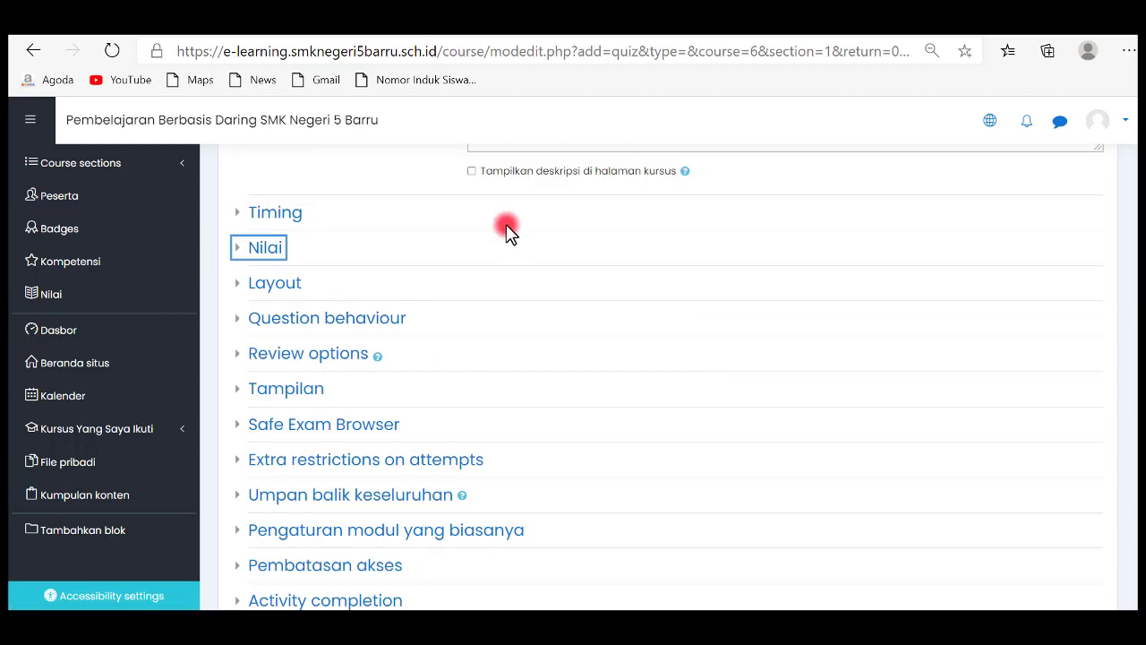
Choose Every question for New page in the Layout settings and collapse the section
{"action": "left_click", "coordinate": [281, 308]}
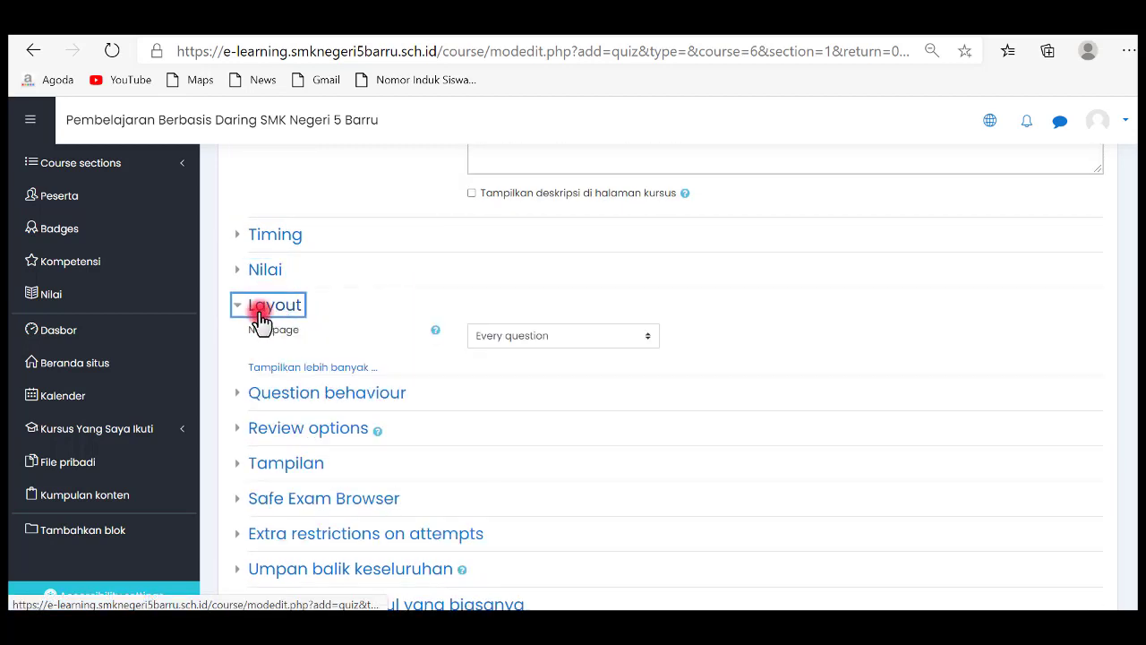
{"action": "left_click", "coordinate": [649, 341]}
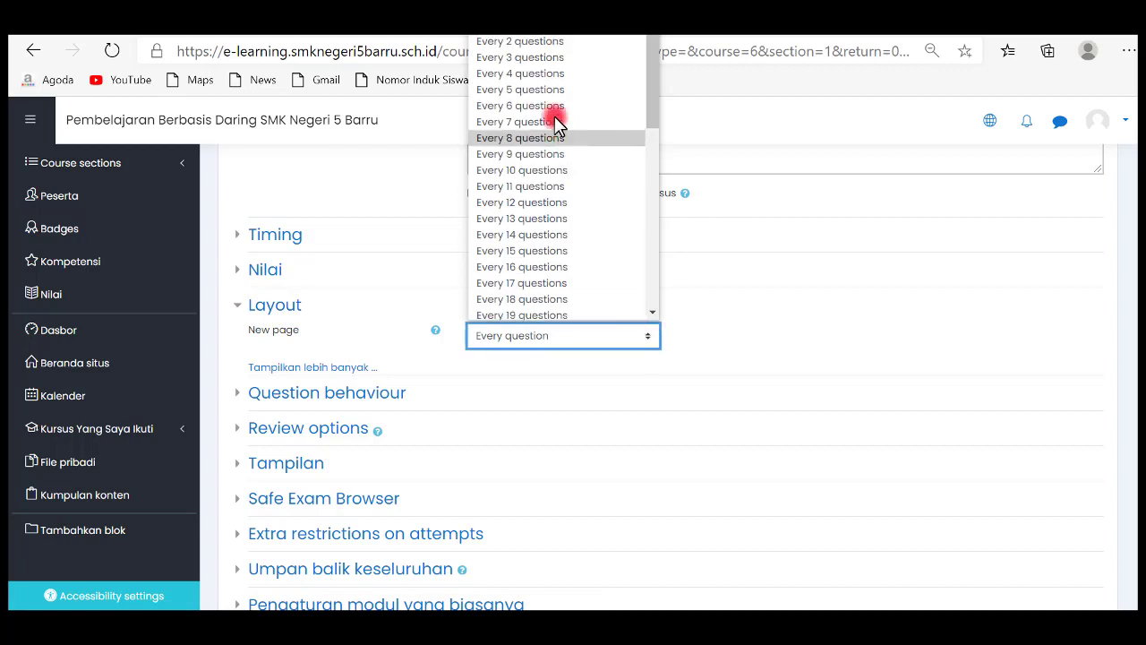
{"action": "left_click", "coordinate": [557, 56]}
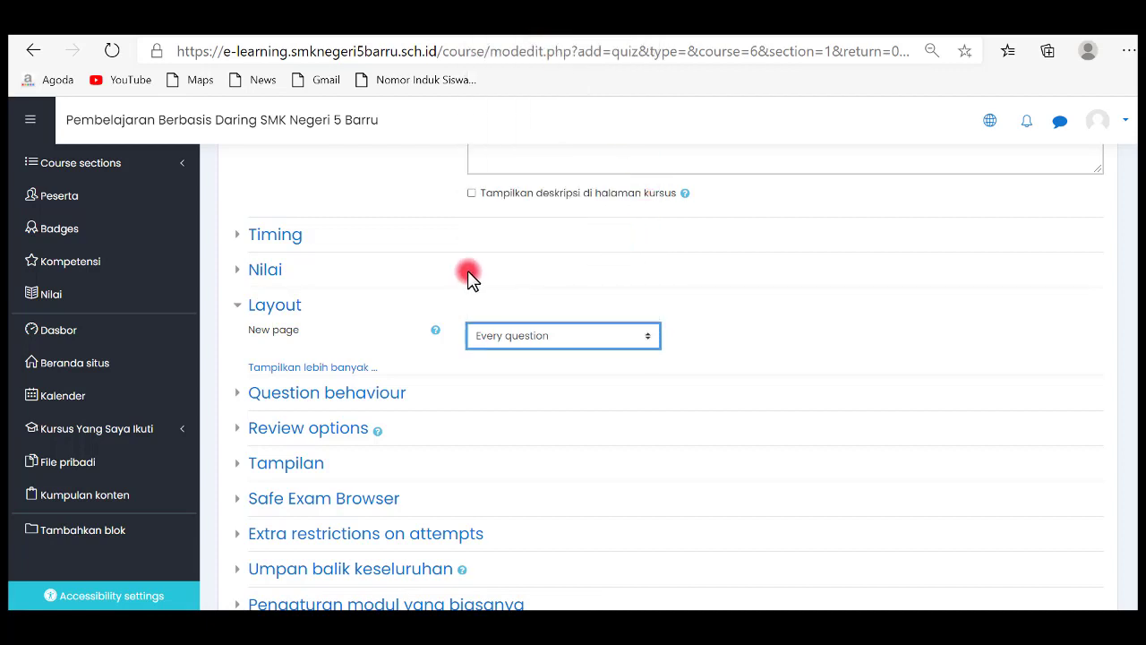
{"action": "left_click", "coordinate": [260, 307]}
{"action": "scroll", "coordinate": [507, 370], "scroll_direction": "down", "scroll_amount": 2}
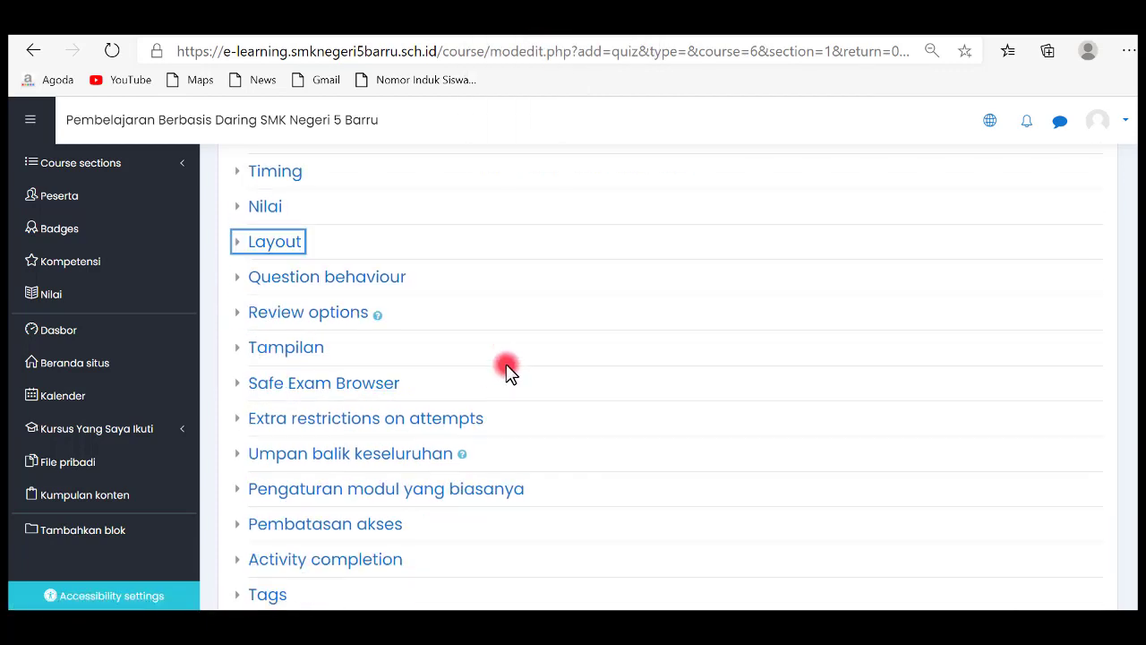
Expand Review options and clear every option under Immediately after the attempt
{"action": "left_click", "coordinate": [344, 305]}
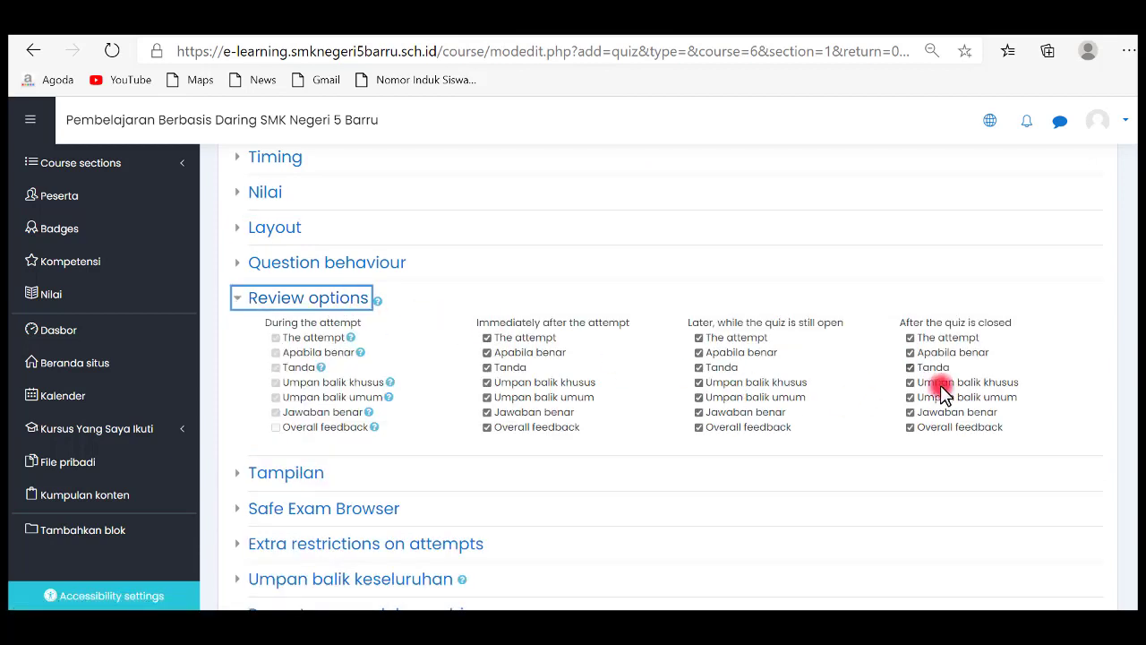
{"action": "left_click", "coordinate": [486, 427]}
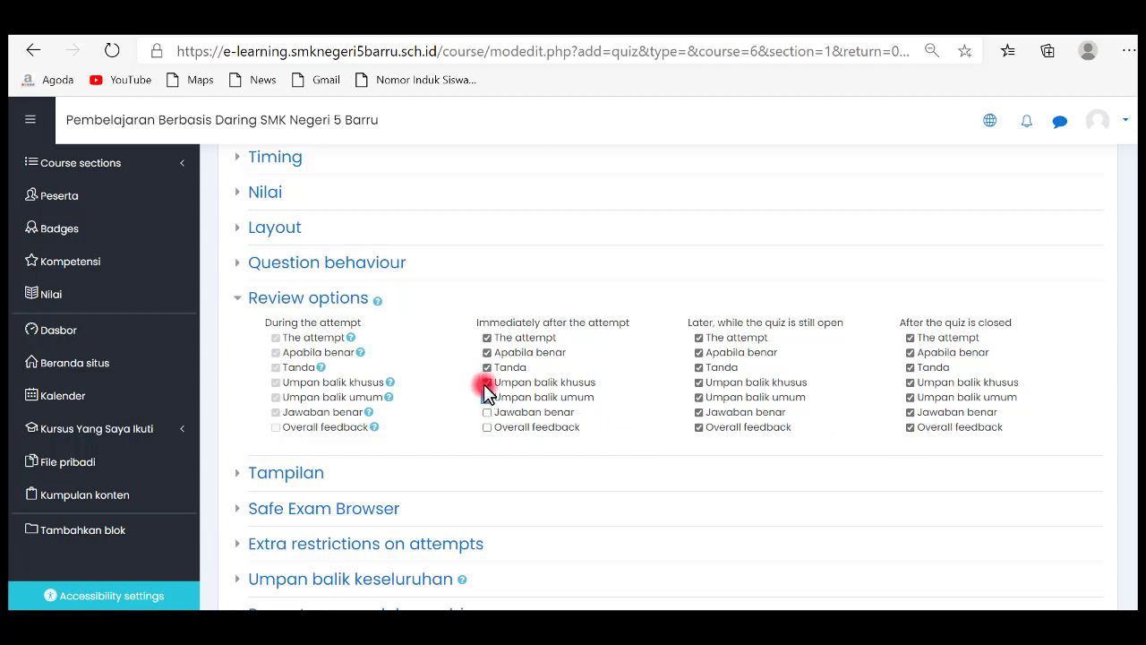
{"action": "left_click", "coordinate": [486, 382]}
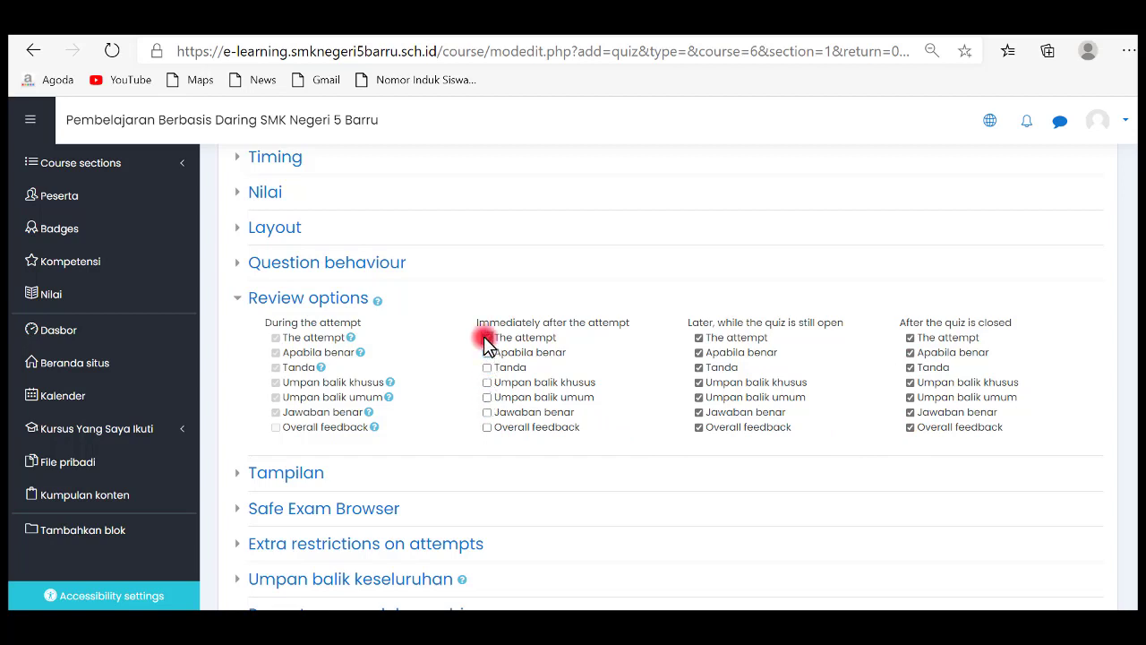
{"action": "left_click", "coordinate": [486, 337]}
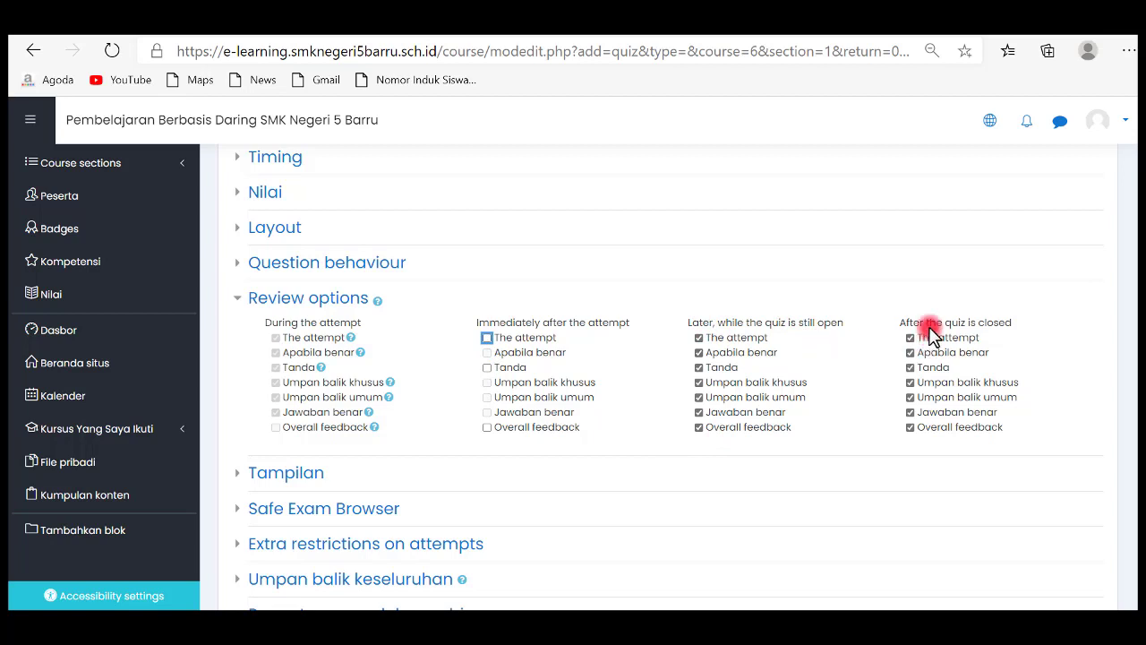
Translate the page to Indonesian and dismiss the translation prompt
{"action": "right_click", "coordinate": [857, 387]}
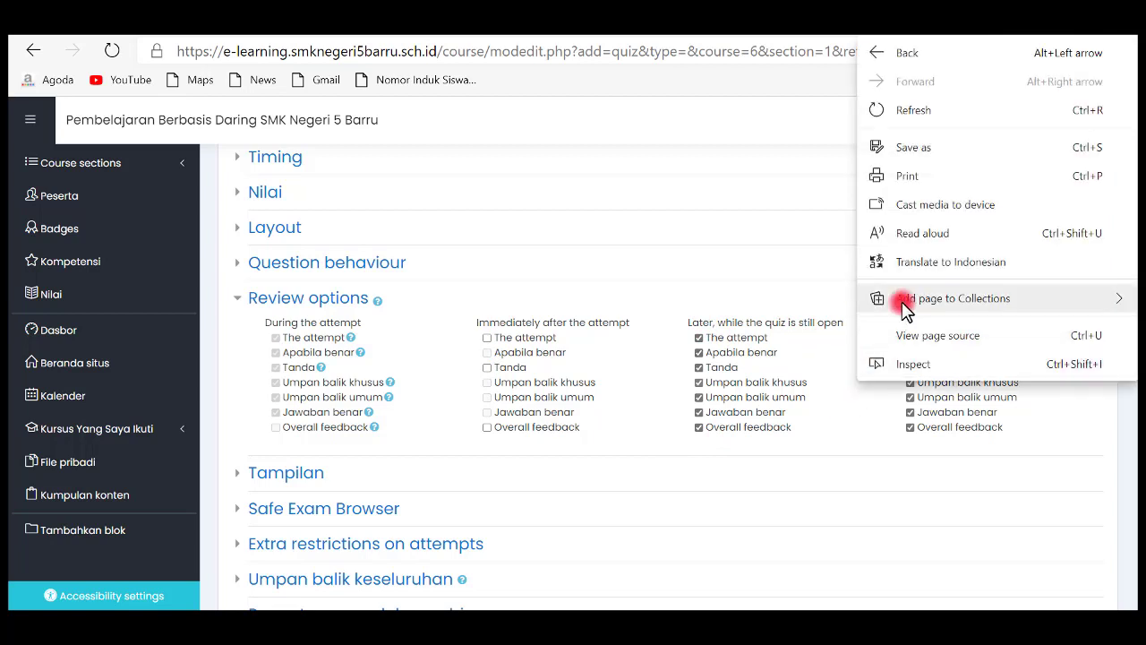
{"action": "left_click", "coordinate": [895, 259]}
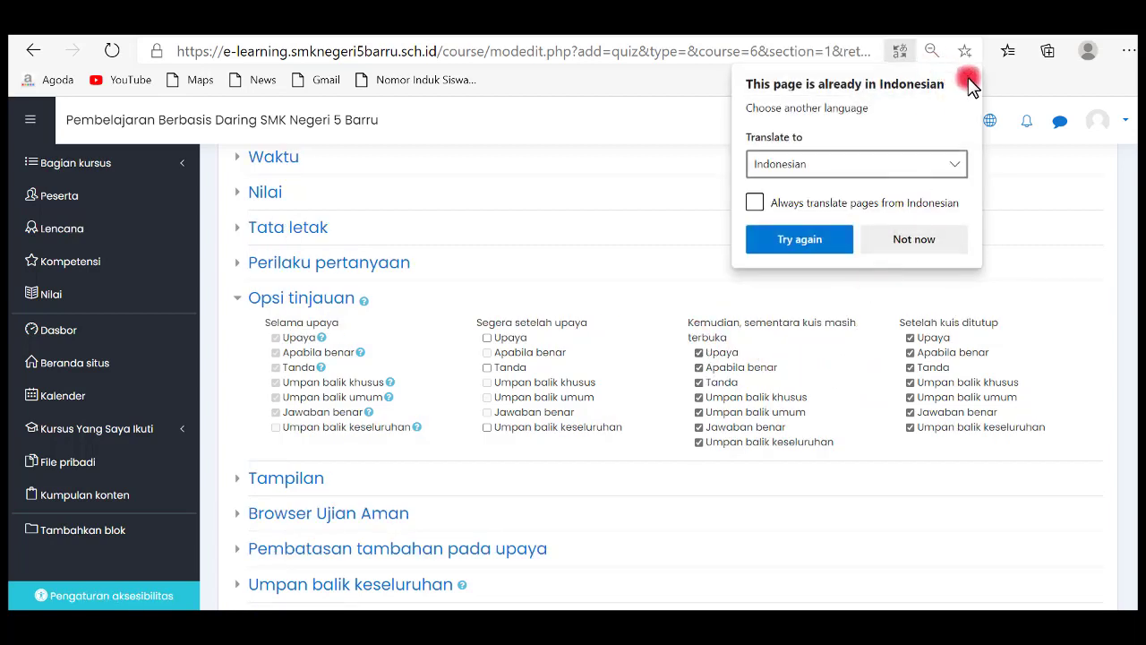
{"action": "left_click", "coordinate": [969, 83]}
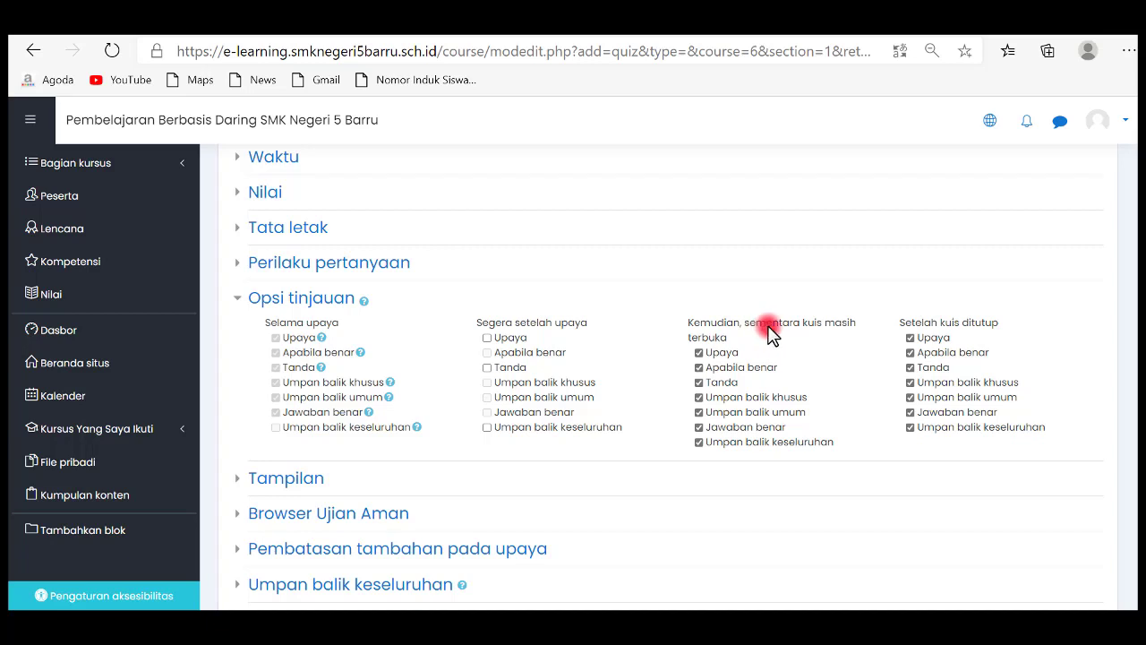
Clear all review options under Kemudian, sementara kuis masih terbuka, and the three Umpan balik options under Setelah kuis ditutup
{"action": "left_click", "coordinate": [699, 443]}
{"action": "left_click", "coordinate": [699, 396]}
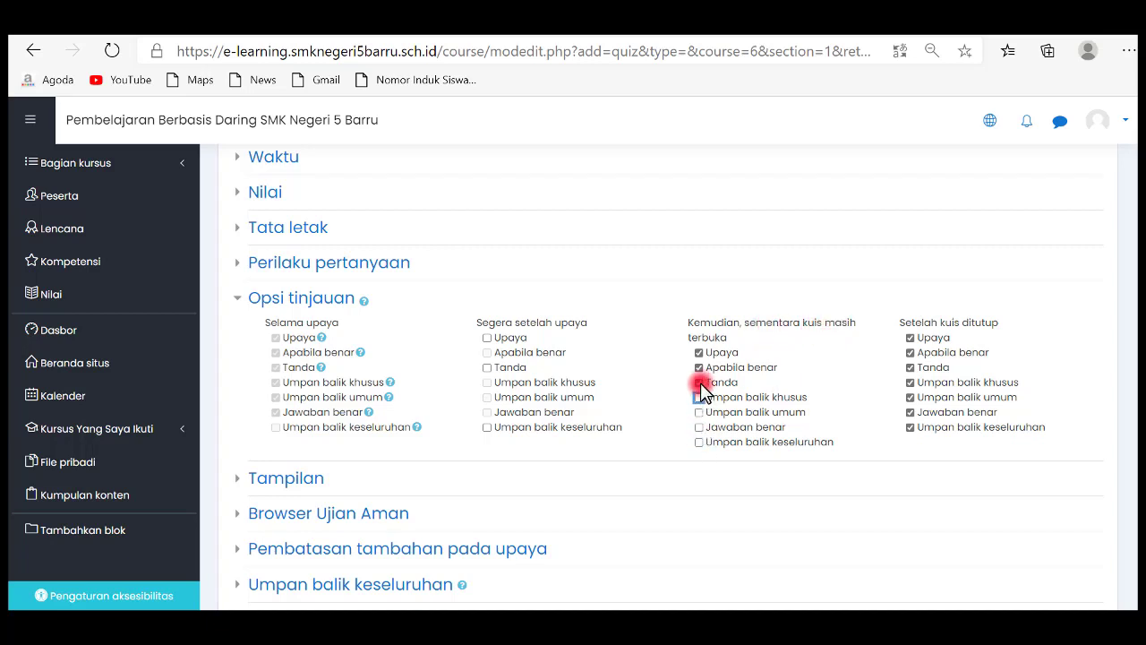
{"action": "left_click", "coordinate": [699, 383]}
{"action": "left_click", "coordinate": [699, 351]}
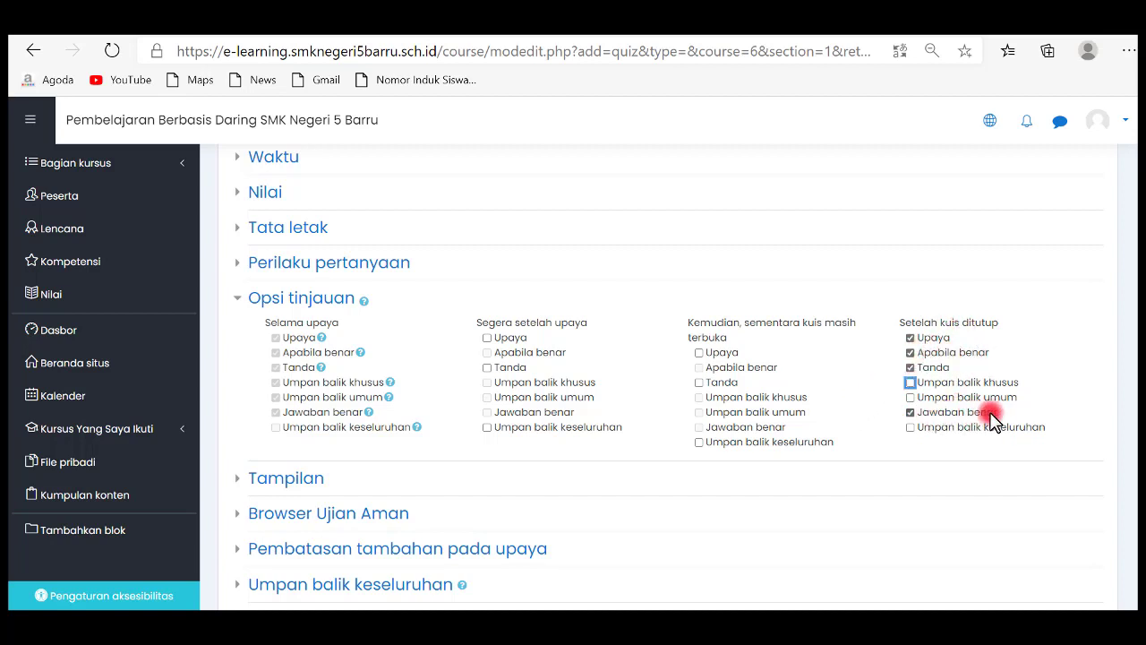
{"action": "left_click", "coordinate": [239, 304]}
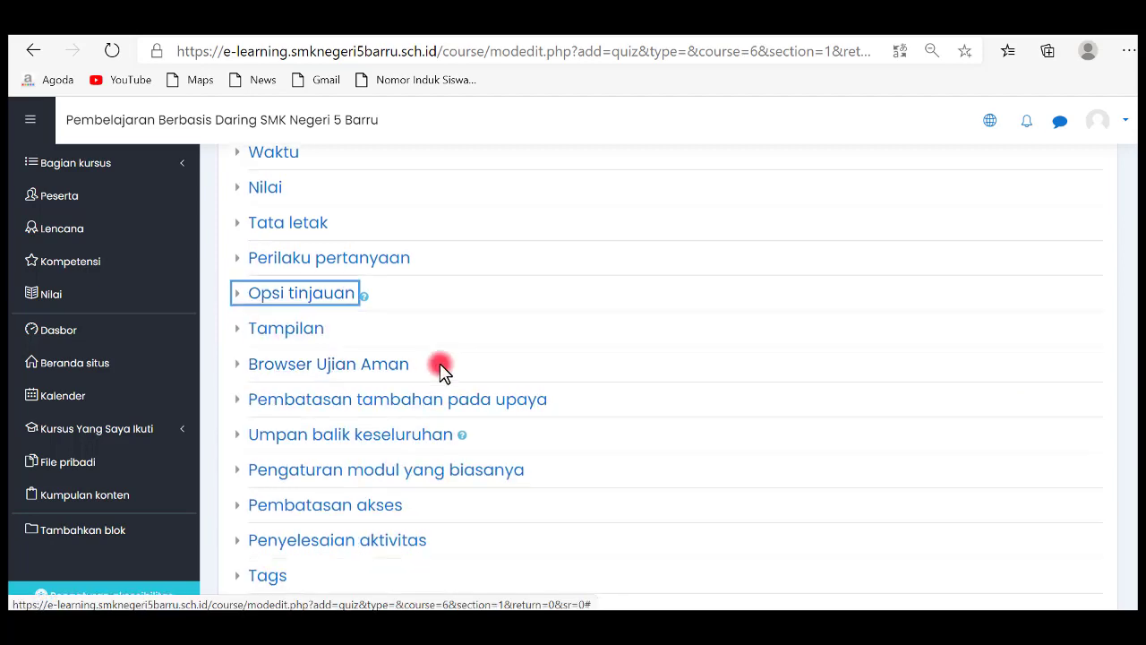
Examine the Tampilan settings, including the choices for showing the user's picture, and collapse the section
{"action": "scroll", "coordinate": [440, 371], "scroll_direction": "down", "scroll_amount": 1}
{"action": "left_click", "coordinate": [298, 259]}
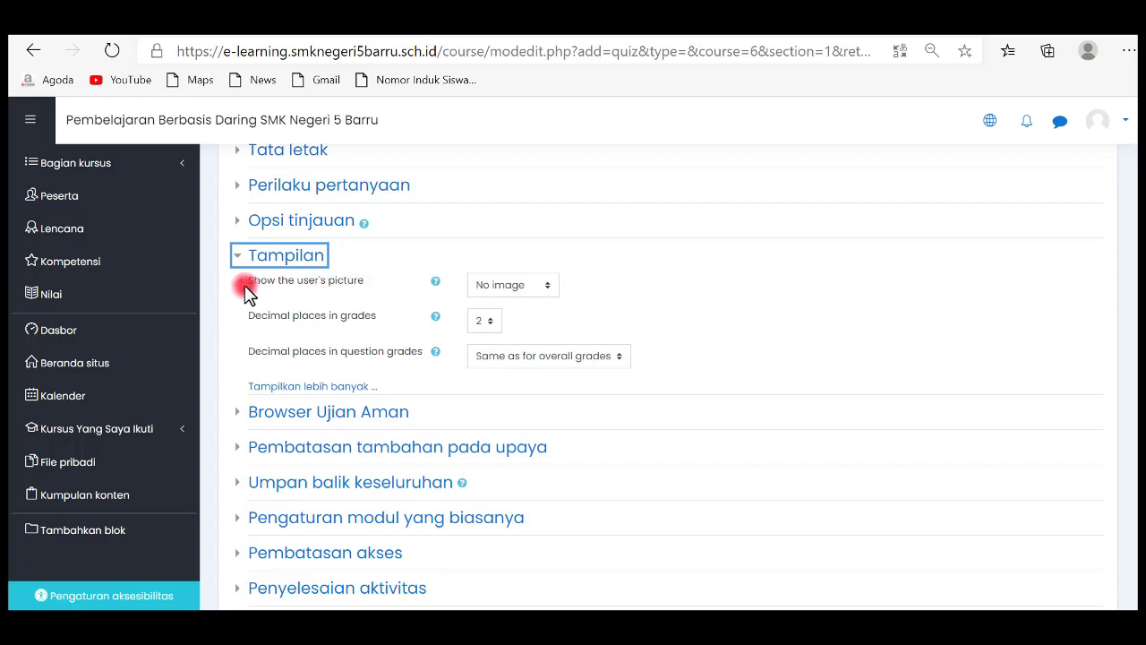
{"action": "left_click", "coordinate": [545, 288]}
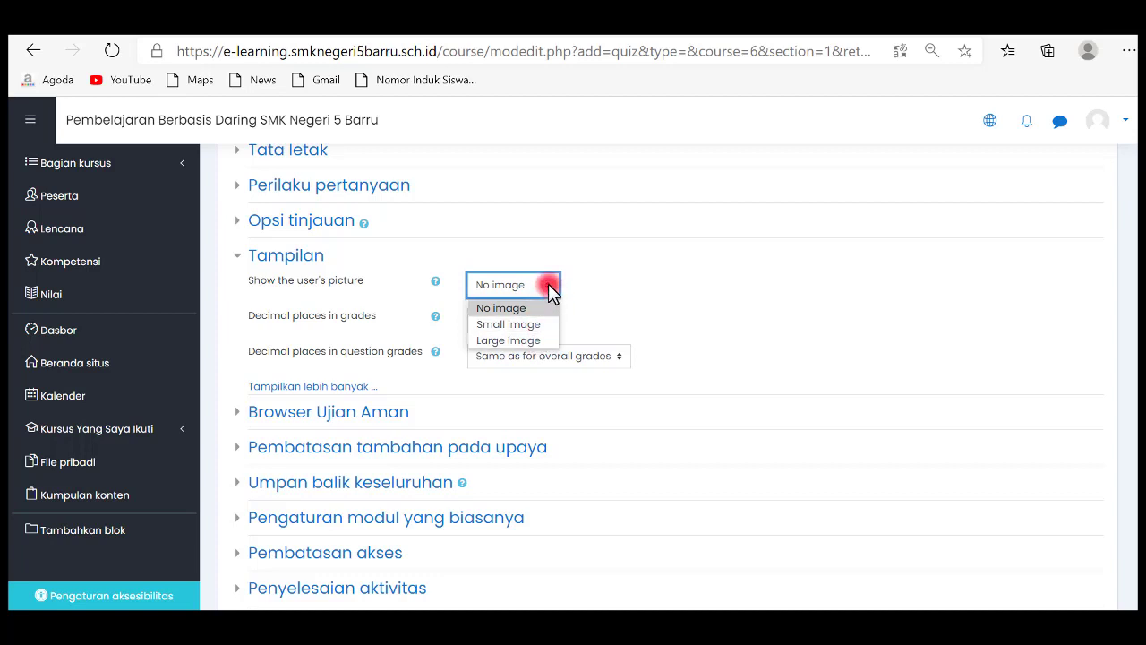
{"action": "left_click", "coordinate": [548, 283]}
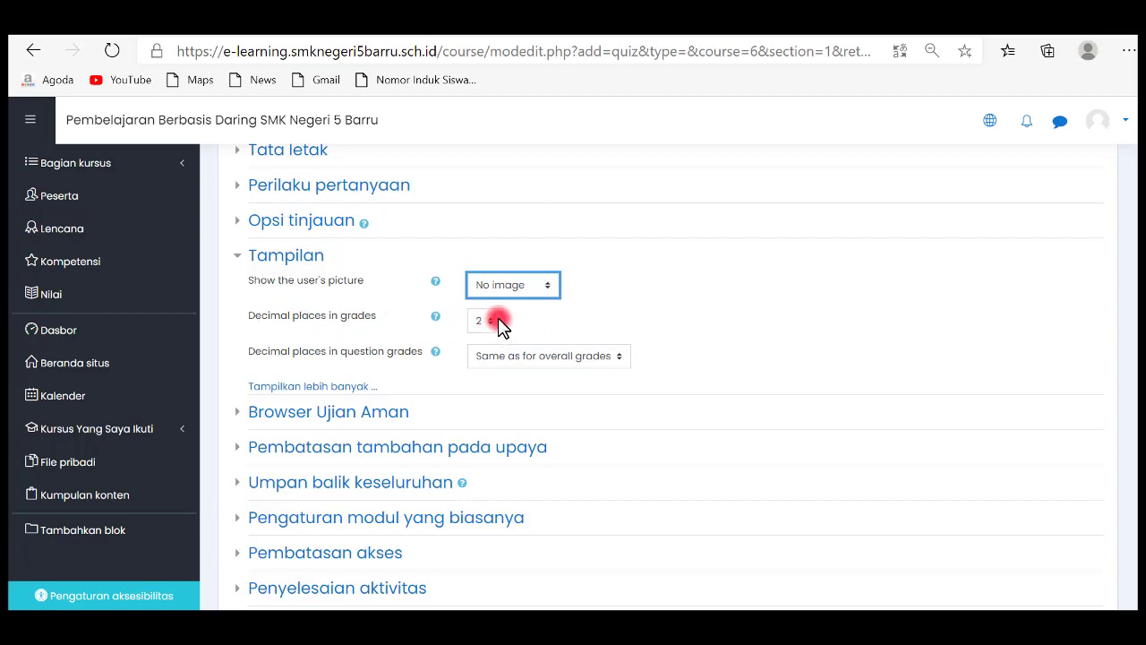
{"action": "left_click", "coordinate": [235, 260]}
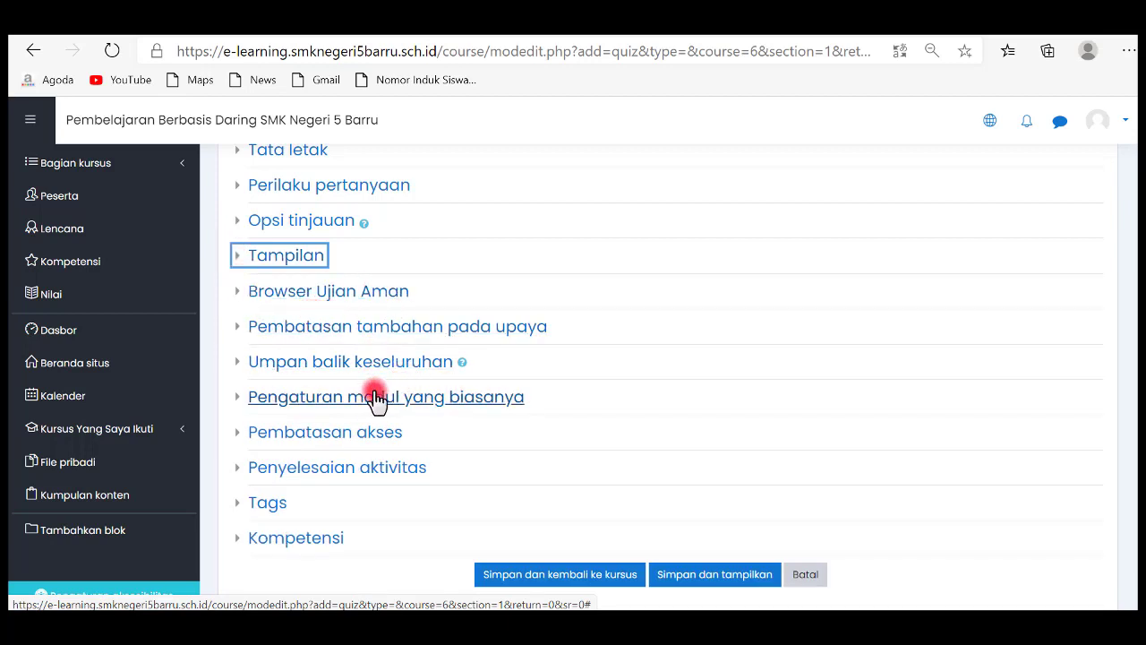
Add an Activity completion restriction under Pembatasan akses requiring UJIAN AKHIR SEMESTER to be marked complete, and collapse the section
{"action": "left_click", "coordinate": [378, 436]}
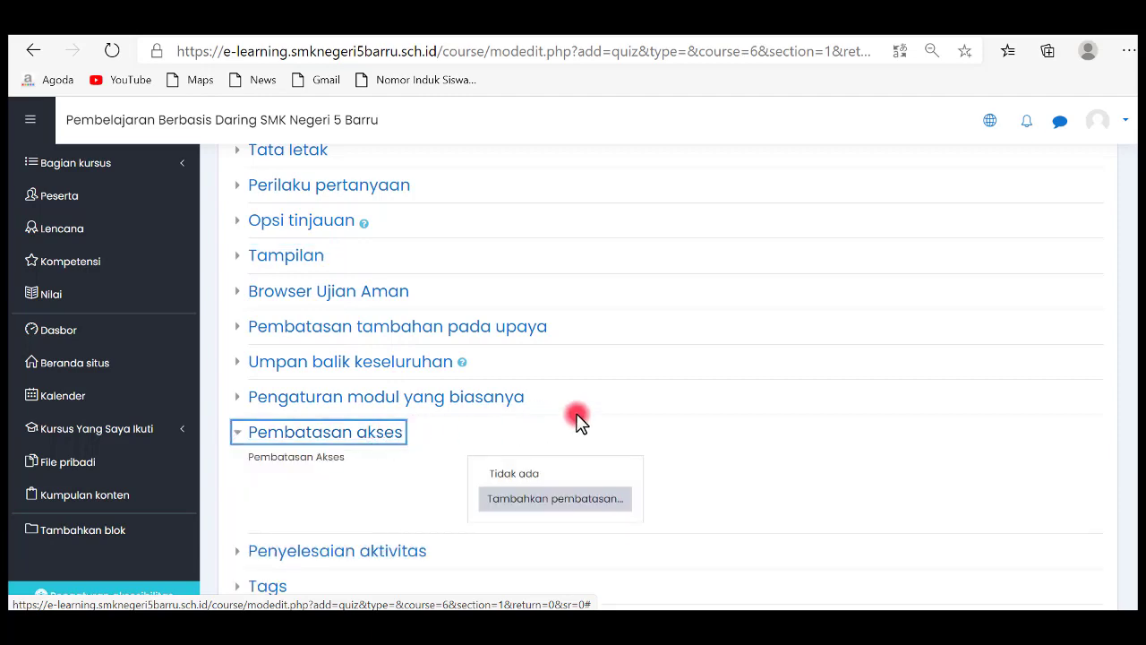
{"action": "scroll", "coordinate": [632, 450], "scroll_direction": "down", "scroll_amount": 2}
{"action": "left_click", "coordinate": [595, 351]}
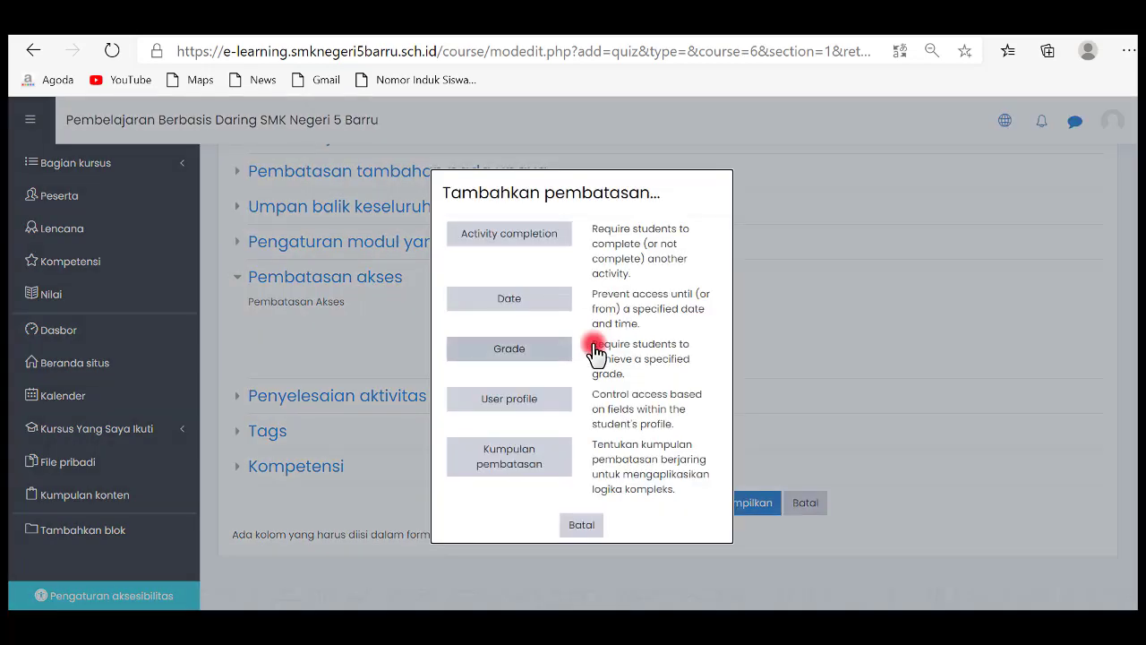
{"action": "left_click", "coordinate": [529, 243]}
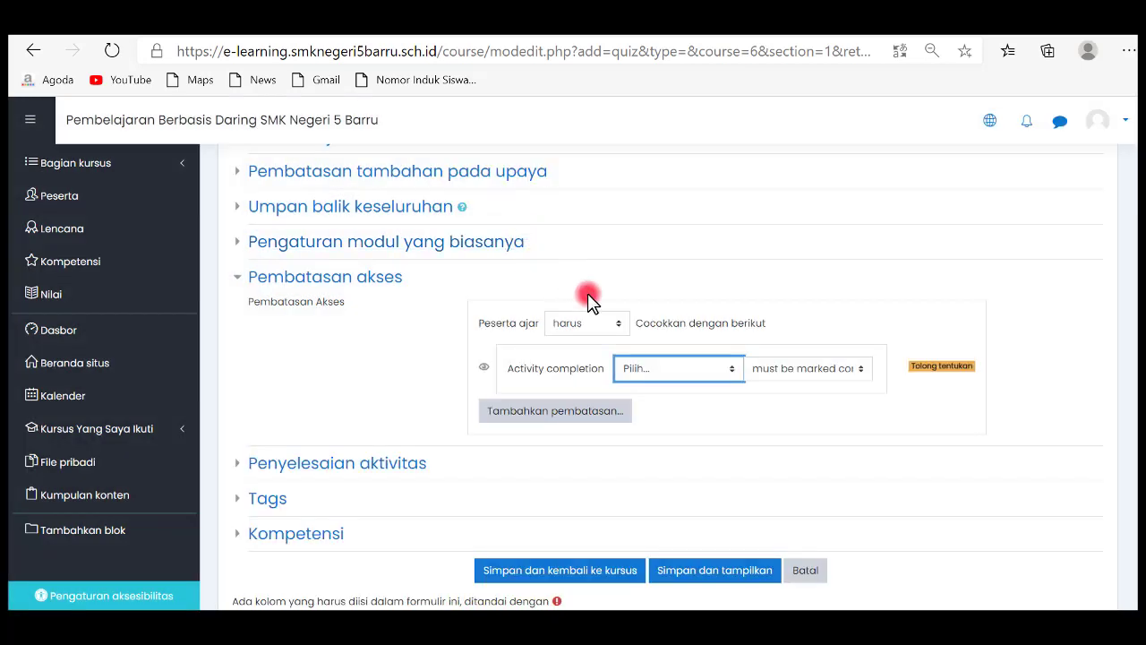
{"action": "left_click", "coordinate": [747, 374]}
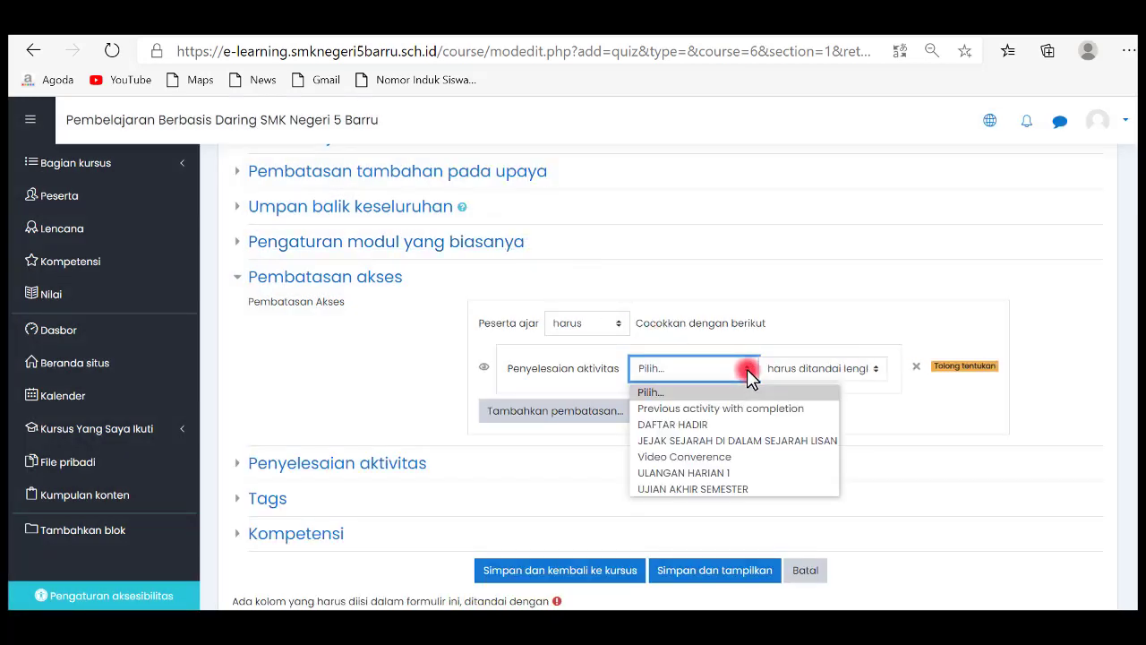
{"action": "left_click", "coordinate": [695, 489]}
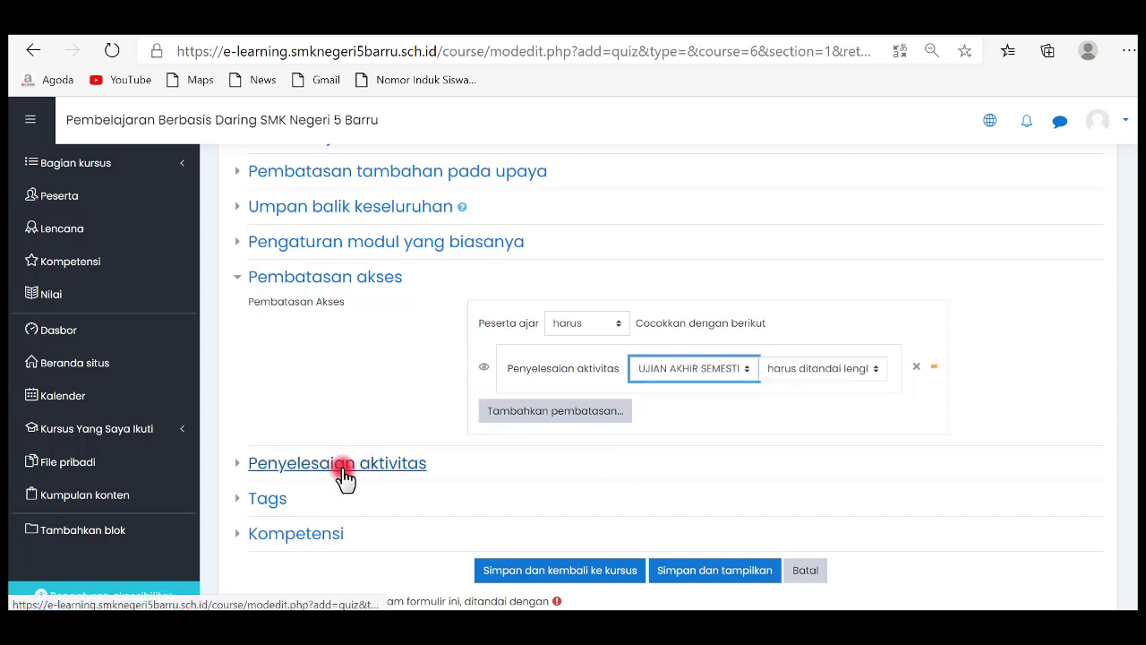
{"action": "left_click", "coordinate": [317, 279]}
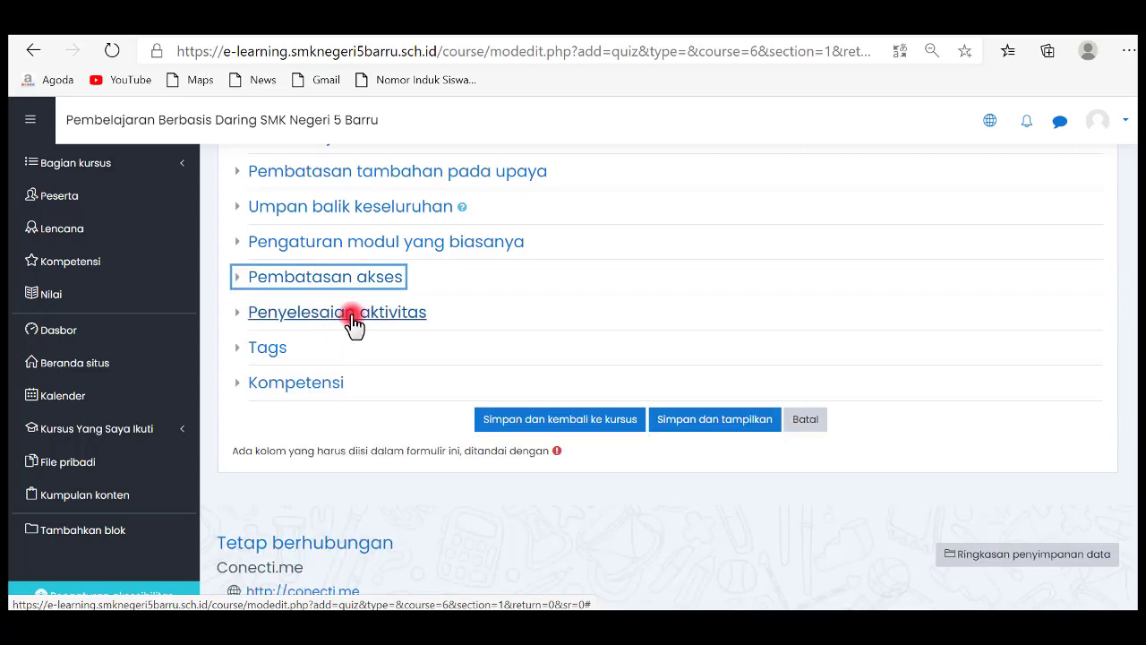
Set Completion tracking to Show activity as complete when conditions are met and require students to receive a grade (Memerlukan nilai)
{"action": "left_click", "coordinate": [355, 314]}
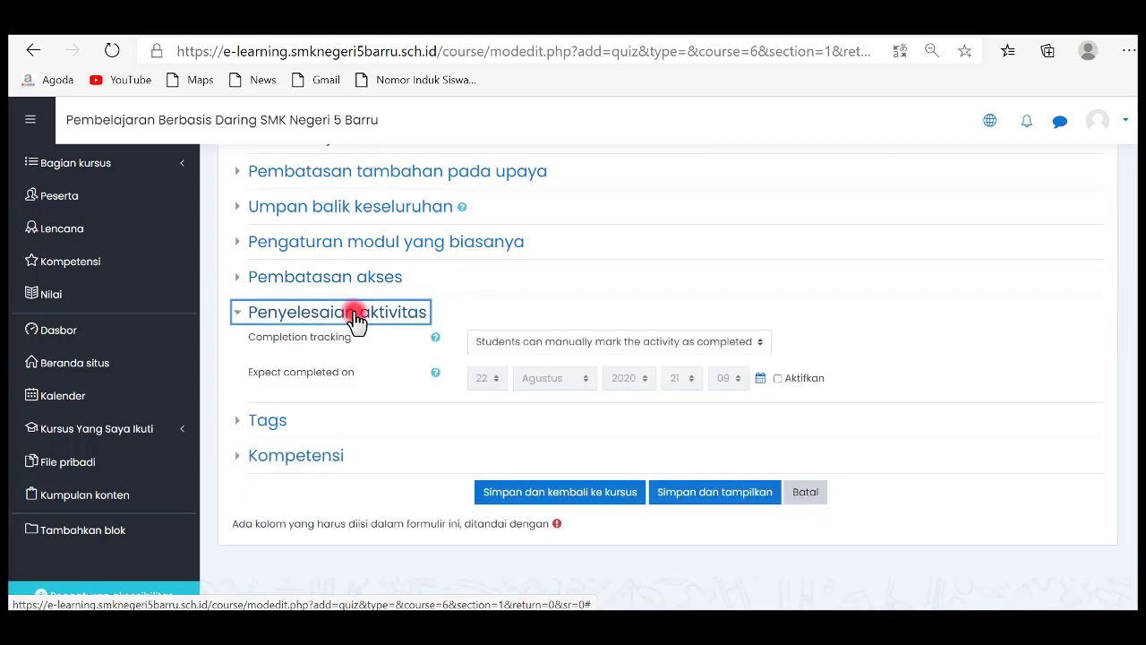
{"action": "left_click", "coordinate": [761, 346]}
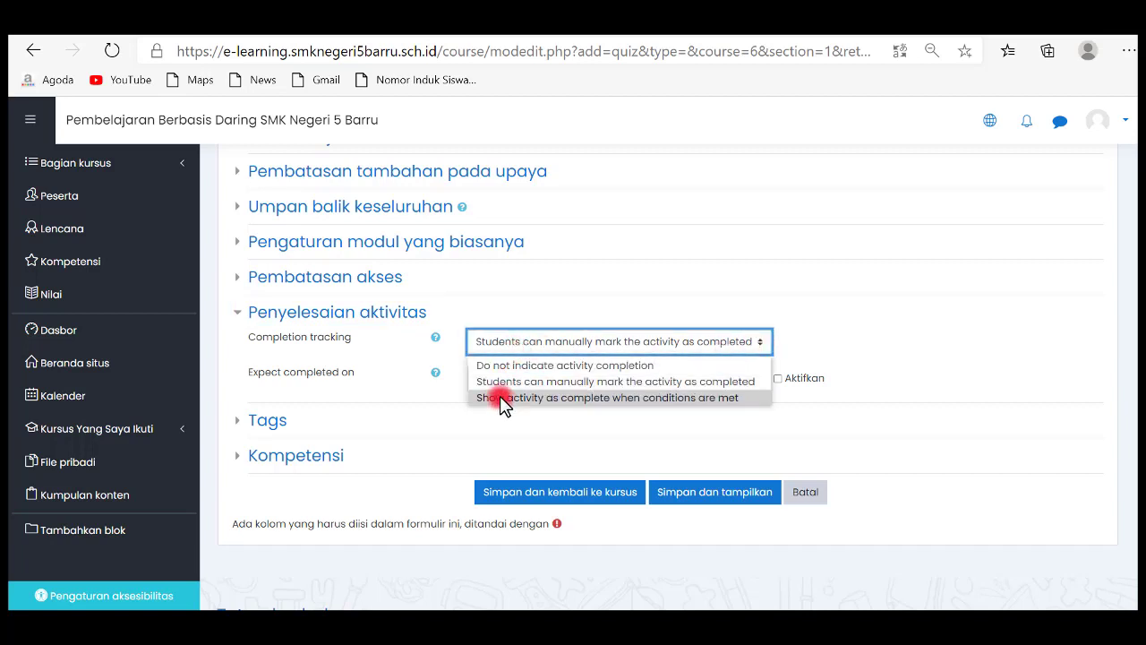
{"action": "left_click", "coordinate": [732, 398]}
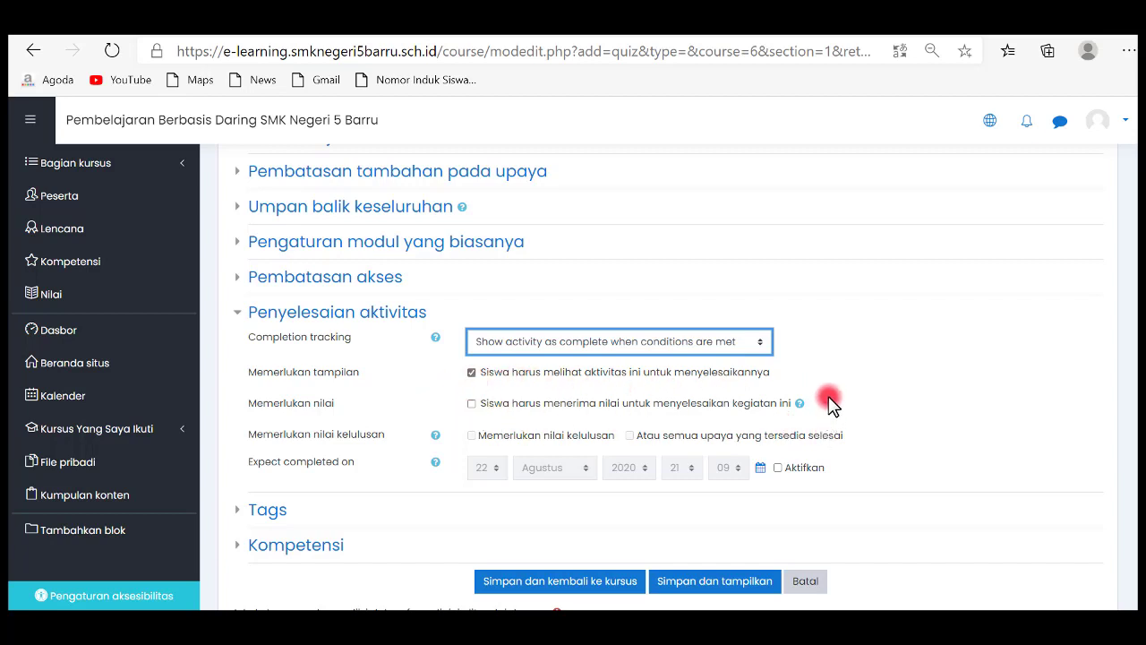
{"action": "left_click", "coordinate": [471, 403]}
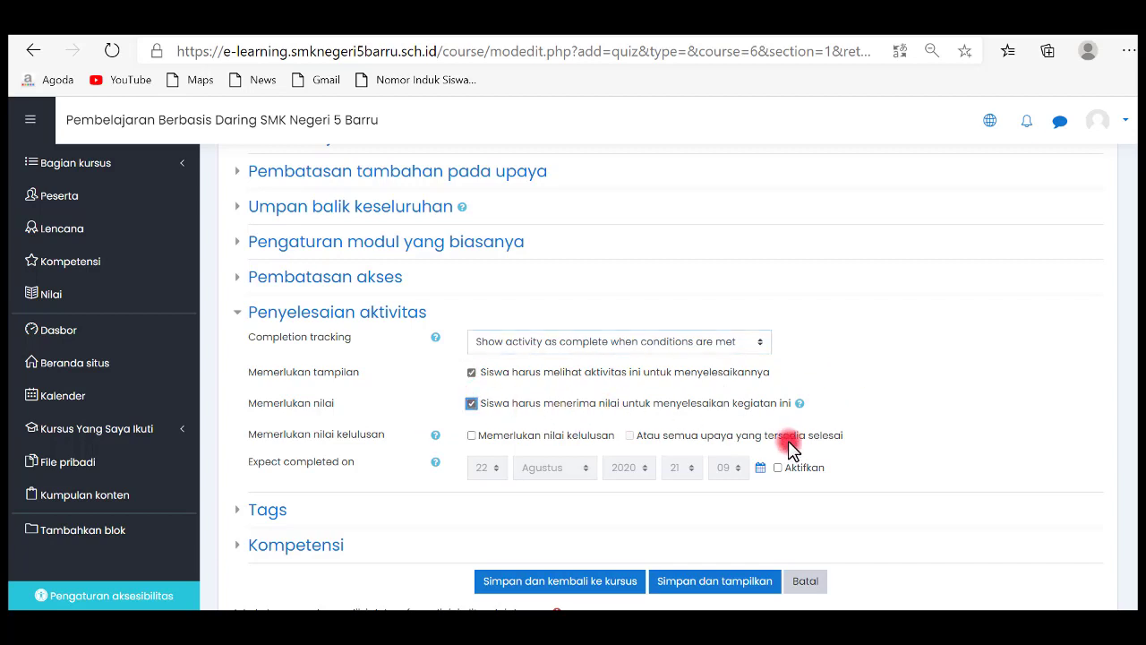
{"action": "left_click", "coordinate": [471, 435]}
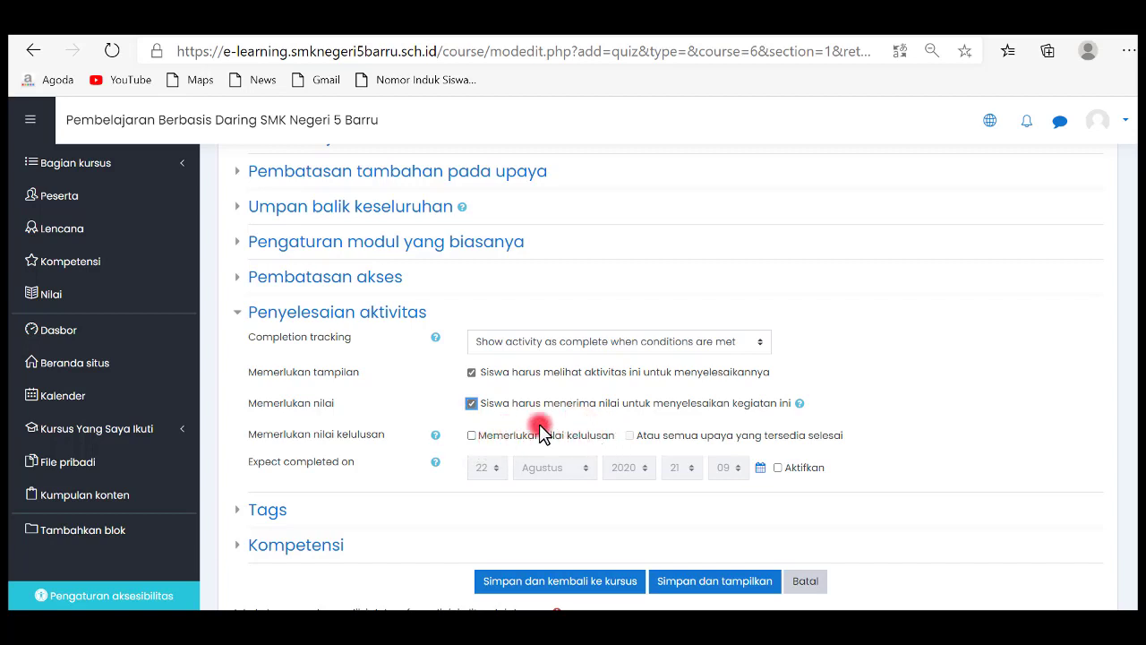
Save the new quiz and display its page (Simpan dan tampilkan)
{"action": "scroll", "coordinate": [434, 426], "scroll_direction": "down", "scroll_amount": 2}
{"action": "scroll", "coordinate": [443, 415], "scroll_direction": "down", "scroll_amount": 1}
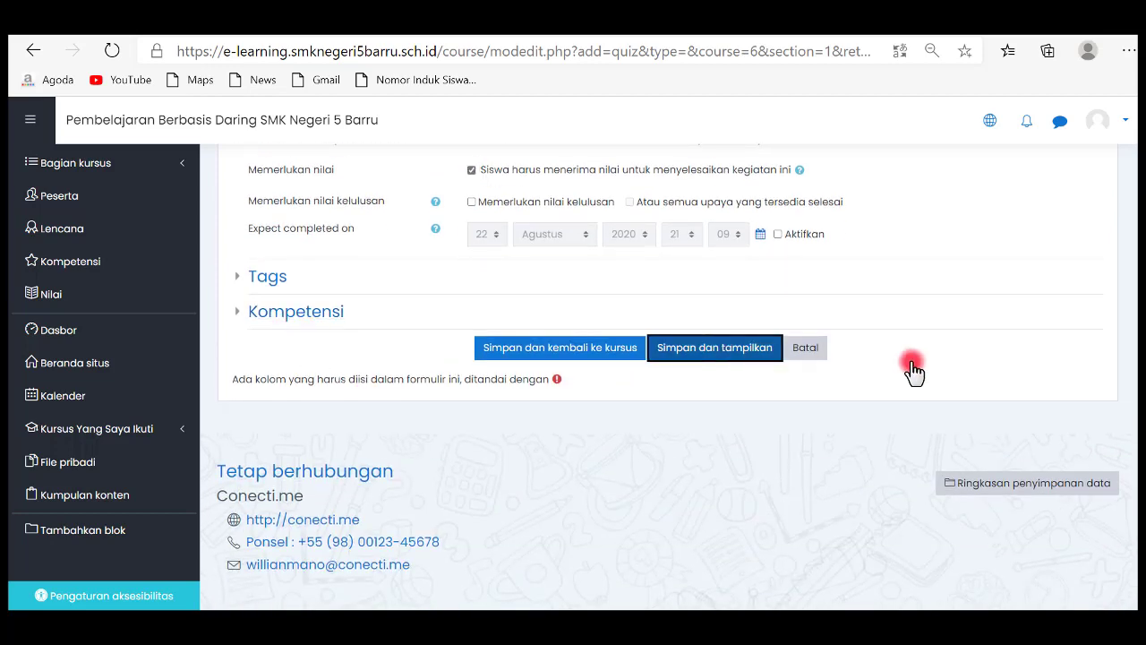
{"action": "key", "text": "Return"}
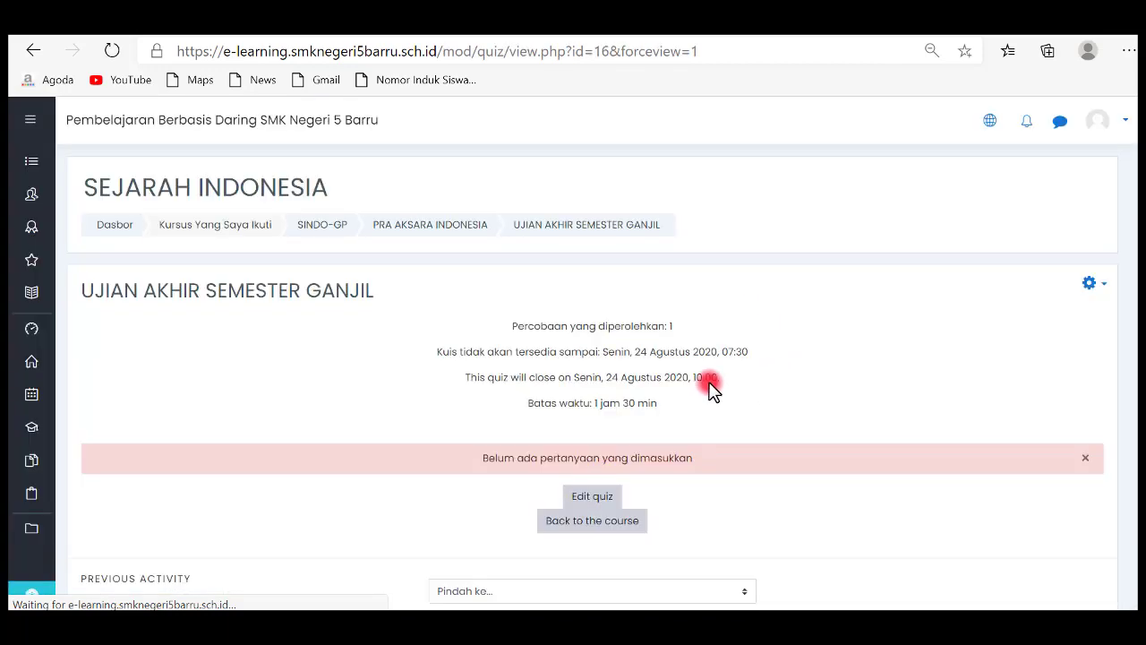
Open the question import page for the UJIAN AKHIR SEMESTER GANJIL quiz and choose Blackboard as the file format
{"action": "scroll", "coordinate": [691, 439], "scroll_direction": "down", "scroll_amount": 1}
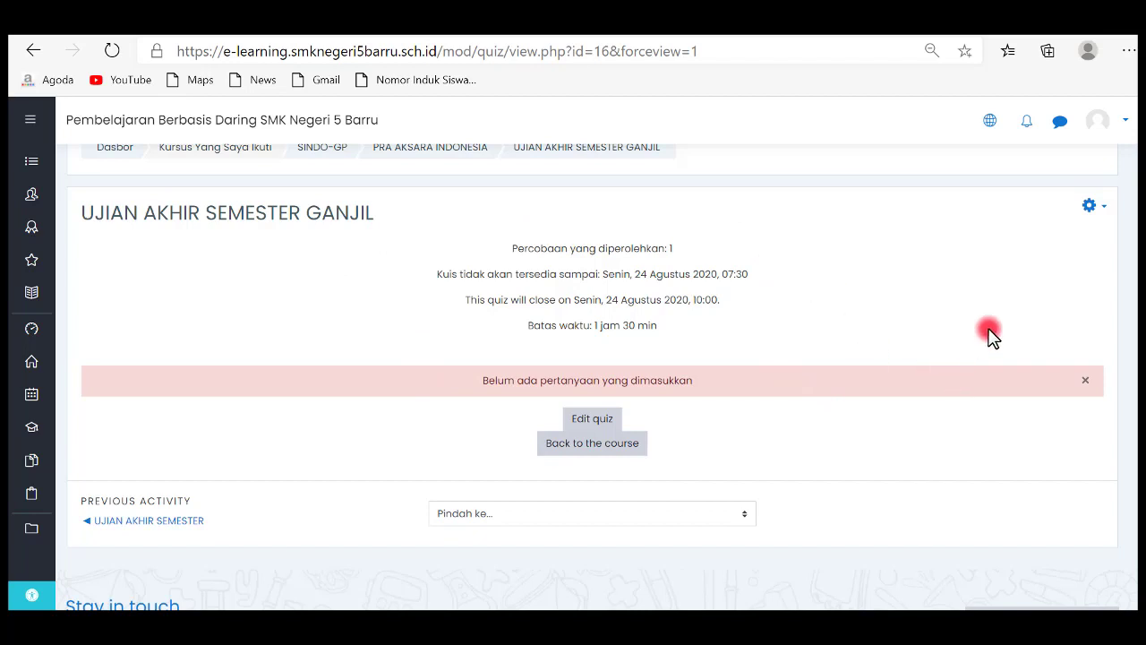
{"action": "left_click", "coordinate": [1104, 215]}
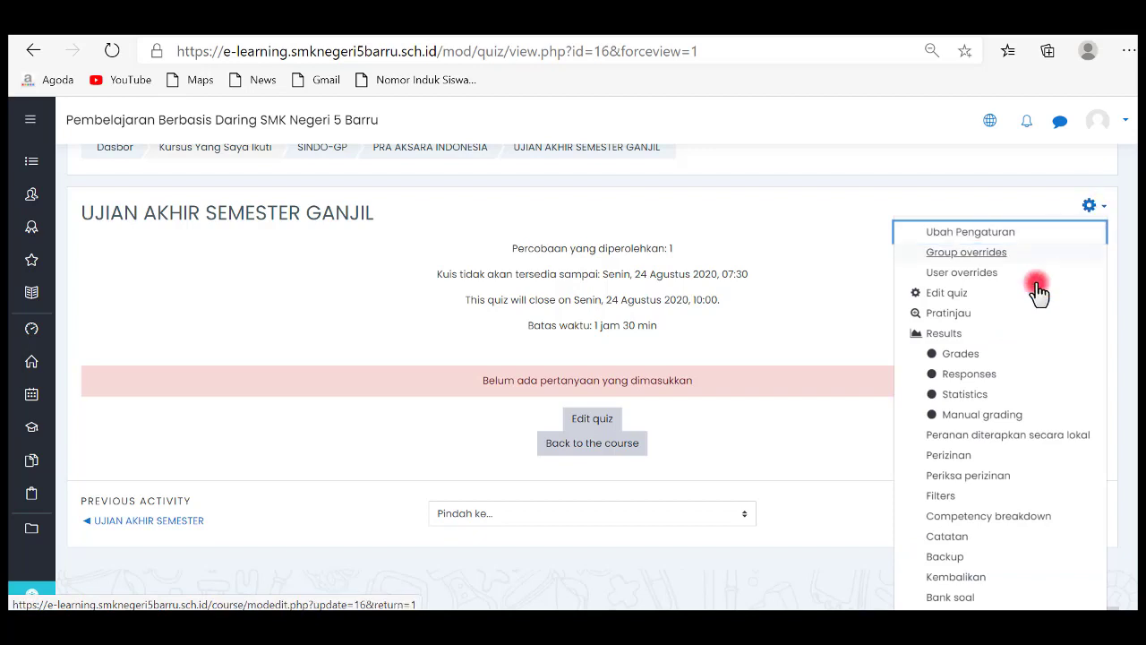
{"action": "scroll", "coordinate": [1003, 461], "scroll_direction": "down", "scroll_amount": 2}
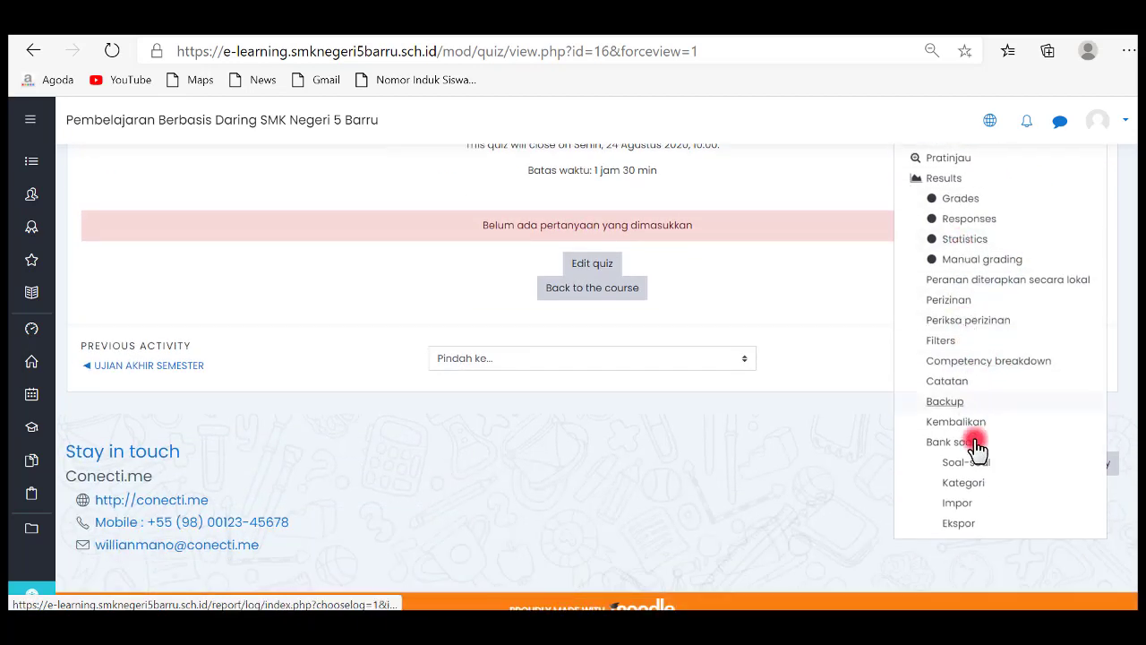
{"action": "left_click", "coordinate": [956, 503]}
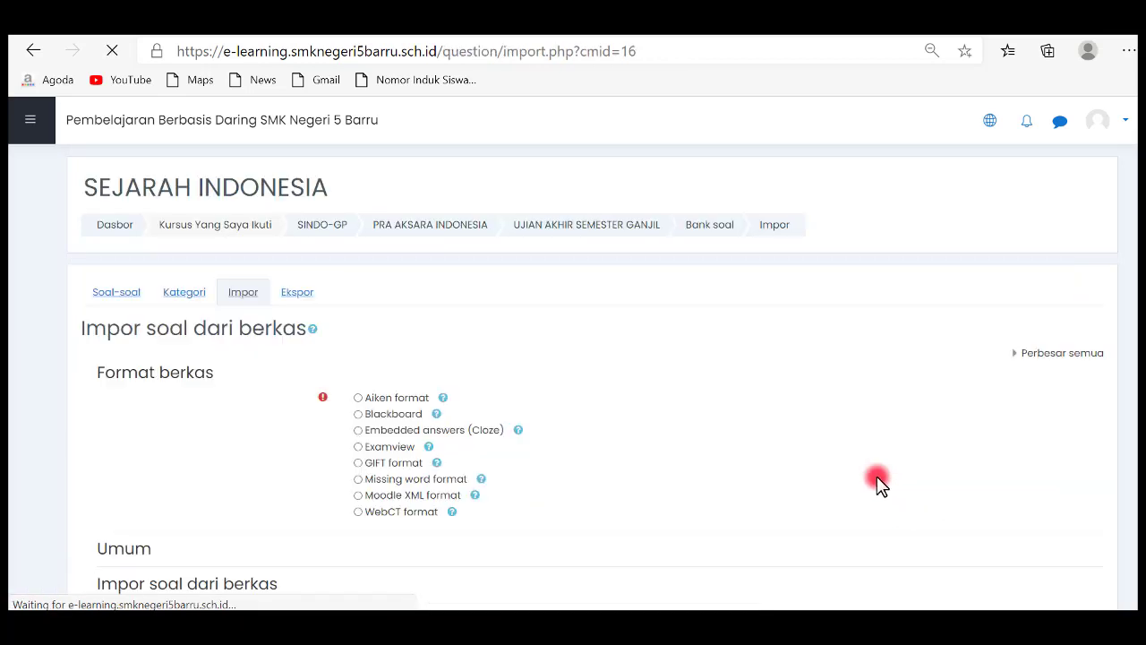
{"action": "scroll", "coordinate": [648, 423], "scroll_direction": "down", "scroll_amount": 2}
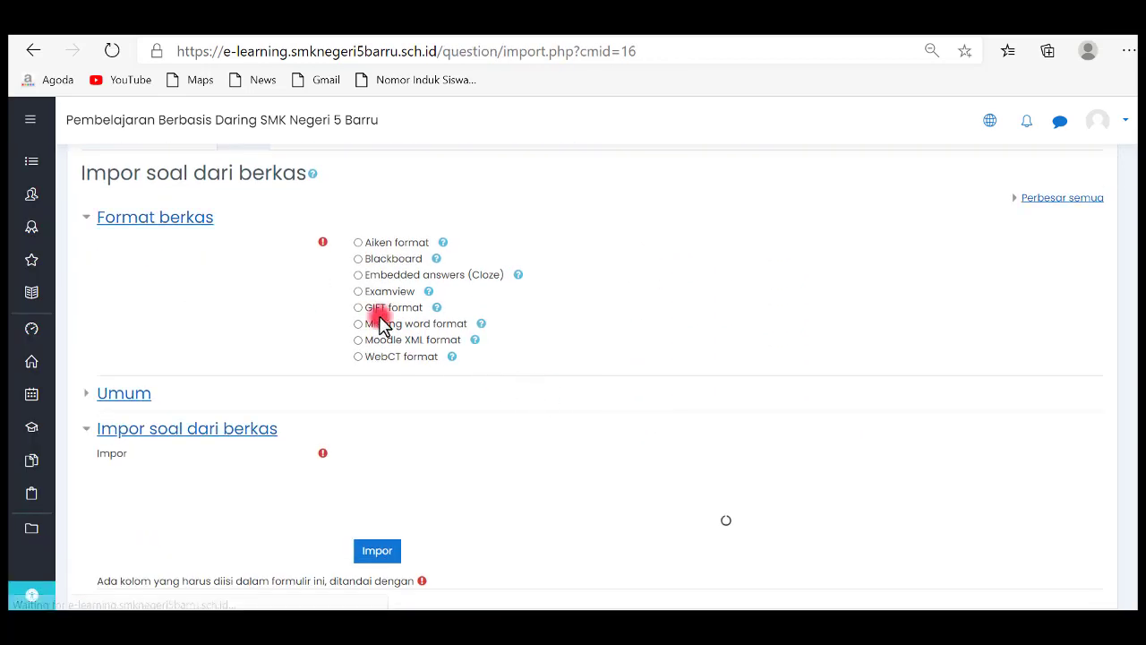
{"action": "left_click", "coordinate": [357, 258]}
Upload the Sejarah X ZIP archive from the Desktop as the import file and import its questions
{"action": "scroll", "coordinate": [595, 336], "scroll_direction": "down", "scroll_amount": 1}
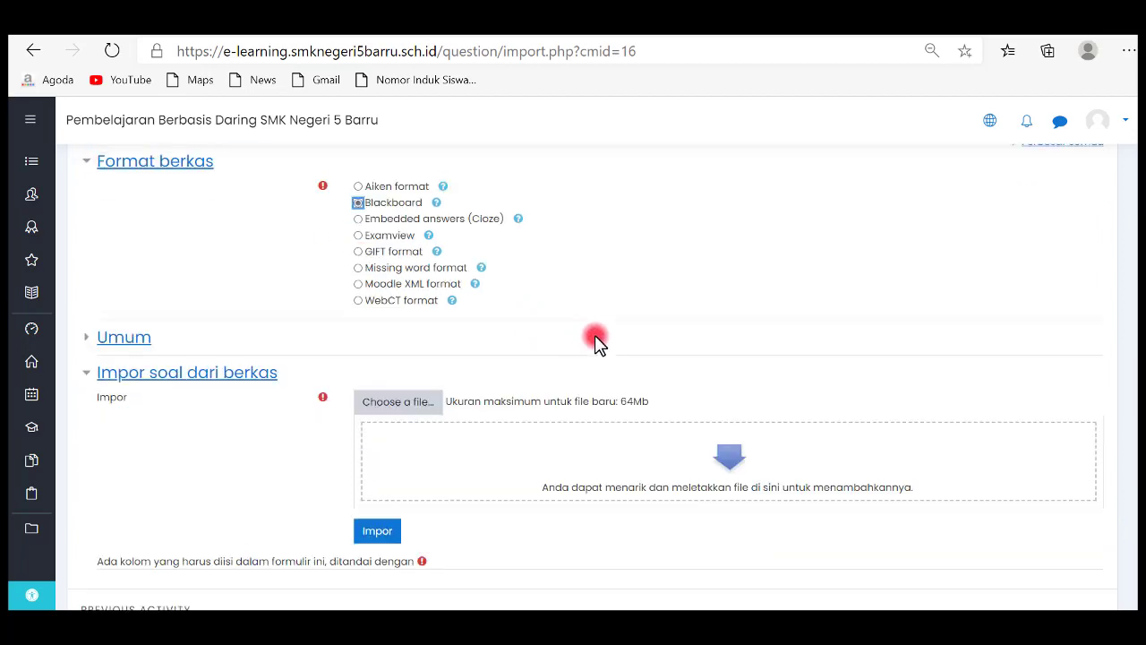
{"action": "left_click", "coordinate": [411, 381]}
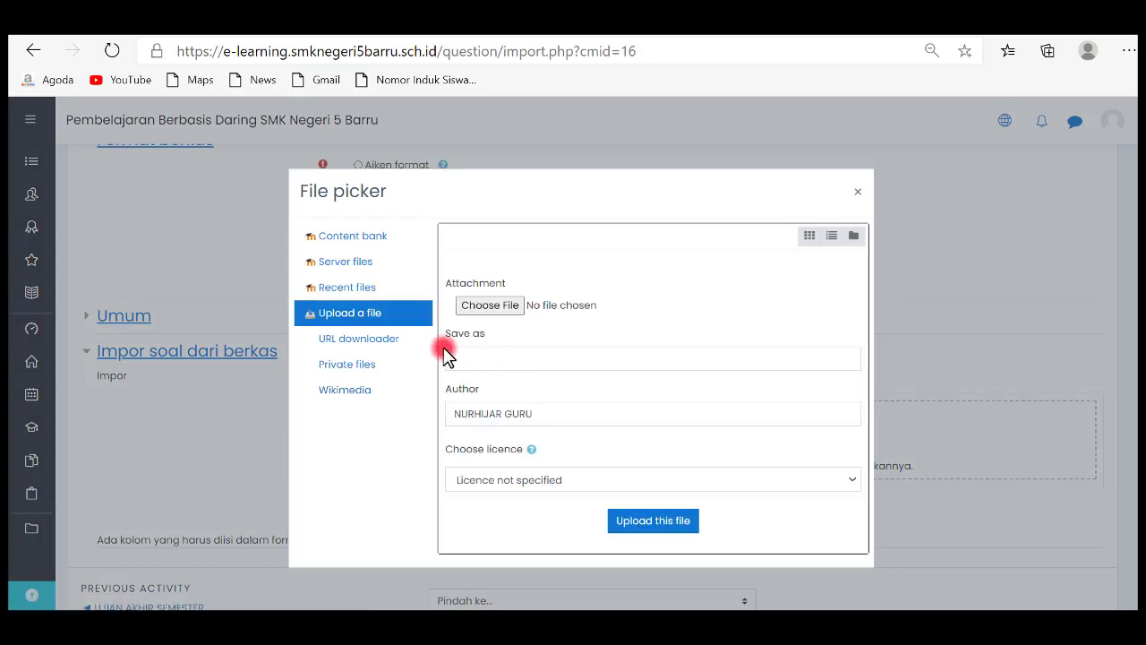
{"action": "left_click", "coordinate": [399, 326]}
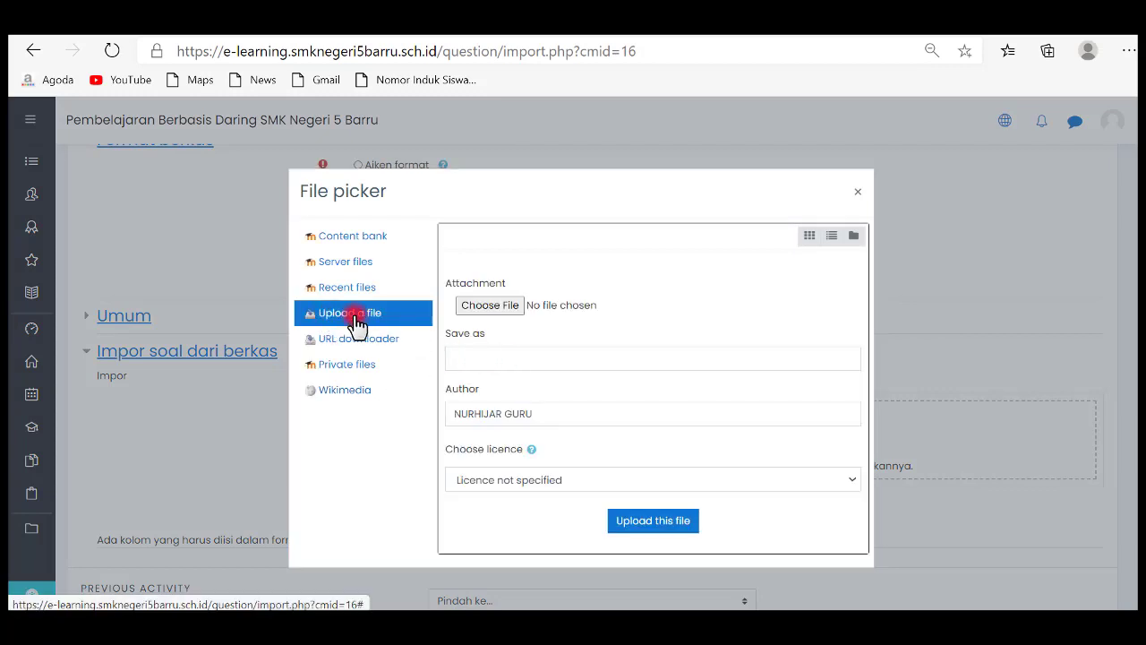
{"action": "left_click", "coordinate": [498, 306]}
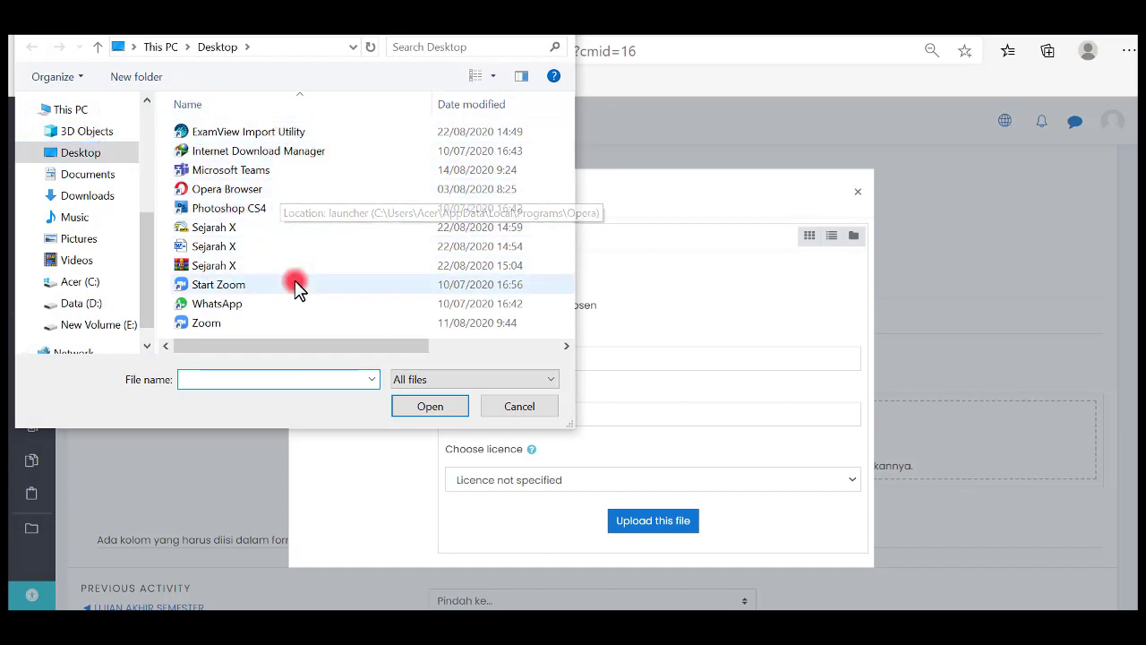
{"action": "left_click", "coordinate": [223, 273]}
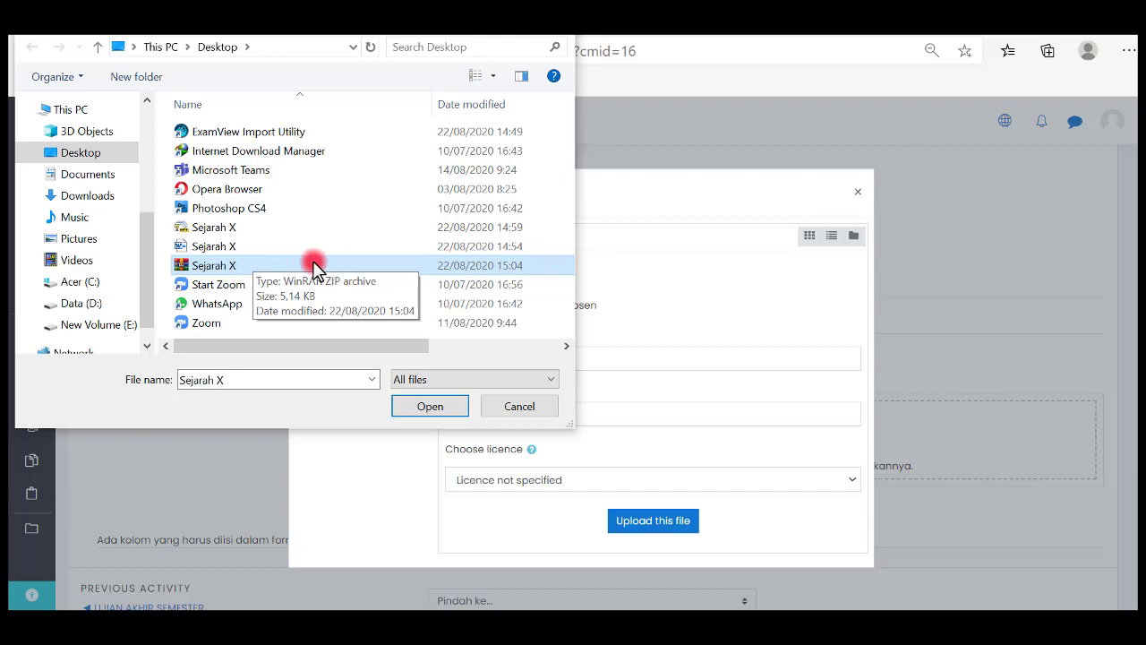
{"action": "left_click", "coordinate": [432, 406]}
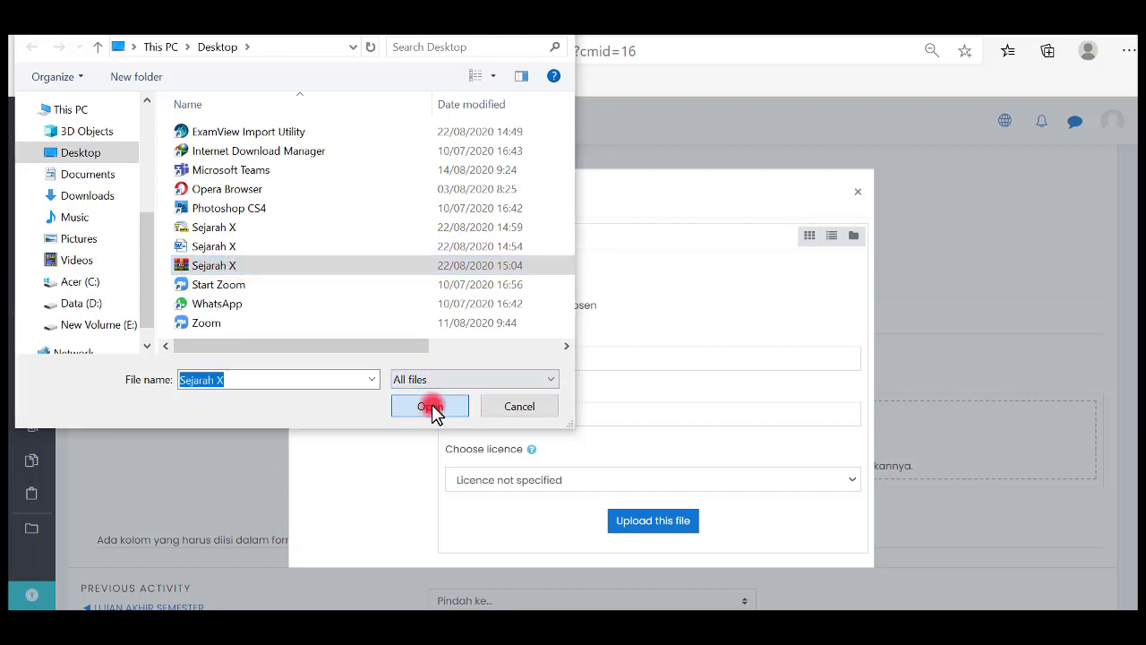
{"action": "left_click", "coordinate": [653, 527]}
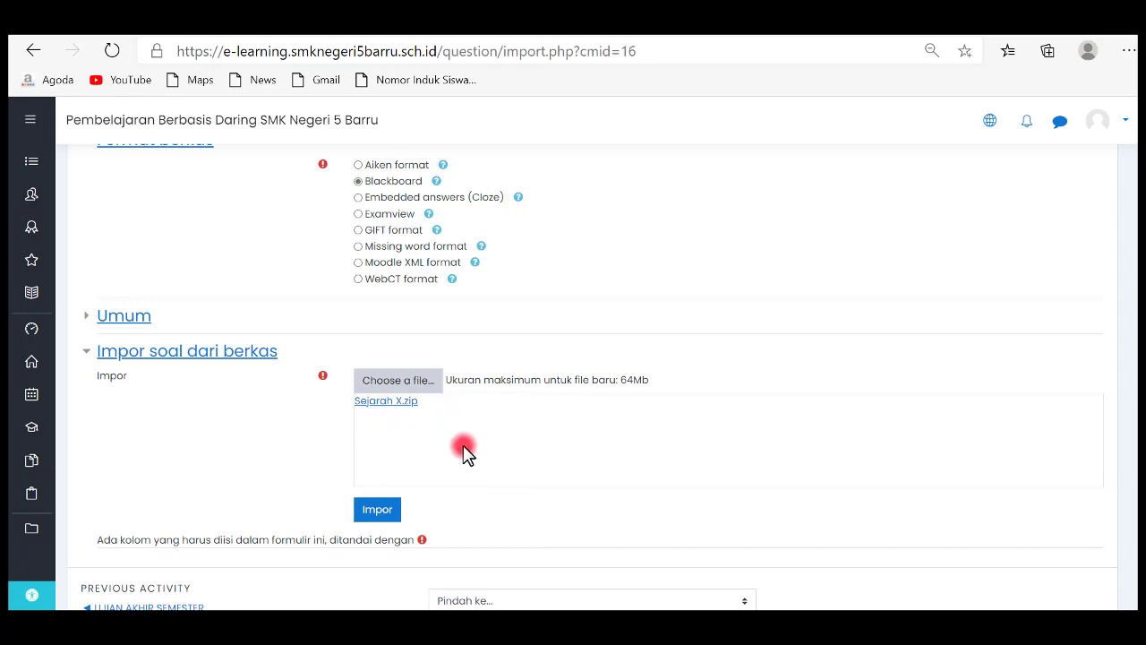
{"action": "left_click", "coordinate": [378, 512]}
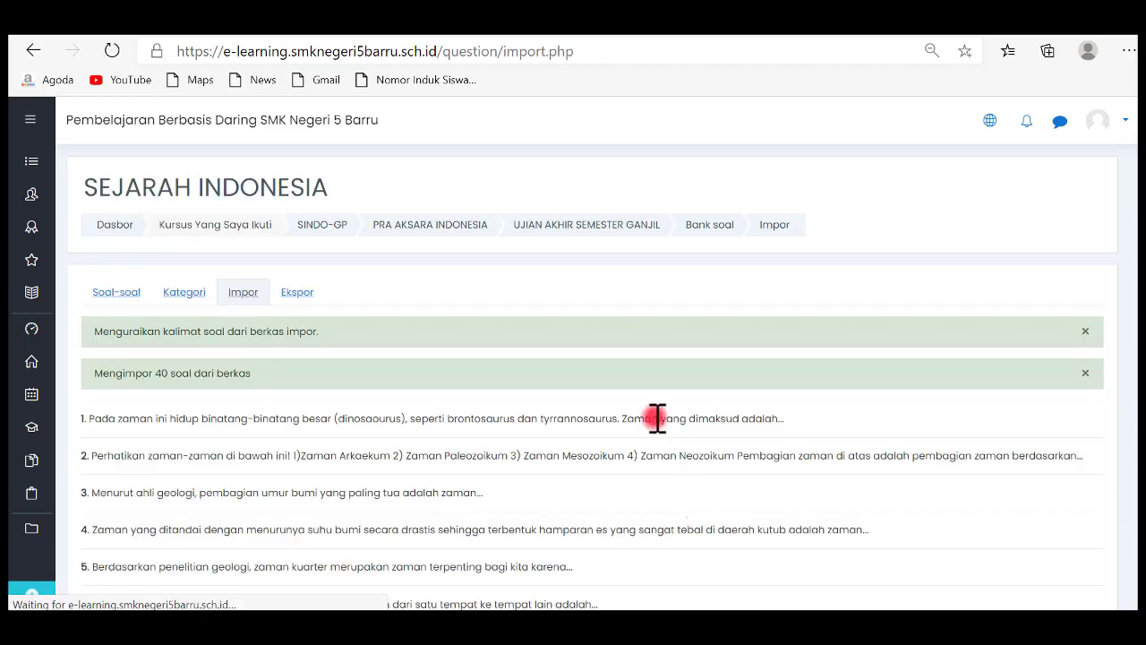
Examine the list of imported questions, continue to the question bank, and look through the Sejarah X category
{"action": "scroll", "coordinate": [347, 428], "scroll_direction": "down", "scroll_amount": 3}
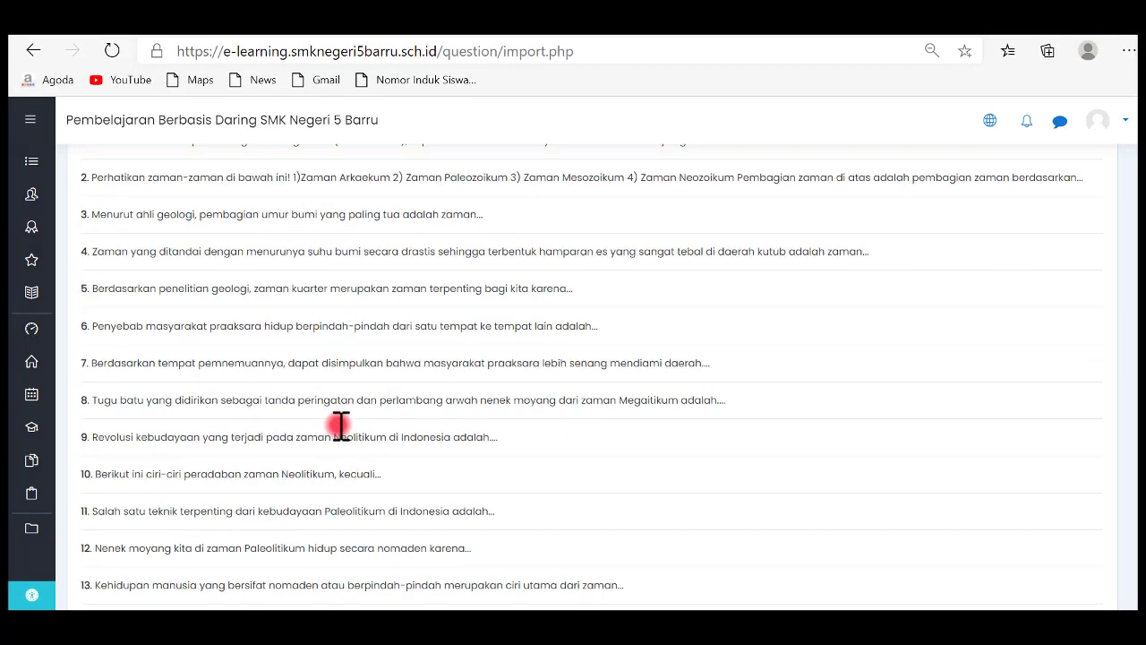
{"action": "scroll", "coordinate": [341, 427], "scroll_direction": "down", "scroll_amount": 10}
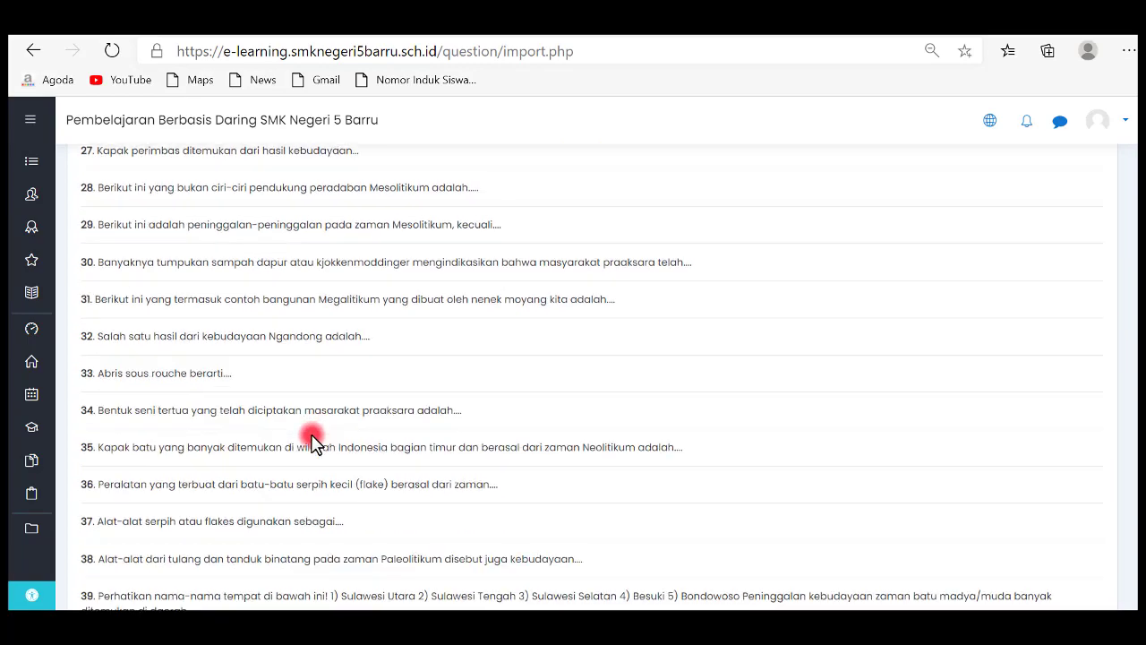
{"action": "scroll", "coordinate": [314, 441], "scroll_direction": "down", "scroll_amount": 3}
{"action": "scroll", "coordinate": [357, 358], "scroll_direction": "up", "scroll_amount": 15}
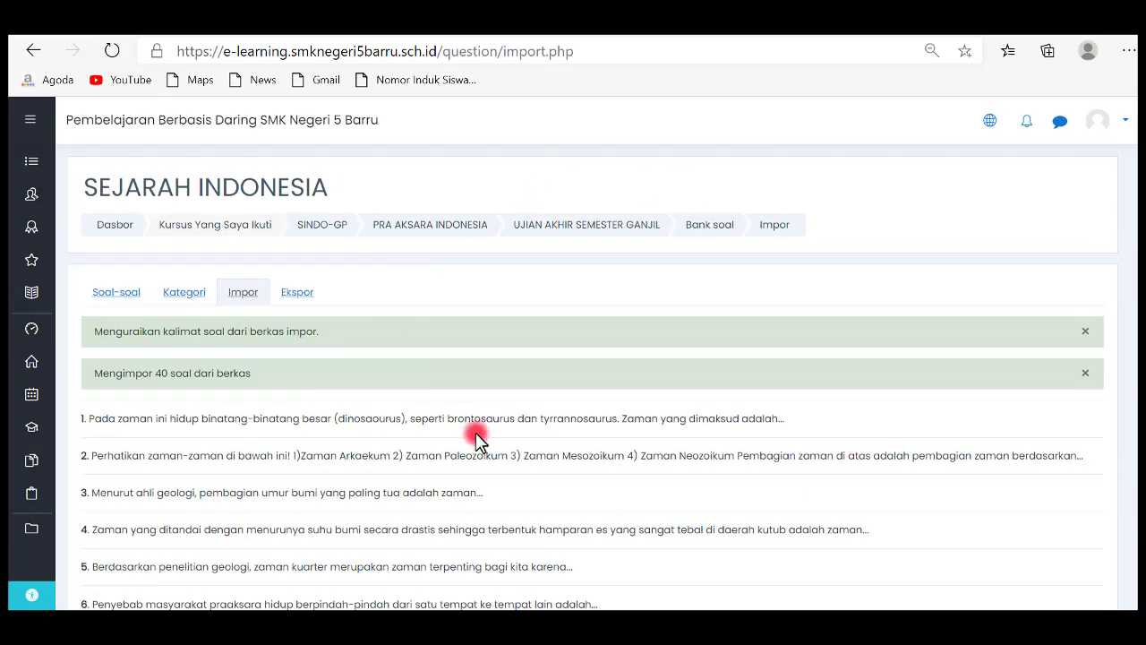
{"action": "scroll", "coordinate": [397, 441], "scroll_direction": "down", "scroll_amount": 8}
{"action": "scroll", "coordinate": [396, 440], "scroll_direction": "down", "scroll_amount": 8}
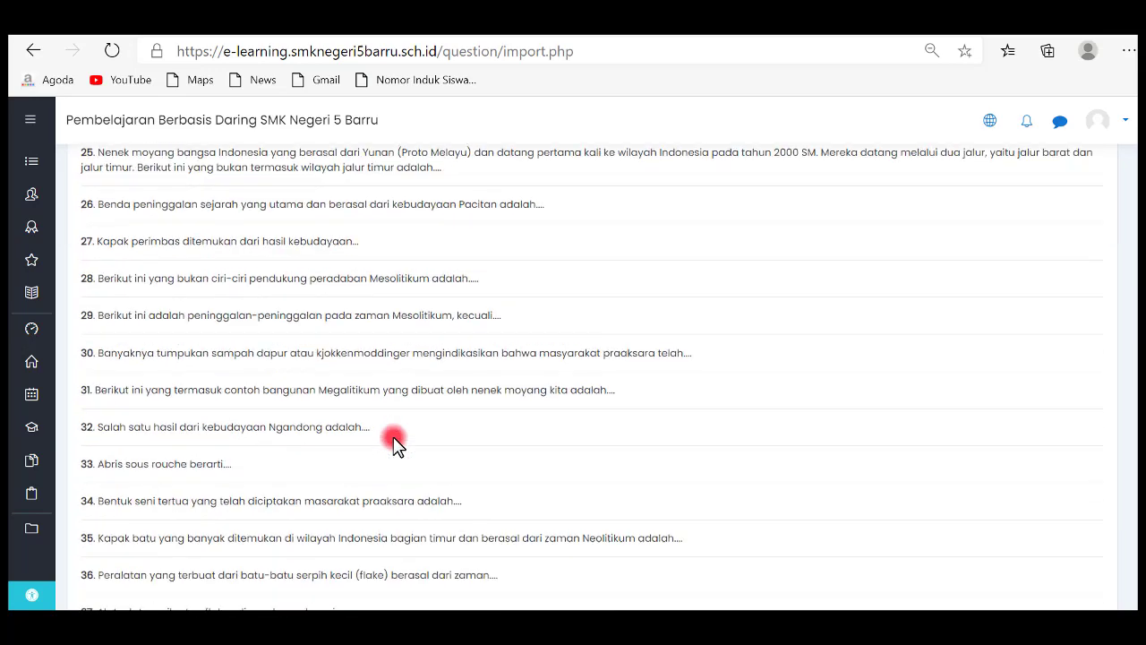
{"action": "left_click", "coordinate": [593, 452]}
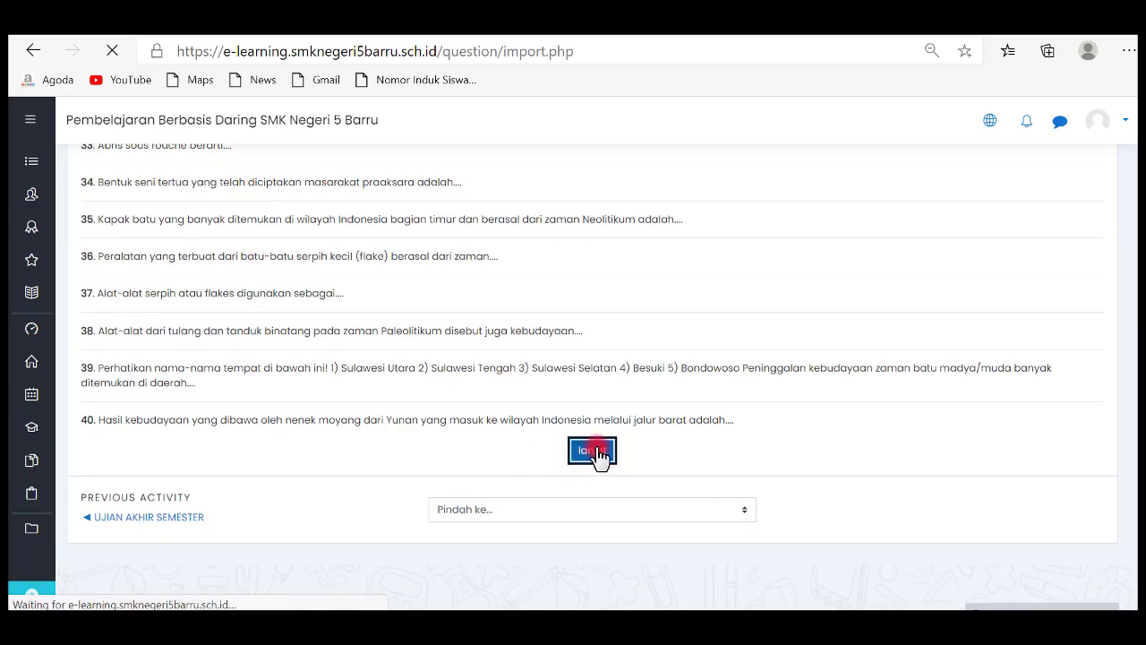
{"action": "scroll", "coordinate": [388, 477], "scroll_direction": "down", "scroll_amount": 15}
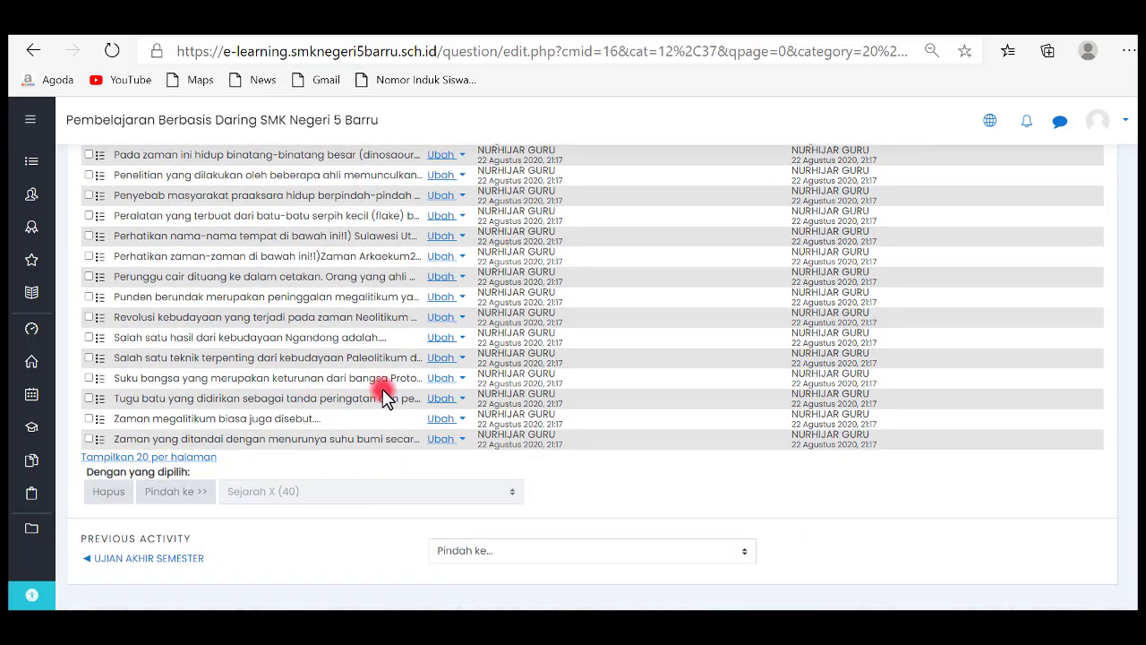
{"action": "scroll", "coordinate": [385, 397], "scroll_direction": "up", "scroll_amount": 15}
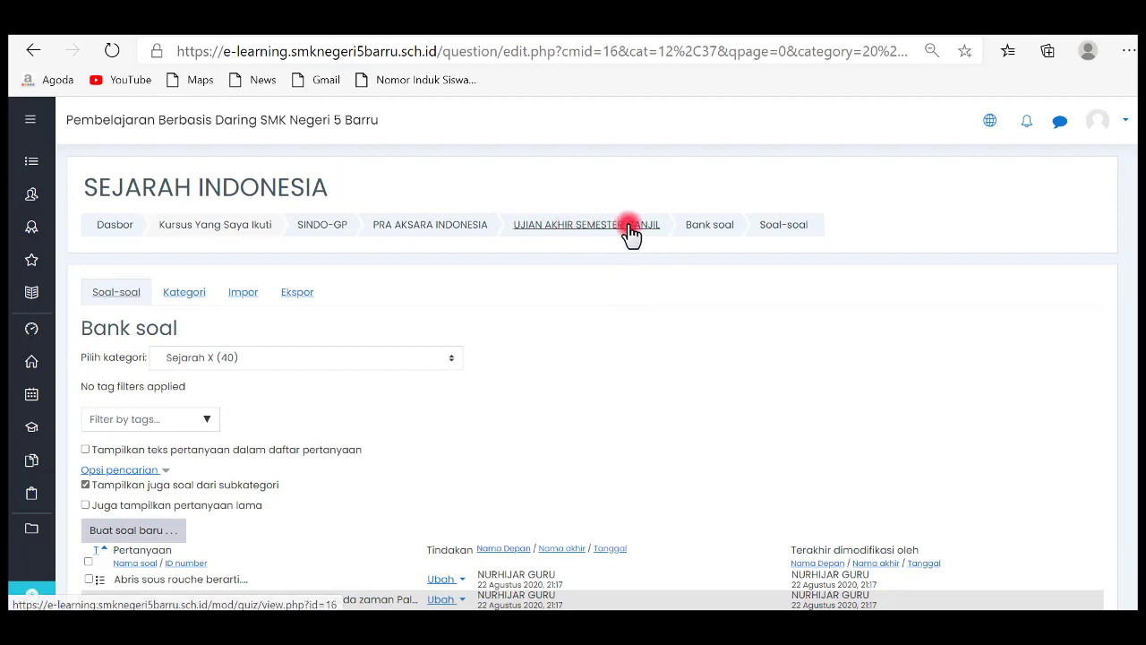
Return to the UJIAN AKHIR SEMESTER GANJIL quiz page and open the quiz for editing its questions
{"action": "left_click", "coordinate": [601, 230]}
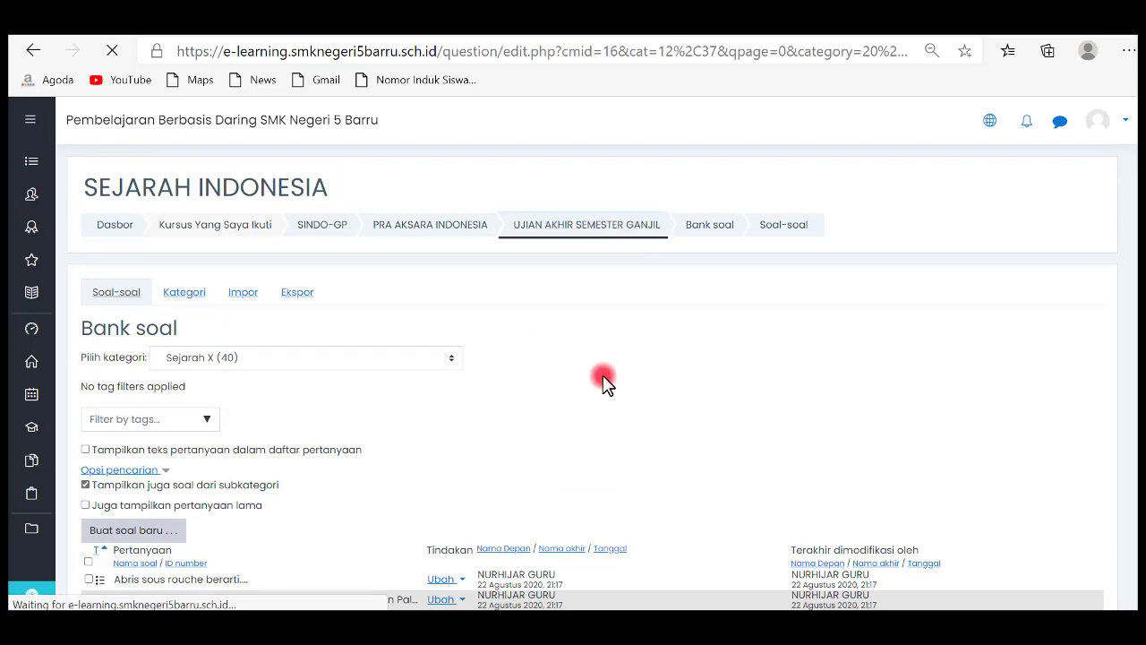
{"action": "scroll", "coordinate": [627, 411], "scroll_direction": "down", "scroll_amount": 1}
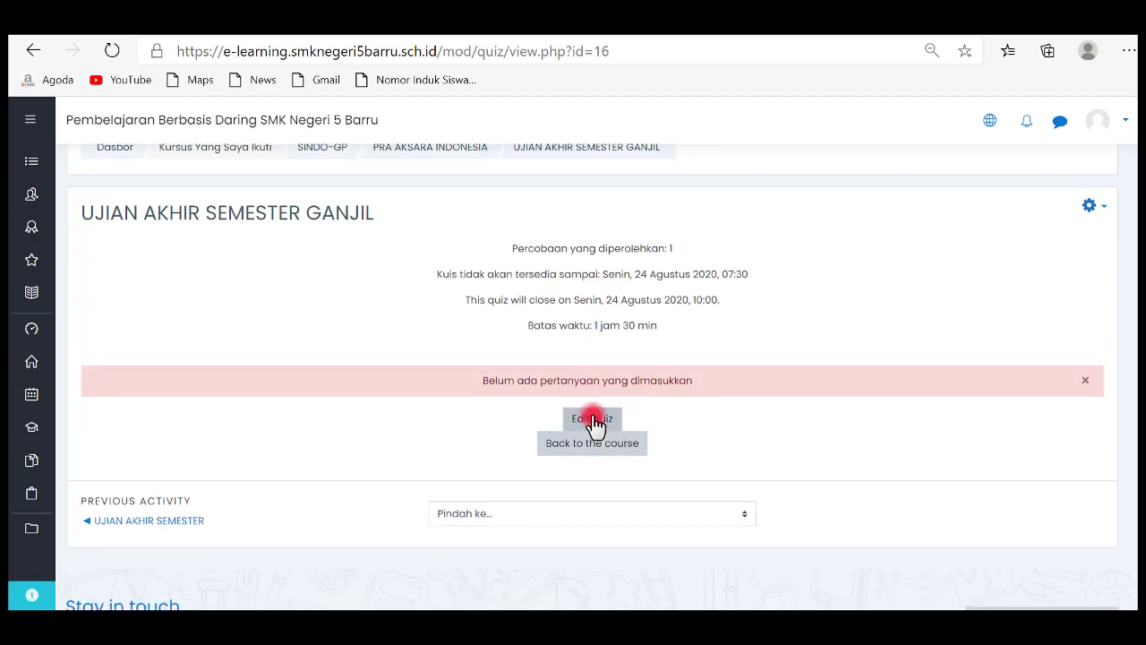
{"action": "left_click", "coordinate": [593, 419]}
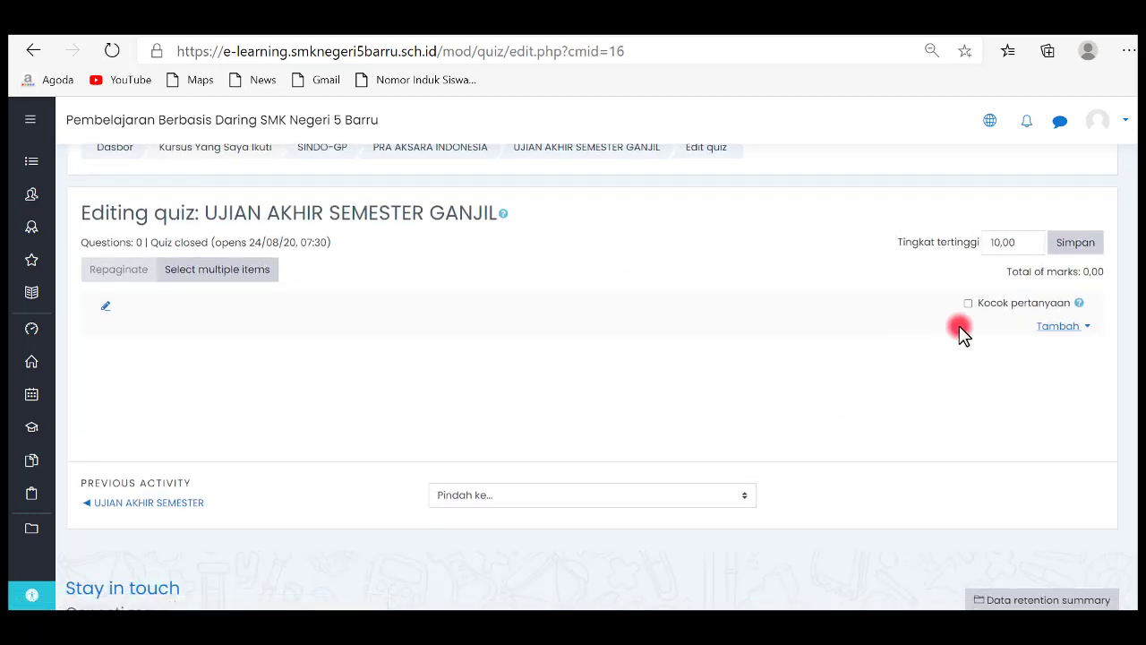
Add 40 random questions from the existing Sejarah X category to the quiz
{"action": "left_click", "coordinate": [1084, 331]}
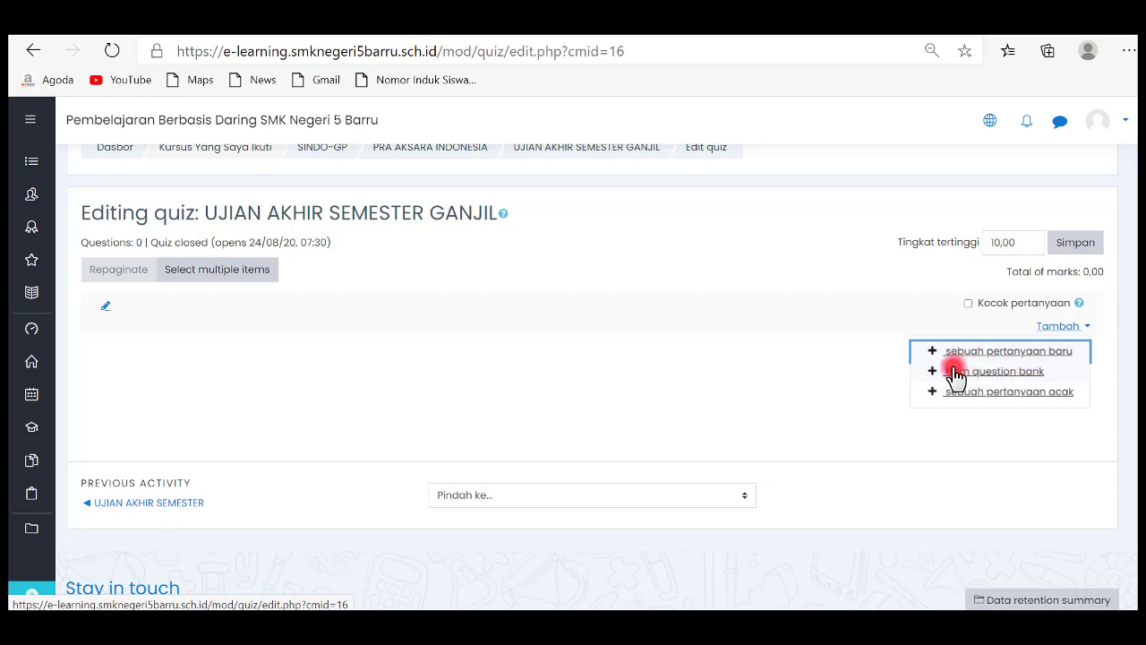
{"action": "left_click", "coordinate": [994, 394]}
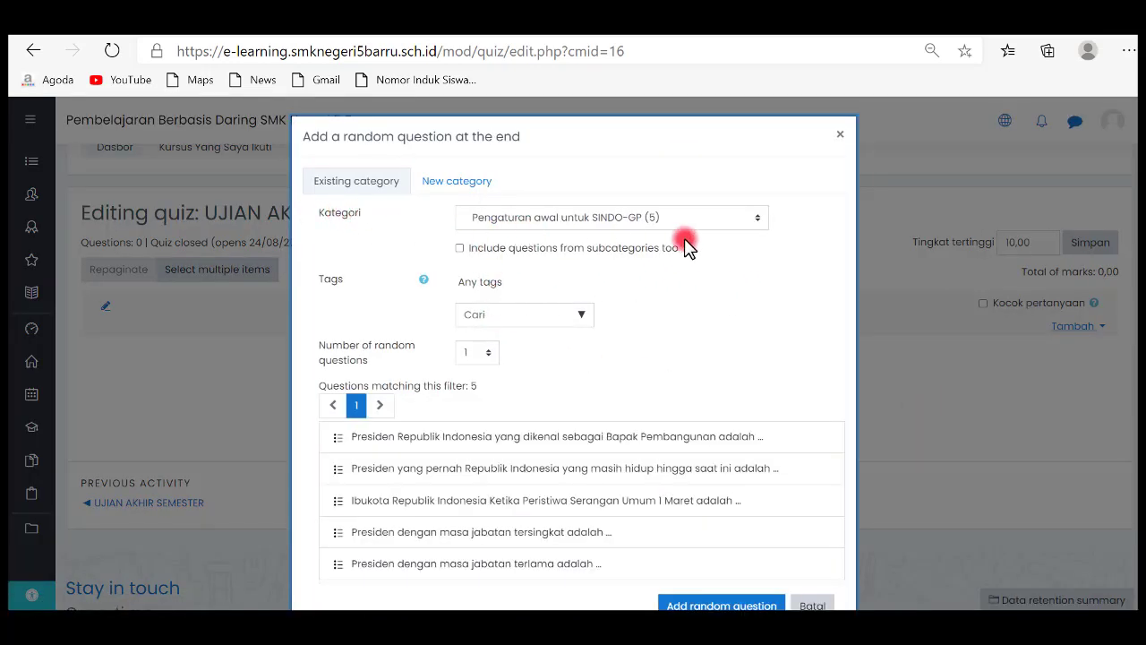
{"action": "left_click", "coordinate": [757, 221]}
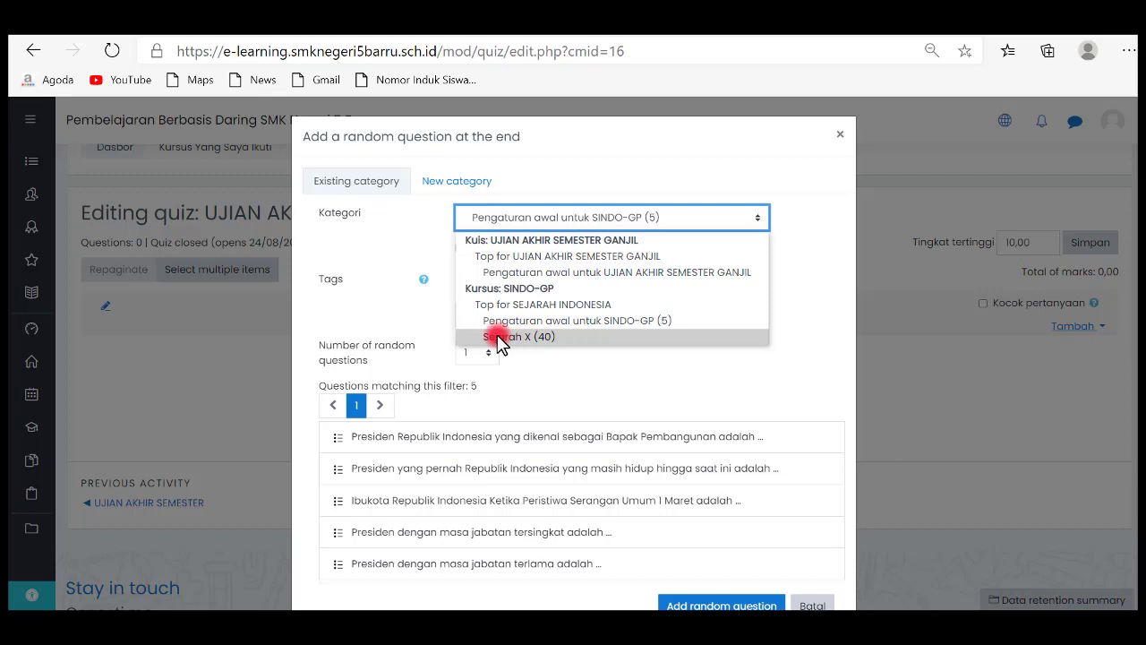
{"action": "left_click", "coordinate": [546, 336]}
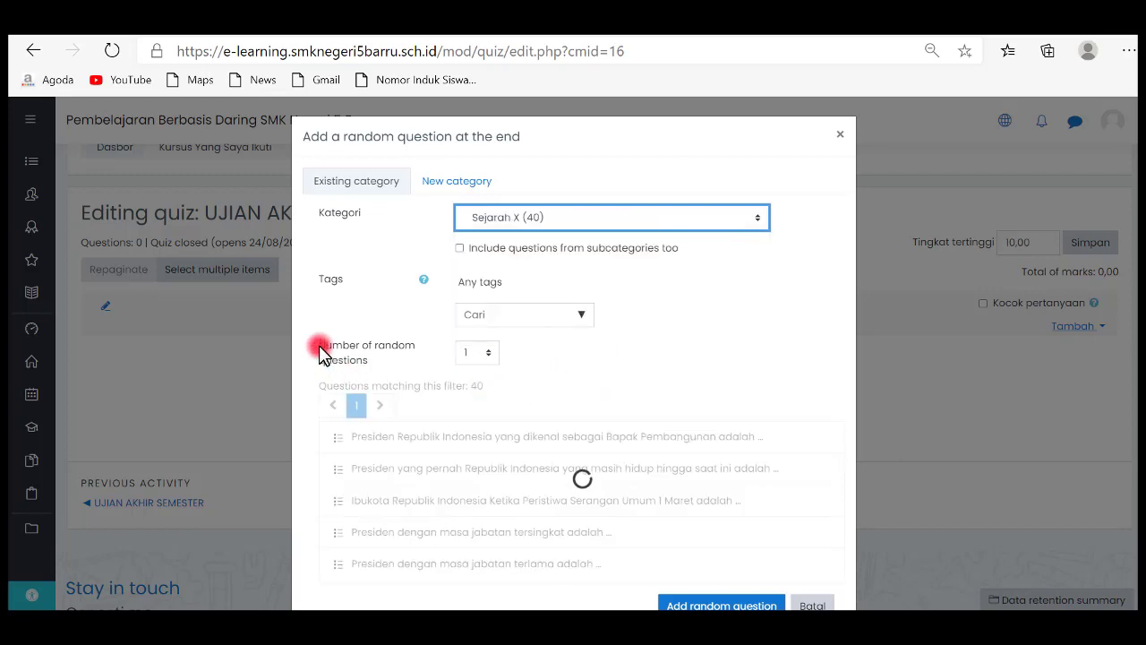
{"action": "left_click", "coordinate": [490, 356]}
{"action": "scroll", "coordinate": [479, 300], "scroll_direction": "down", "scroll_amount": 6}
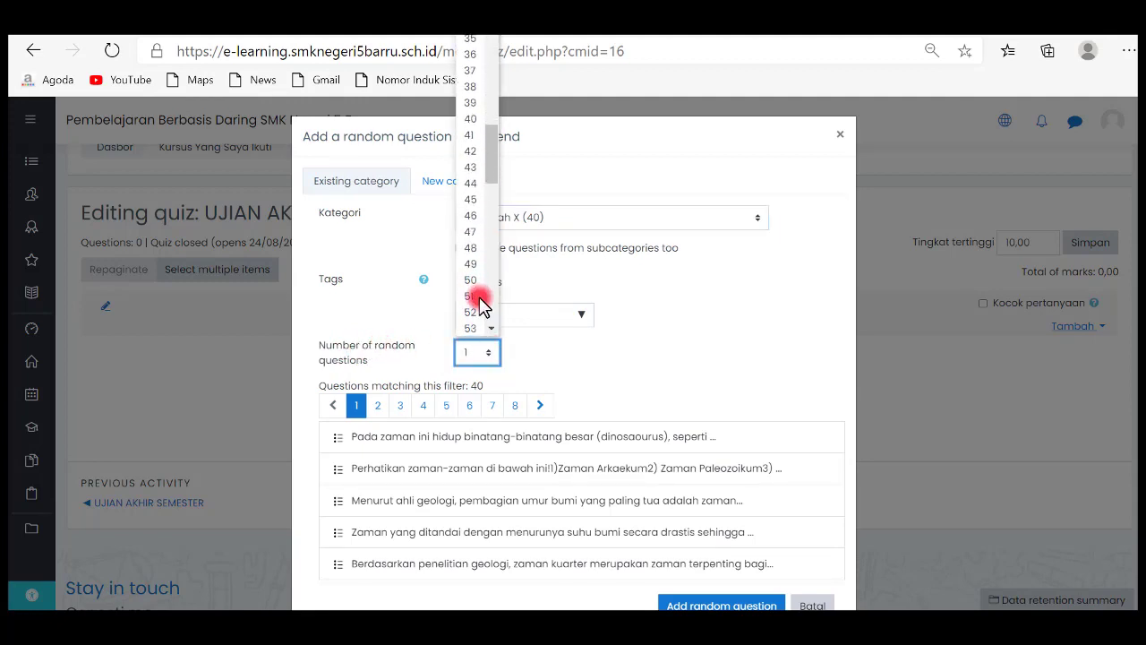
{"action": "left_click", "coordinate": [468, 119]}
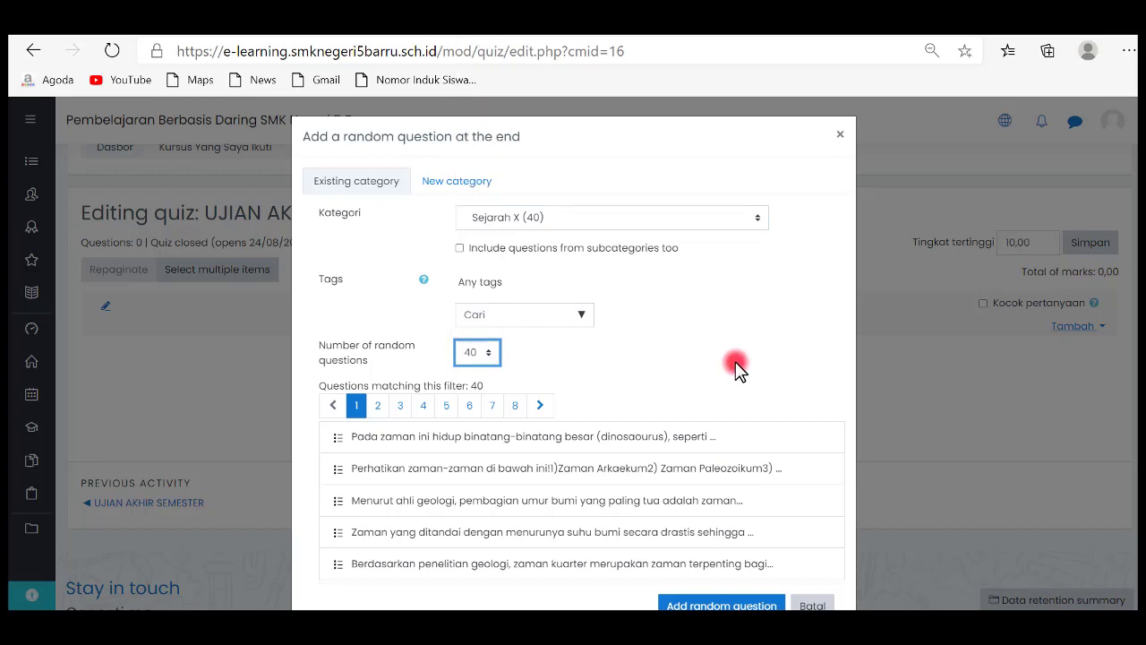
{"action": "scroll", "coordinate": [736, 367], "scroll_direction": "down", "scroll_amount": 1}
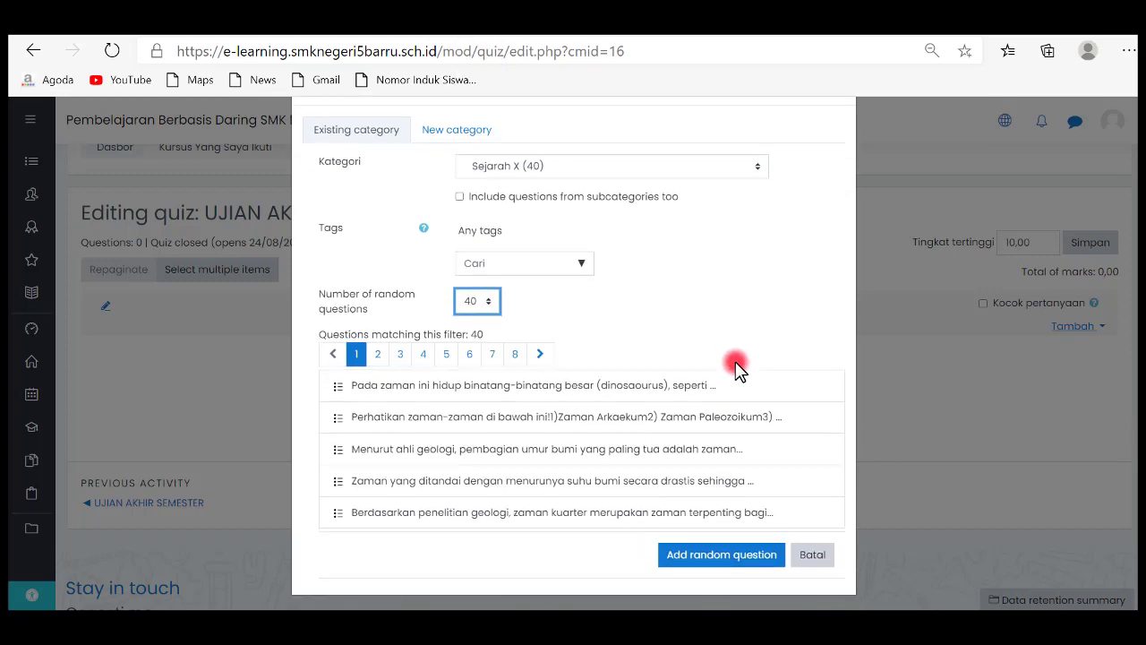
{"action": "left_click", "coordinate": [718, 557]}
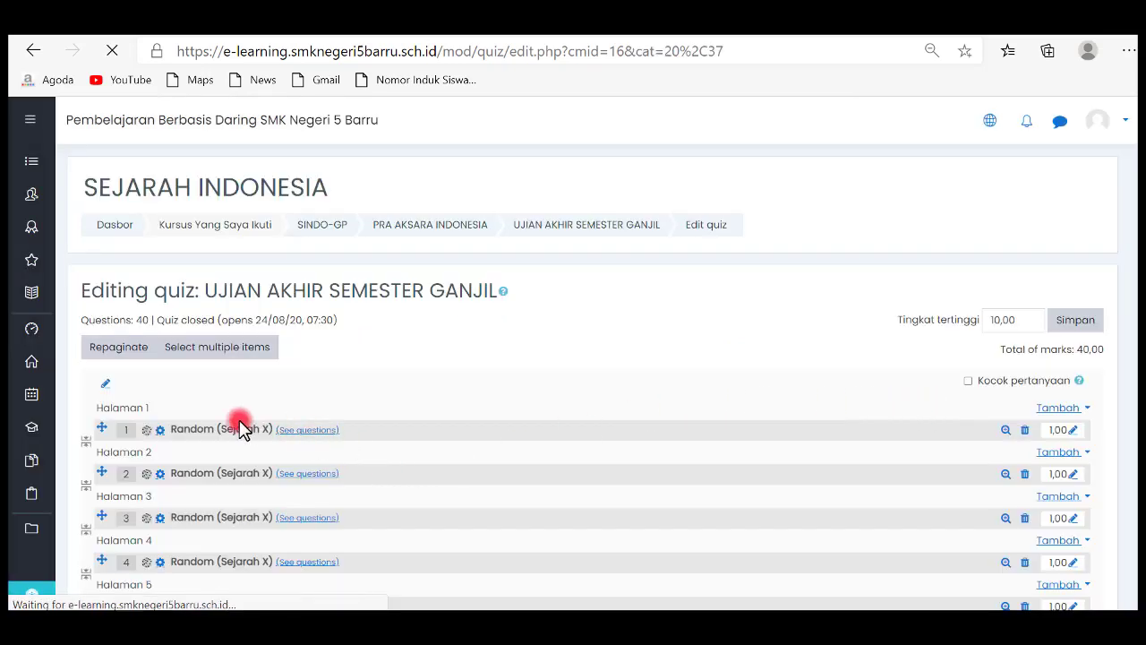
Enable question shuffling (Kocok pertanyaan) and save a maximum grade (Tingkat tertinggi) of 100 for the quiz
{"action": "scroll", "coordinate": [179, 430], "scroll_direction": "down", "scroll_amount": 7}
{"action": "scroll", "coordinate": [179, 435], "scroll_direction": "down", "scroll_amount": 12}
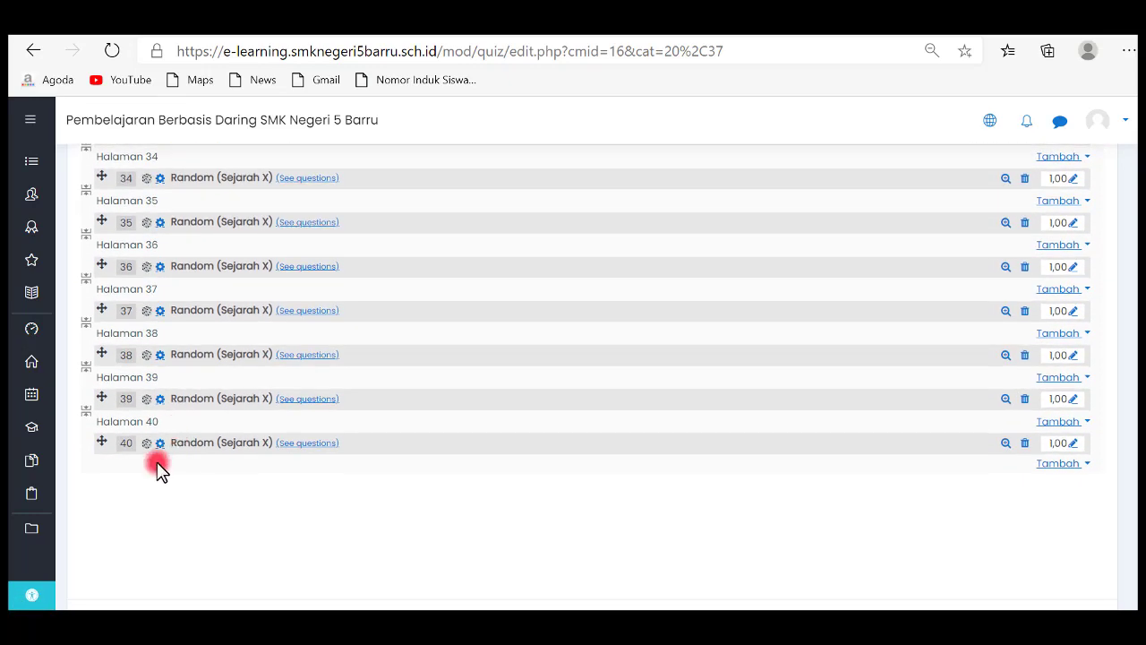
{"action": "scroll", "coordinate": [546, 443], "scroll_direction": "up", "scroll_amount": 5}
{"action": "scroll", "coordinate": [541, 443], "scroll_direction": "up", "scroll_amount": 15}
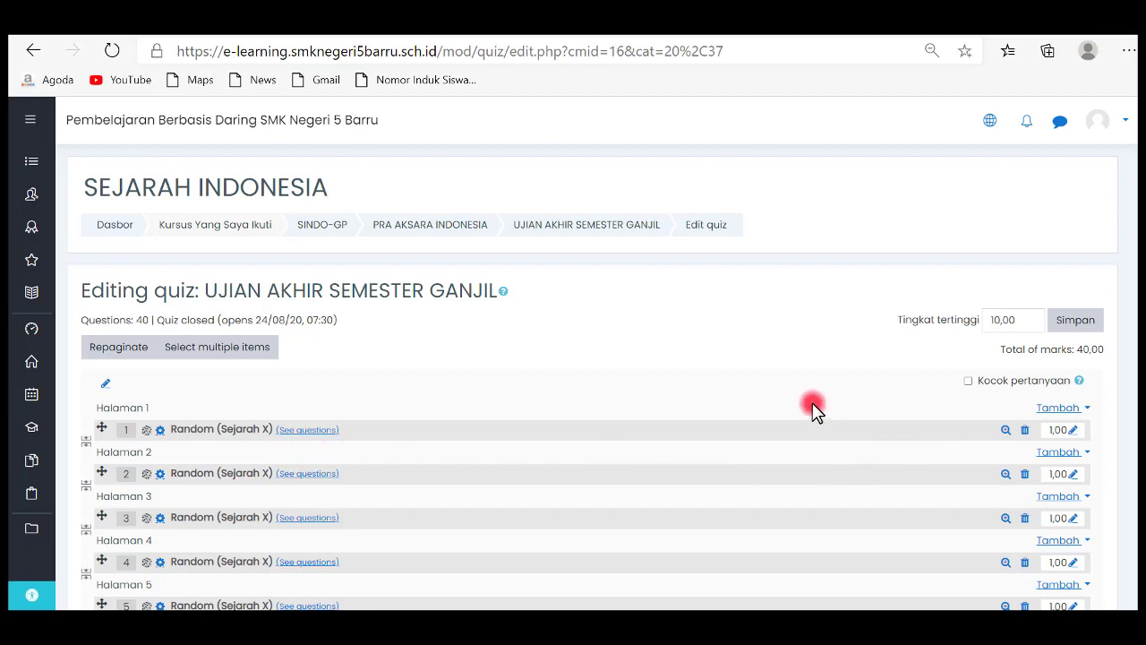
{"action": "left_click", "coordinate": [967, 382]}
{"action": "left_click", "coordinate": [999, 320]}
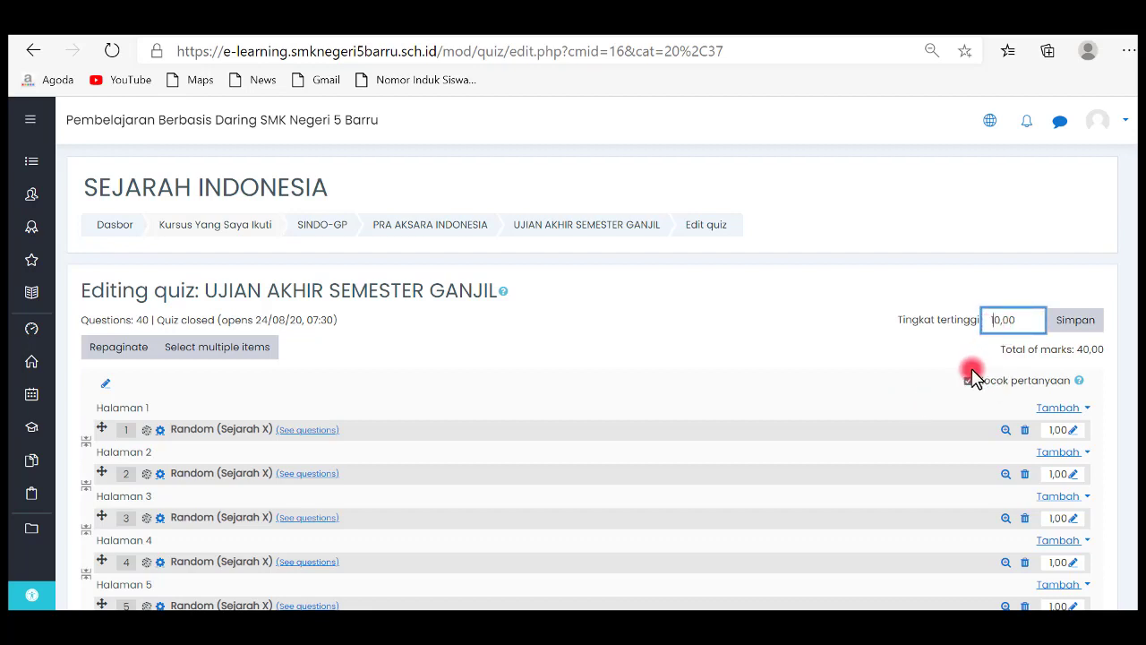
{"action": "type", "text": "0"}
{"action": "left_click", "coordinate": [1079, 324]}
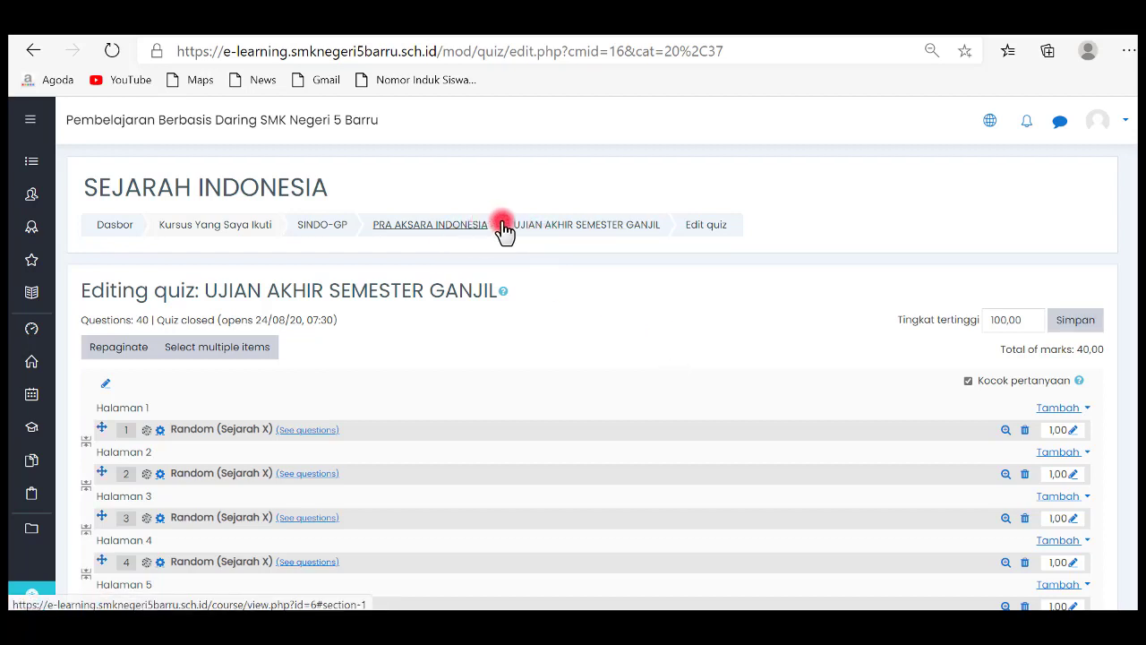
Return to the PRA AKSARA INDONESIA course section and open the settings of the UJIAN AKHIR SEMESTER GANJIL quiz
{"action": "left_click", "coordinate": [446, 225]}
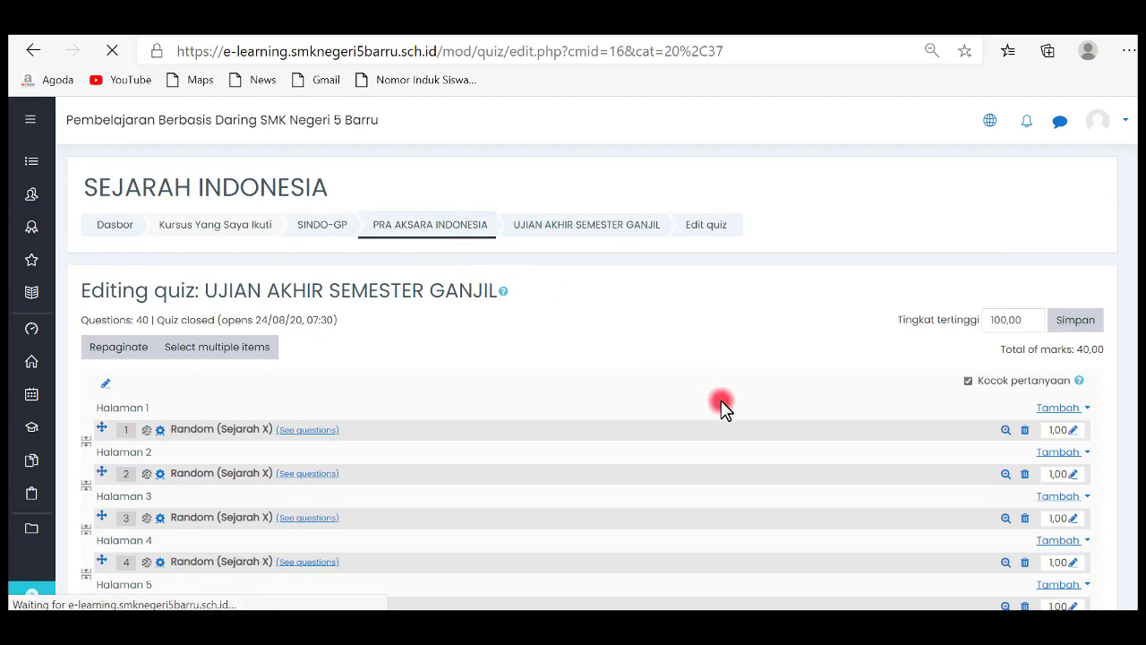
{"action": "scroll", "coordinate": [721, 402], "scroll_direction": "down", "scroll_amount": 4}
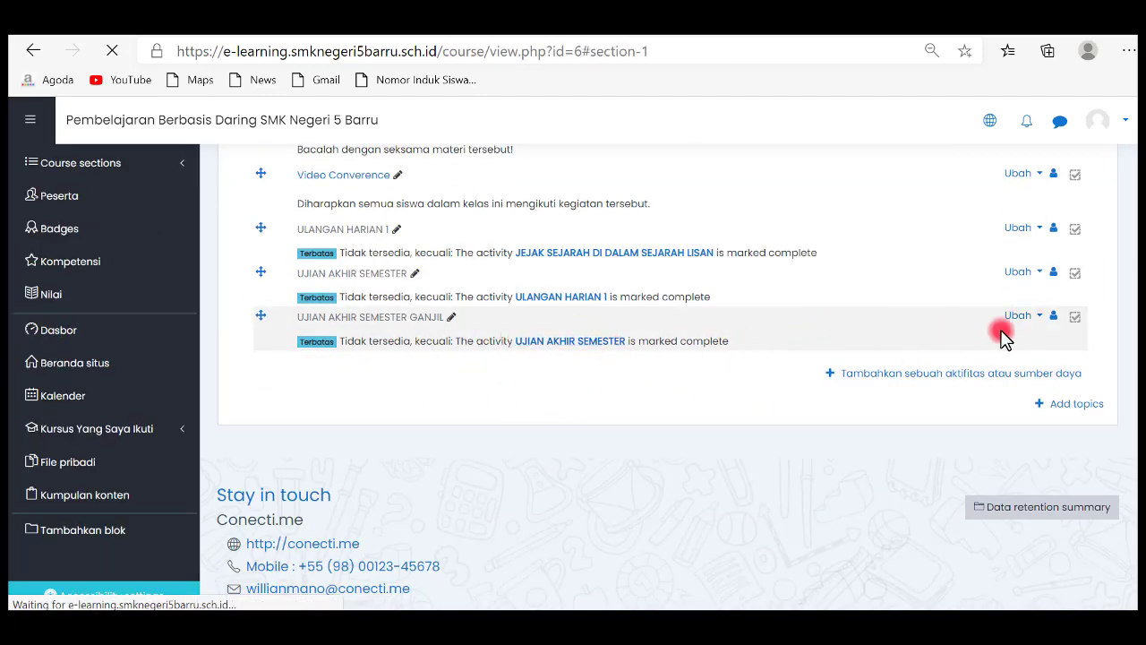
{"action": "left_click", "coordinate": [1043, 317]}
{"action": "left_click", "coordinate": [976, 304]}
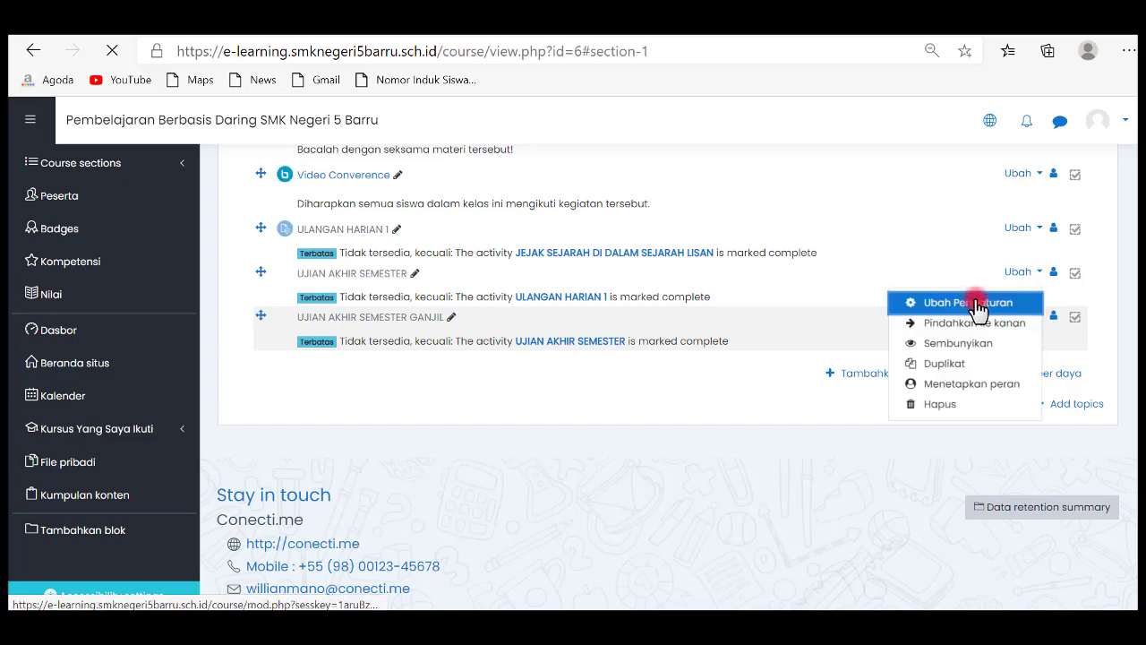
{"action": "scroll", "coordinate": [425, 439], "scroll_direction": "down", "scroll_amount": 5}
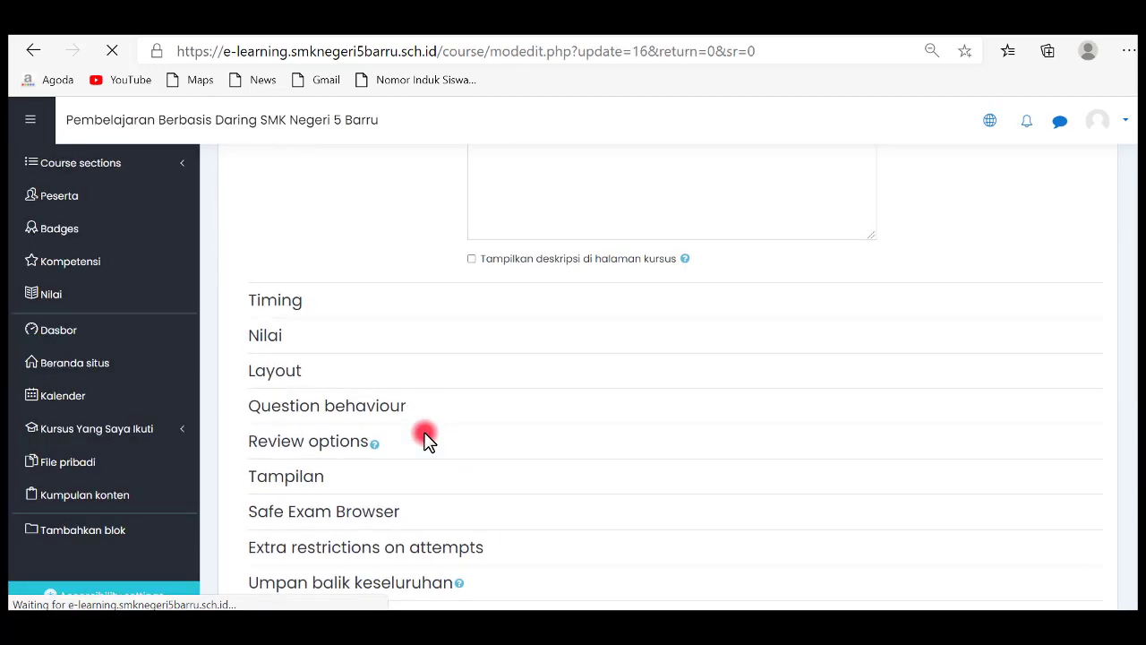
{"action": "scroll", "coordinate": [329, 381], "scroll_direction": "up", "scroll_amount": 2}
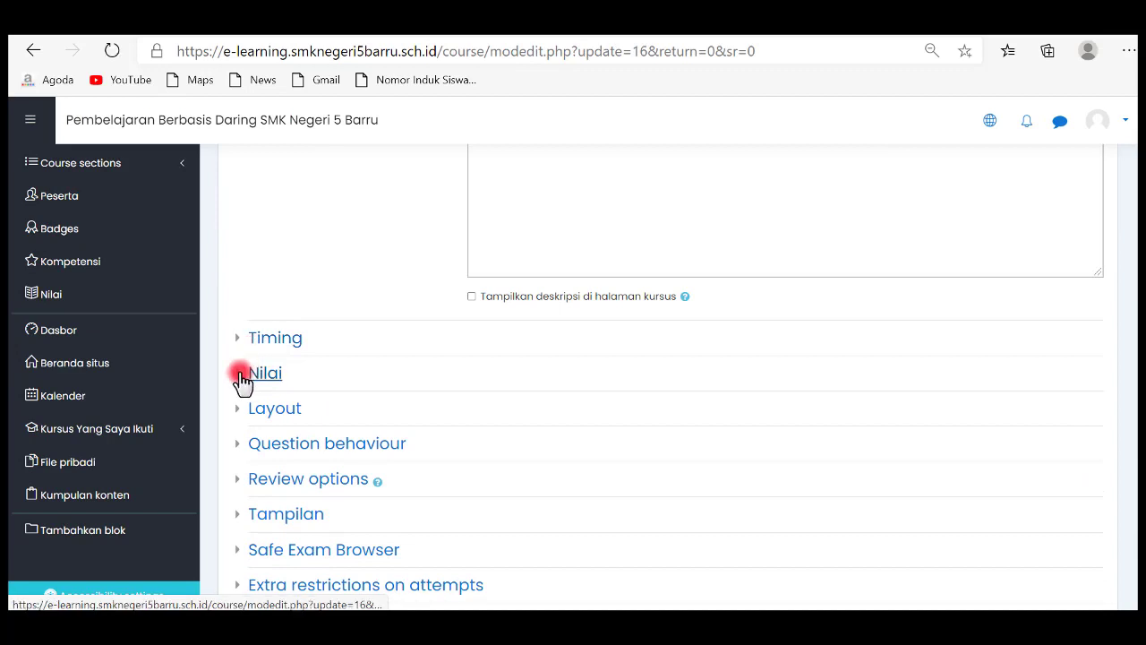
Set the quiz's passing grade (Nilai untuk lulus) to 70,00, then save the settings and display the quiz
{"action": "left_click", "coordinate": [243, 376]}
{"action": "scroll", "coordinate": [355, 459], "scroll_direction": "down", "scroll_amount": 1}
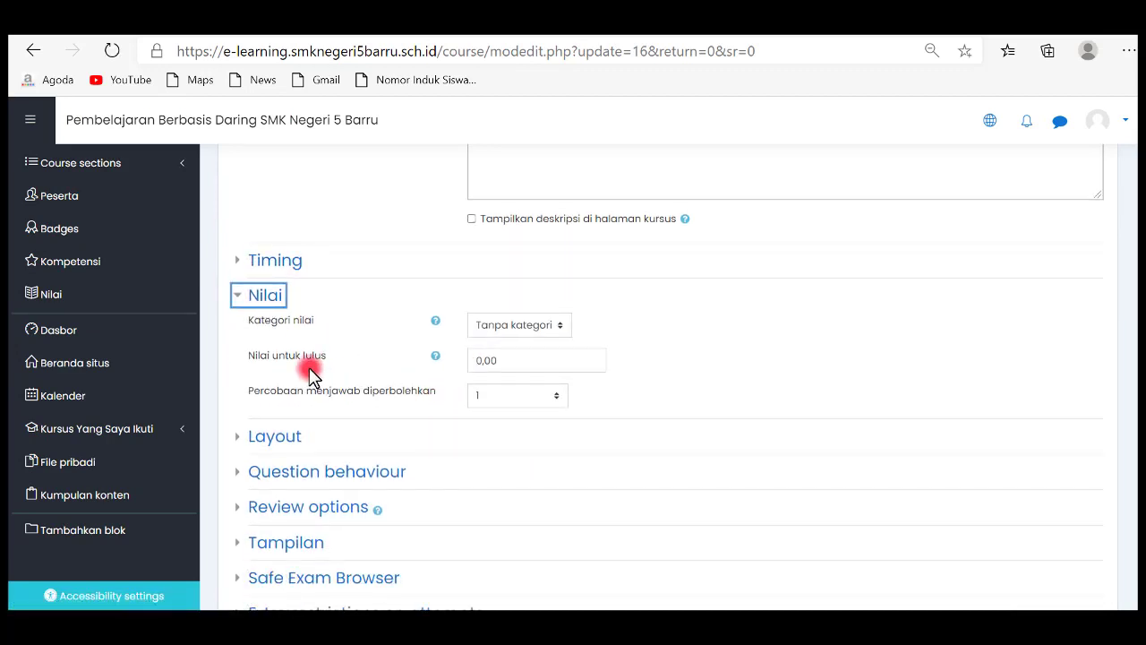
{"action": "left_click", "coordinate": [475, 360]}
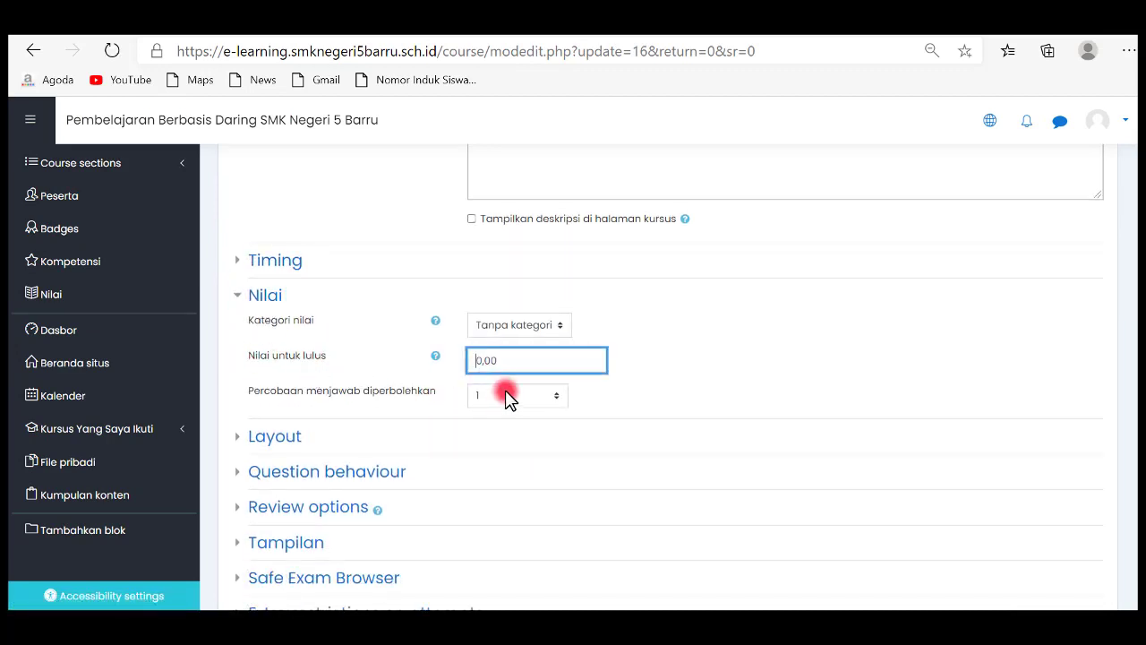
{"action": "type", "text": "7"}
{"action": "scroll", "coordinate": [784, 332], "scroll_direction": "down", "scroll_amount": 1}
{"action": "scroll", "coordinate": [785, 332], "scroll_direction": "down", "scroll_amount": 5}
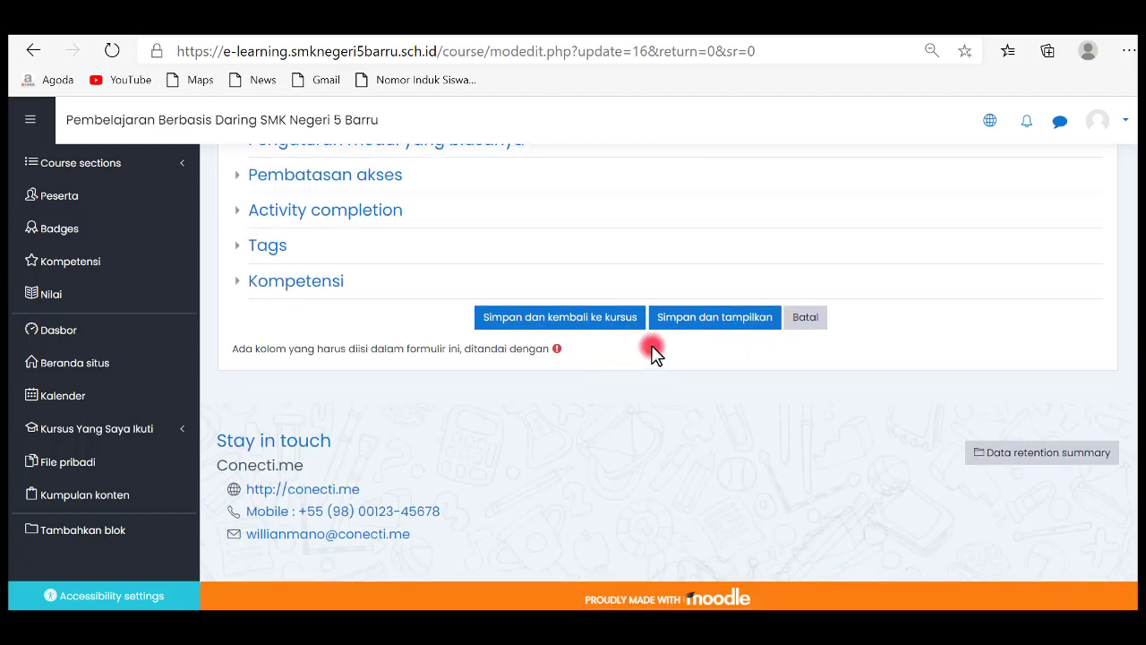
{"action": "left_click", "coordinate": [707, 324]}
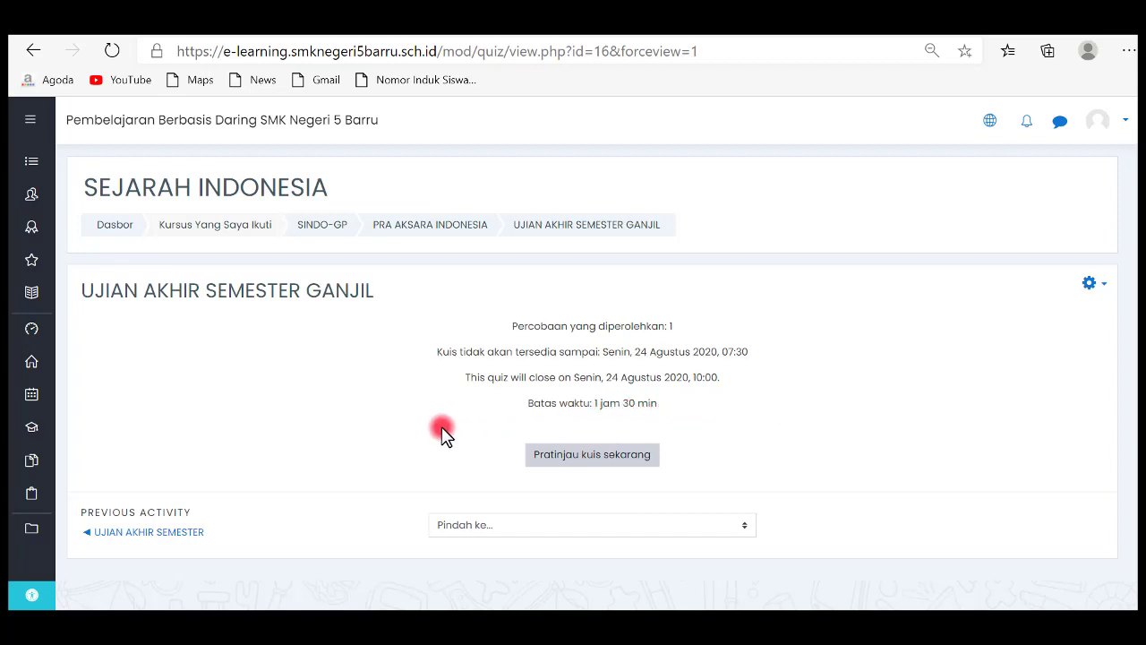
Start a timed preview attempt of the quiz and answer question 1 with "tepi aliran sungai"
{"action": "left_click", "coordinate": [599, 457]}
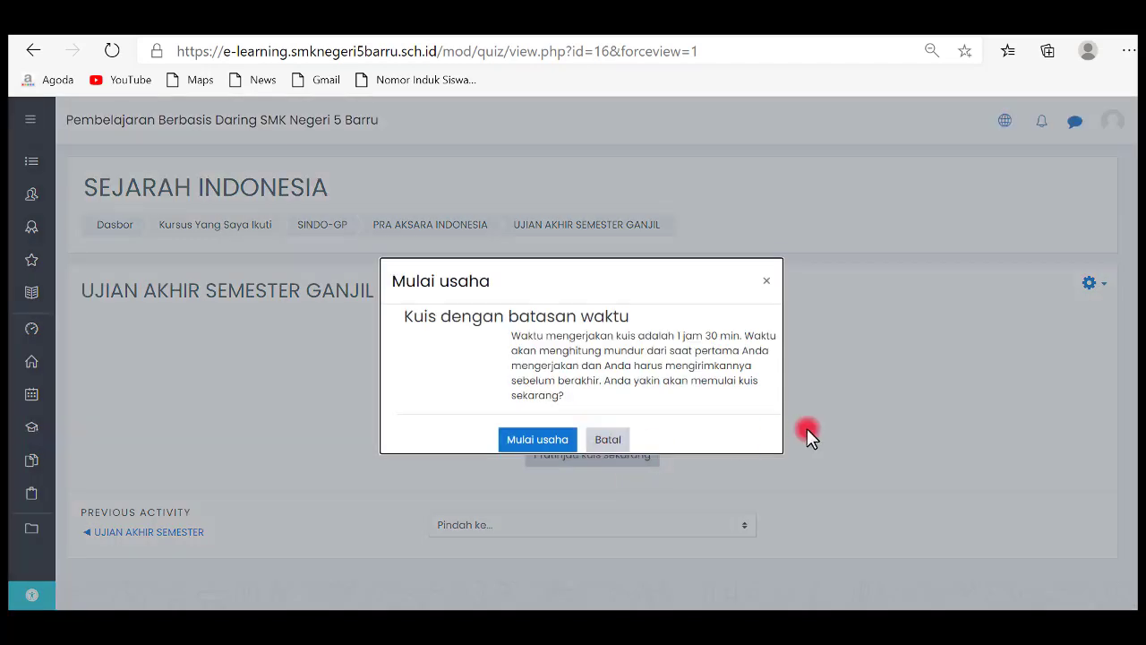
{"action": "left_click", "coordinate": [542, 439]}
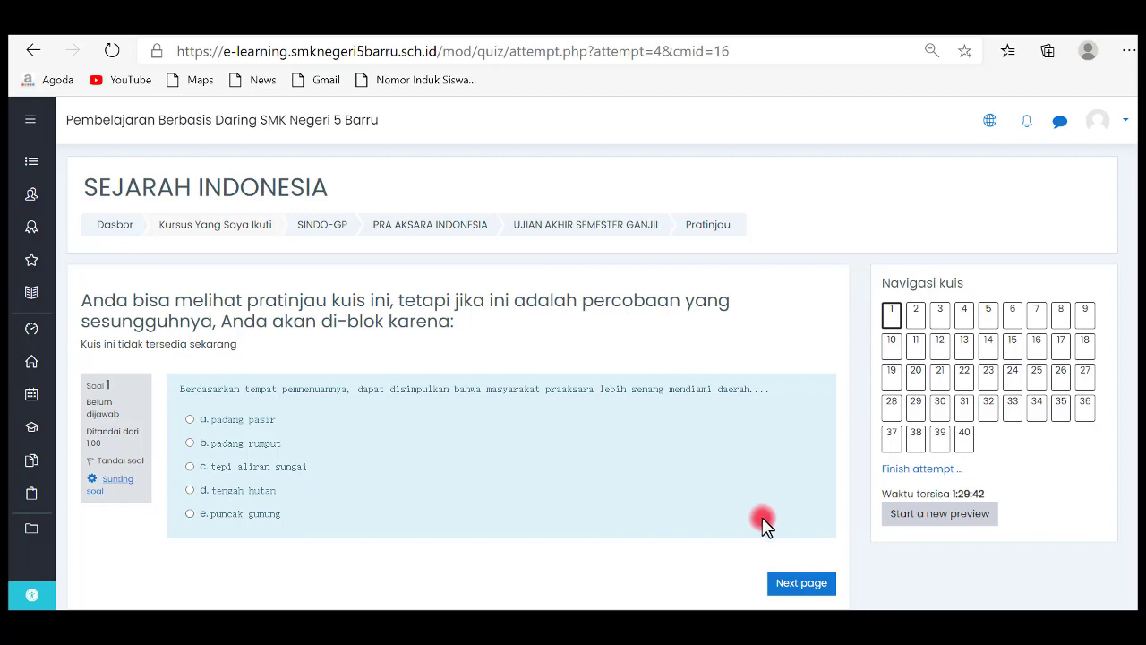
{"action": "scroll", "coordinate": [404, 475], "scroll_direction": "down", "scroll_amount": 1}
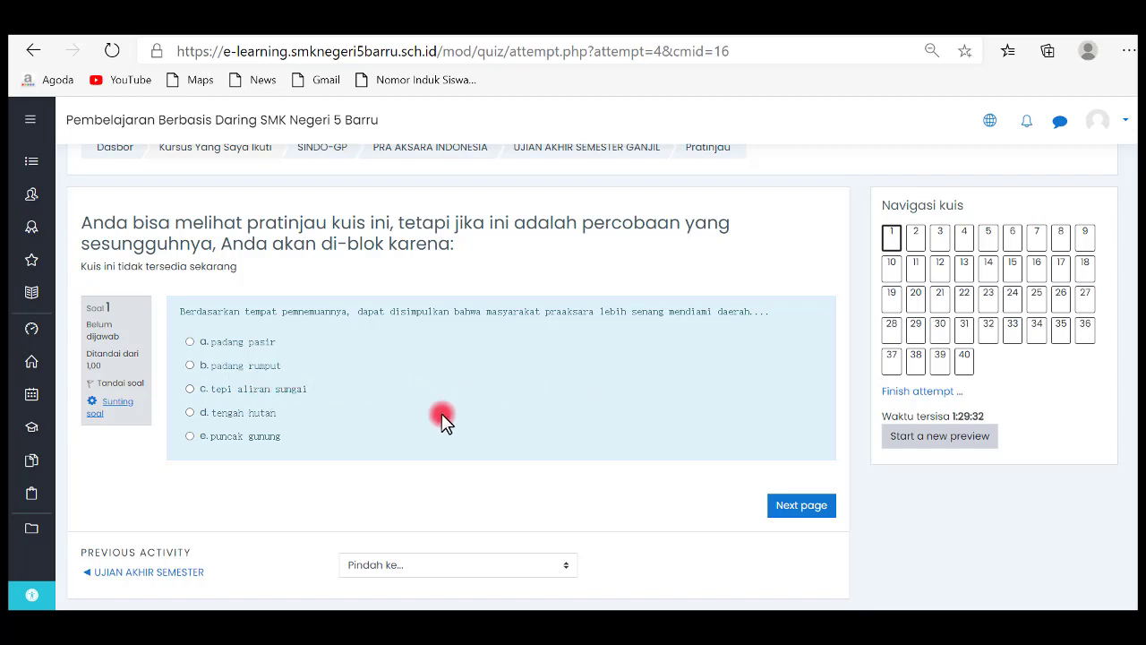
{"action": "left_click", "coordinate": [267, 389]}
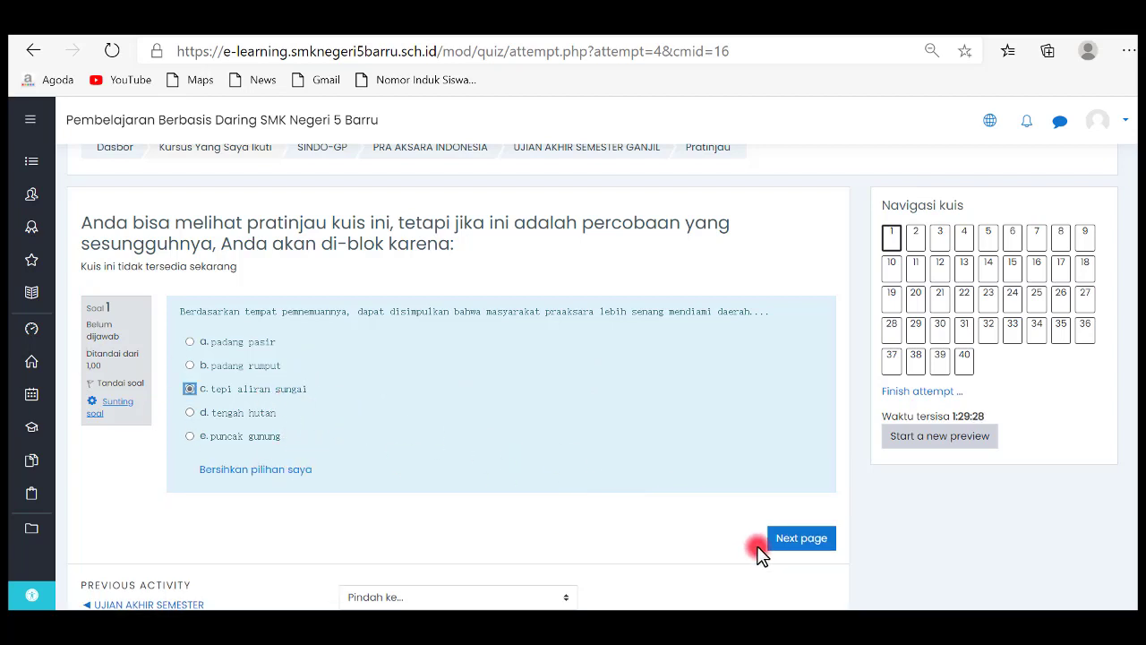
{"action": "left_click", "coordinate": [799, 538]}
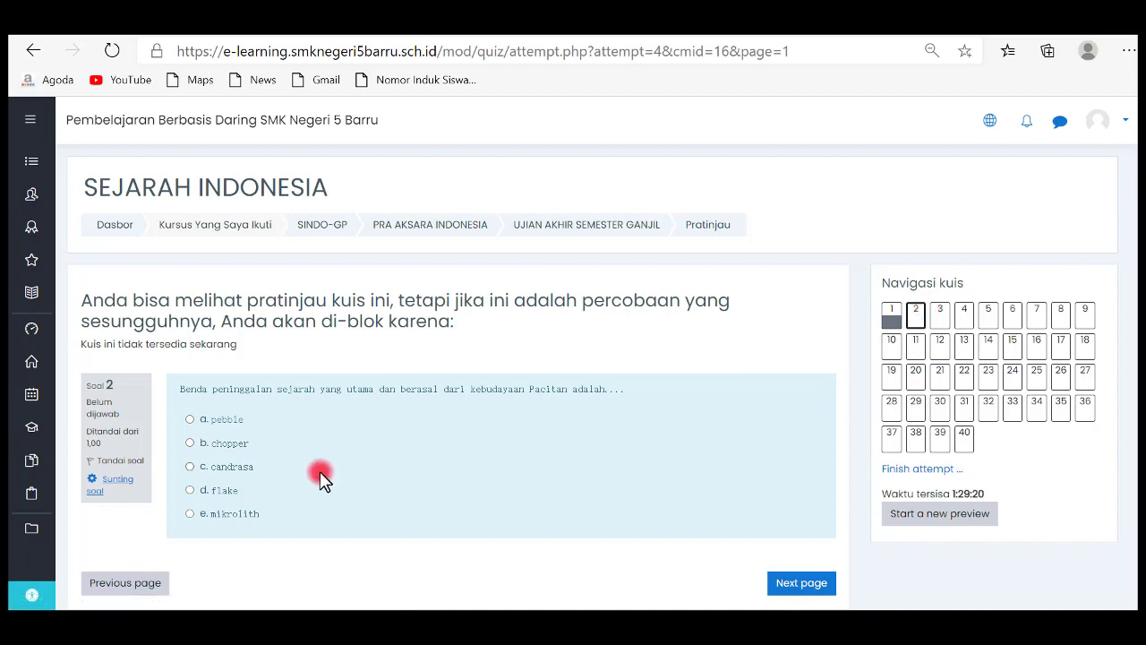
Flag question 2 of the preview attempt without answering it and continue to question 3
{"action": "left_click", "coordinate": [119, 461]}
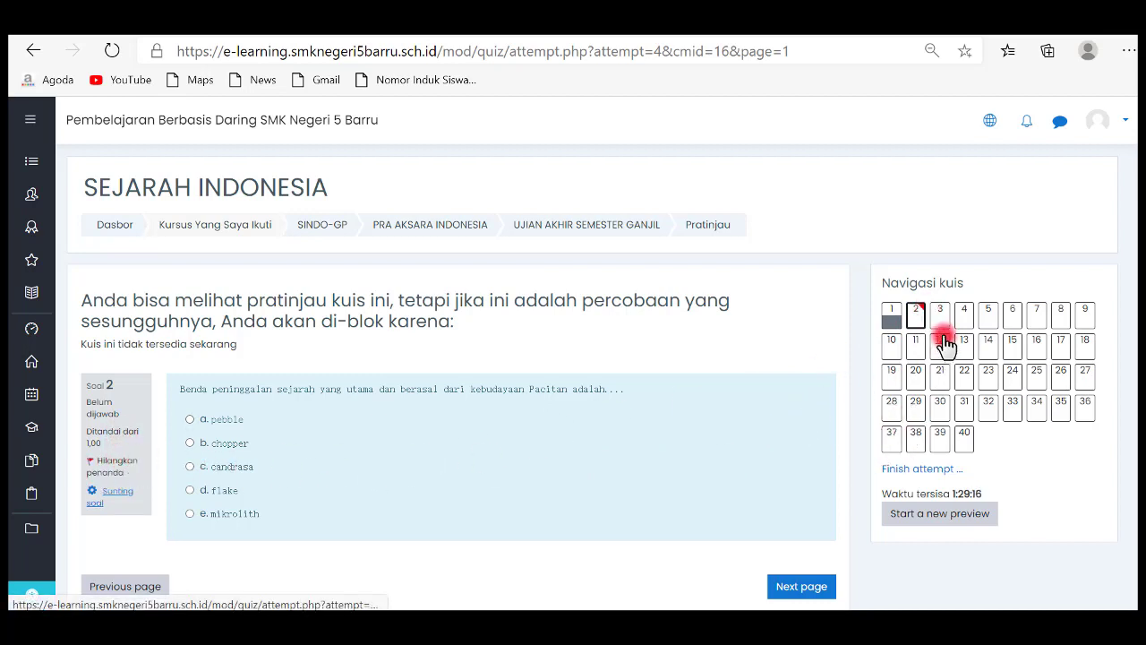
{"action": "left_click", "coordinate": [804, 587]}
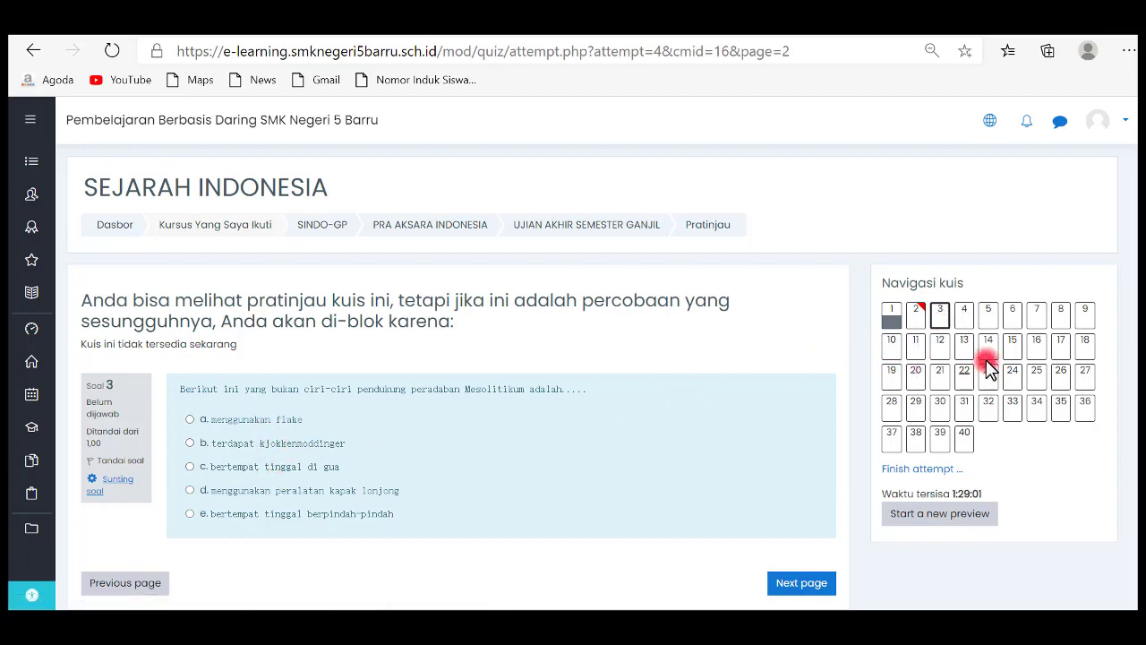
{"action": "scroll", "coordinate": [1007, 361], "scroll_direction": "down", "scroll_amount": 1}
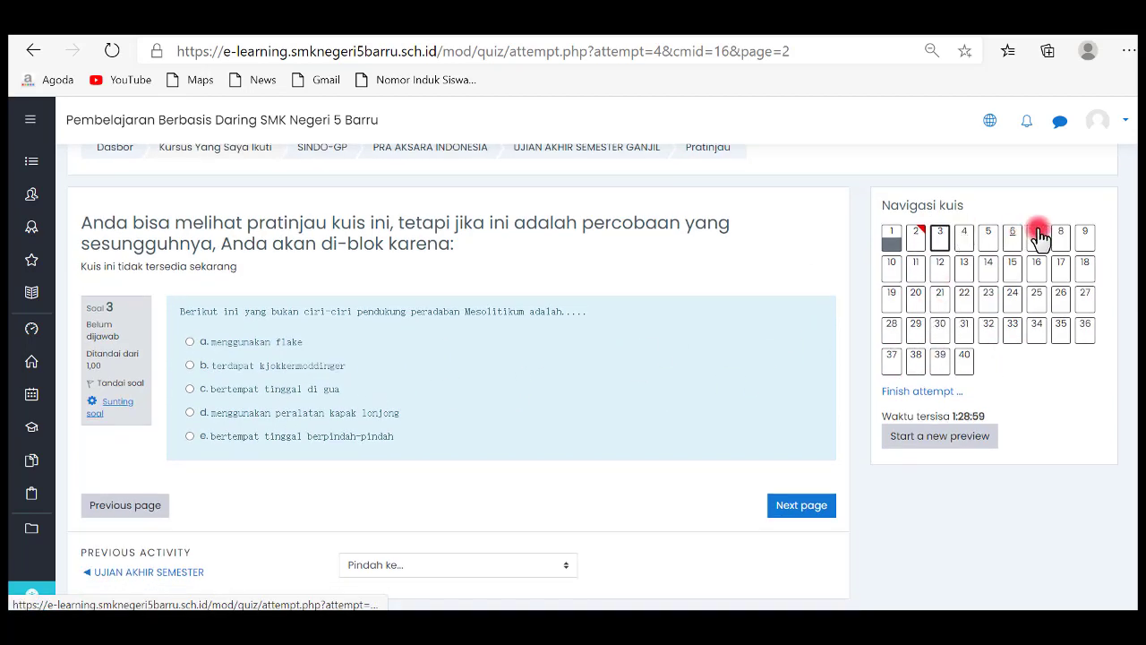
Answer question 25 with "Lukisan dinding gua" and question 40 with "gua-gua tempat tinggal"
{"action": "left_click", "coordinate": [1036, 293]}
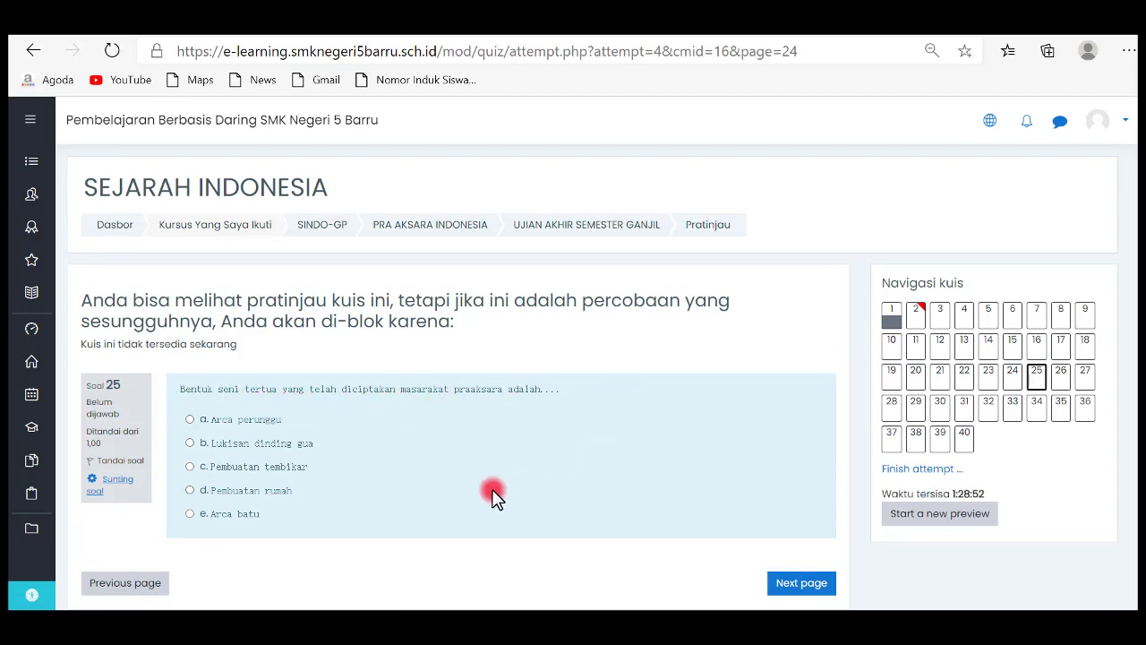
{"action": "left_click", "coordinate": [260, 452]}
{"action": "scroll", "coordinate": [630, 472], "scroll_direction": "down", "scroll_amount": 1}
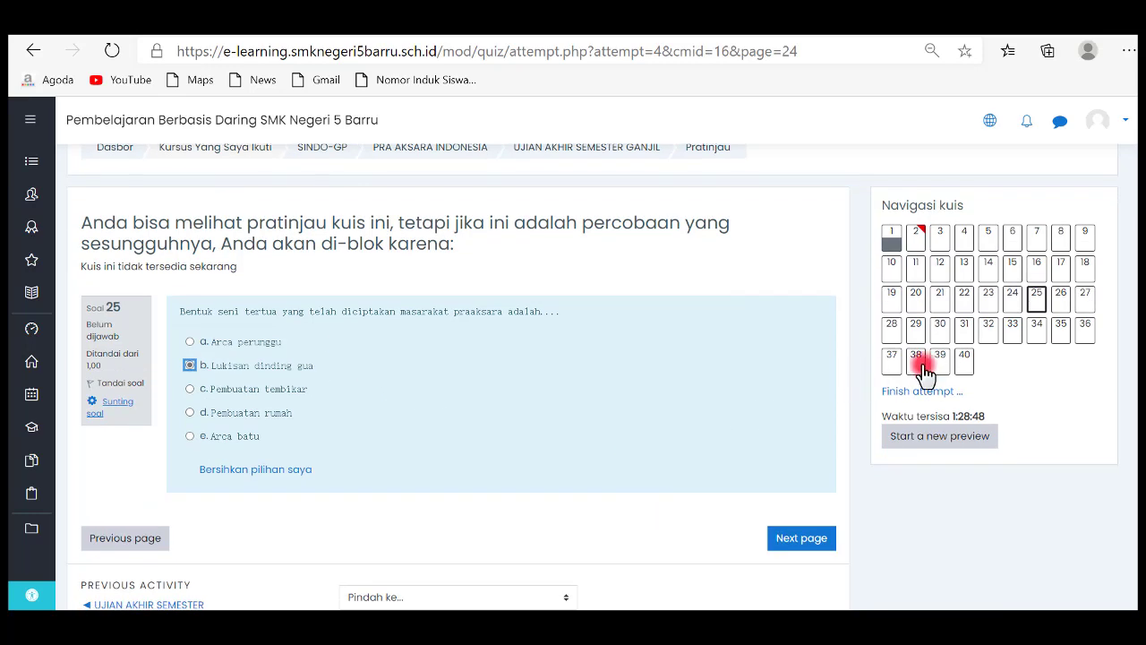
{"action": "left_click", "coordinate": [965, 367]}
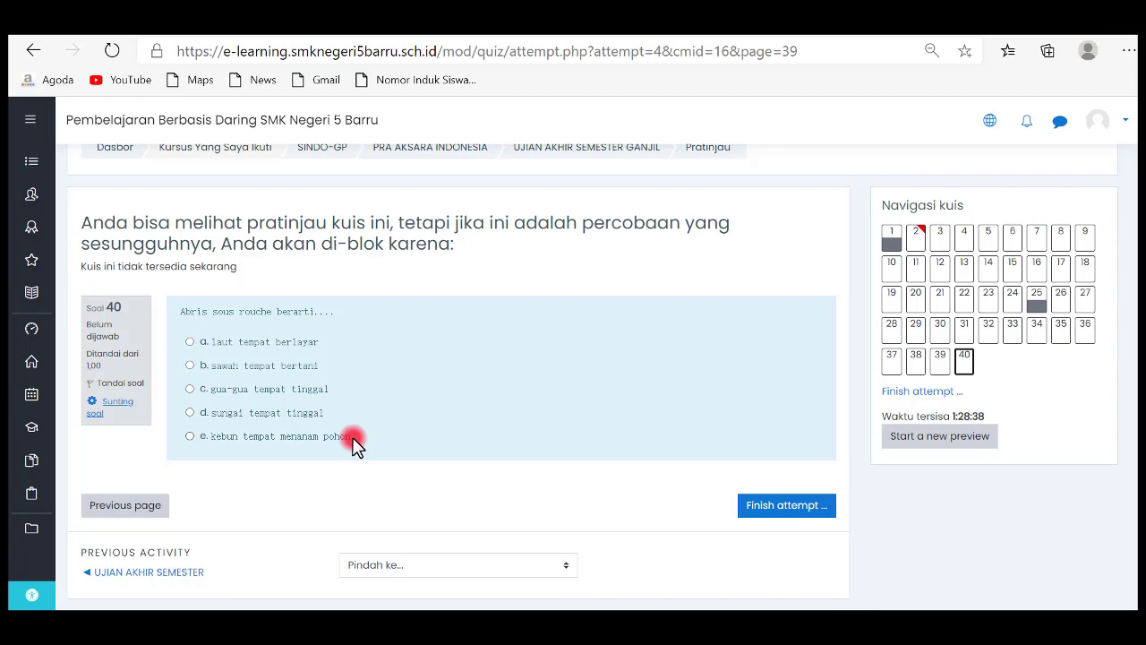
{"action": "left_click", "coordinate": [313, 393]}
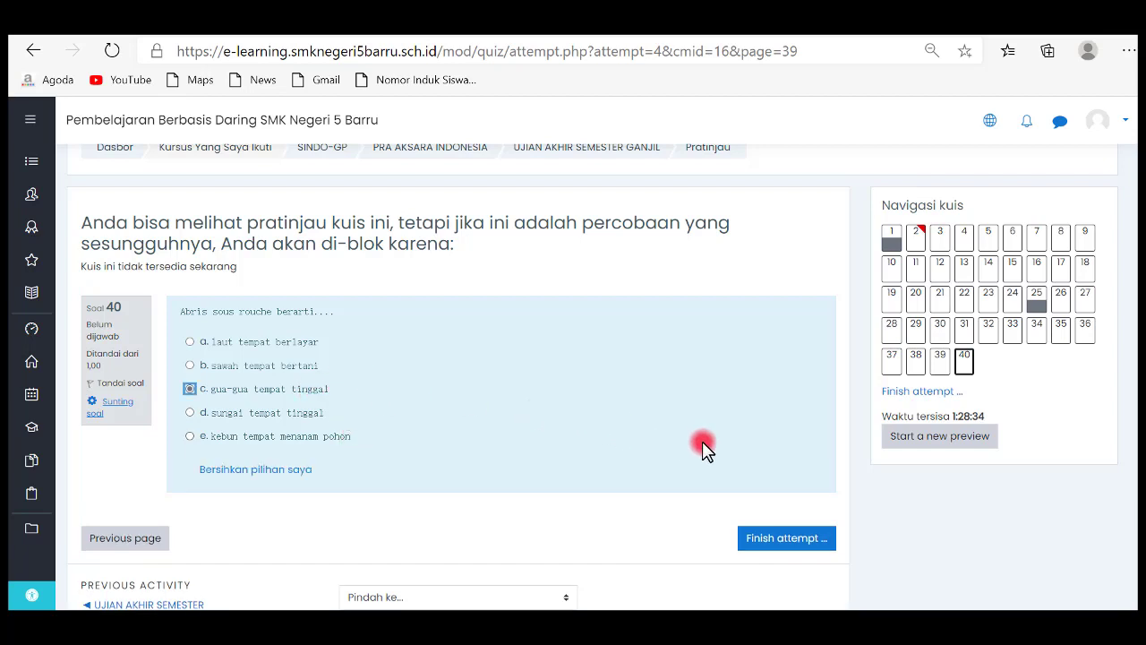
Finish the preview attempt and examine the attempt summary for answered, unanswered and flagged questions
{"action": "scroll", "coordinate": [707, 448], "scroll_direction": "down", "scroll_amount": 1}
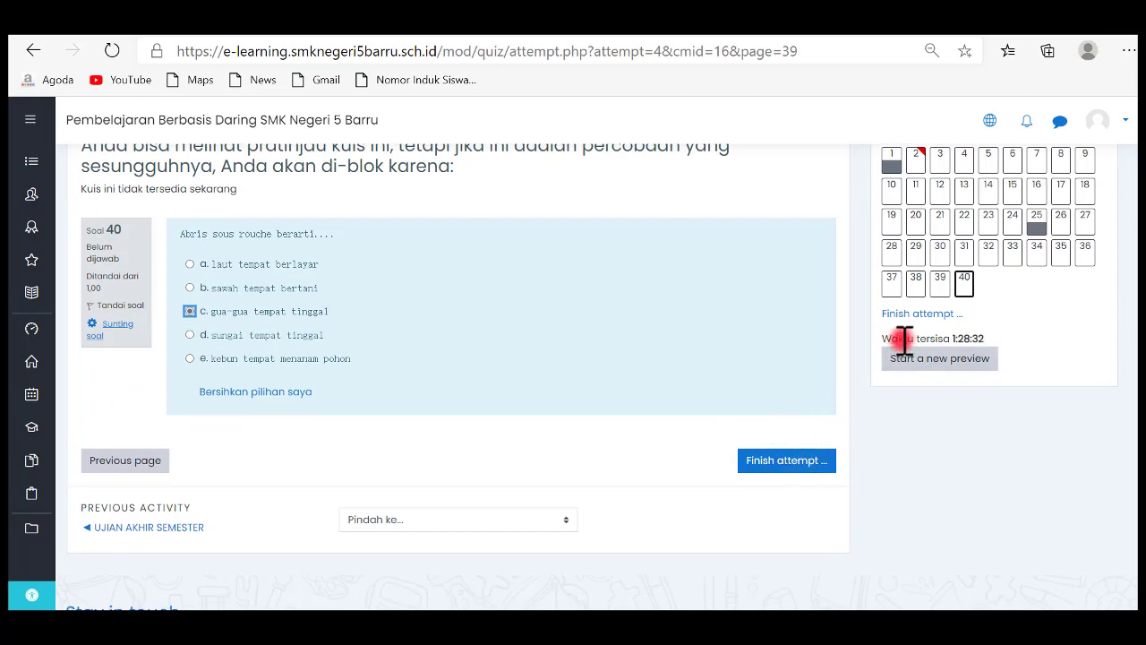
{"action": "left_click", "coordinate": [797, 472]}
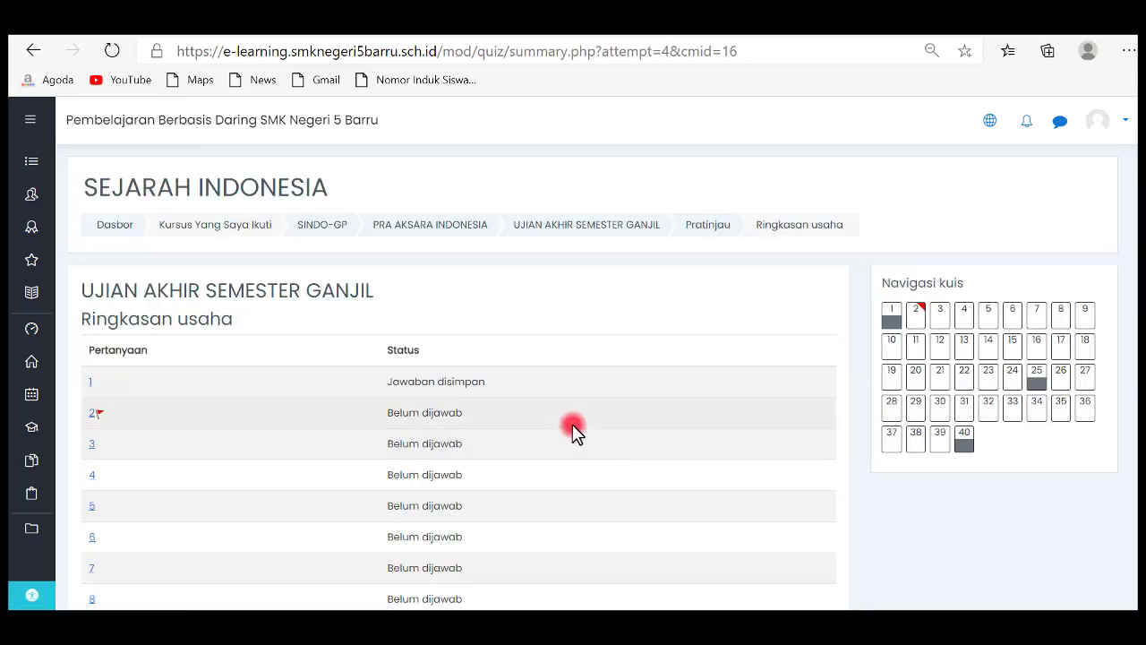
{"action": "scroll", "coordinate": [564, 430], "scroll_direction": "down", "scroll_amount": 1}
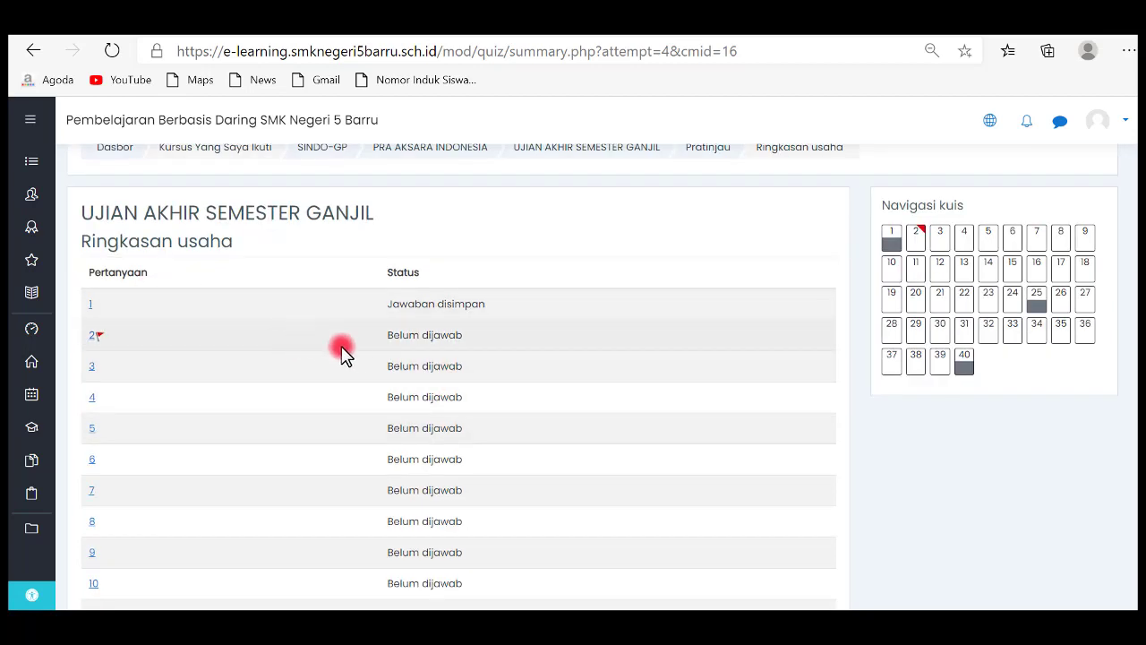
{"action": "scroll", "coordinate": [358, 356], "scroll_direction": "down", "scroll_amount": 1}
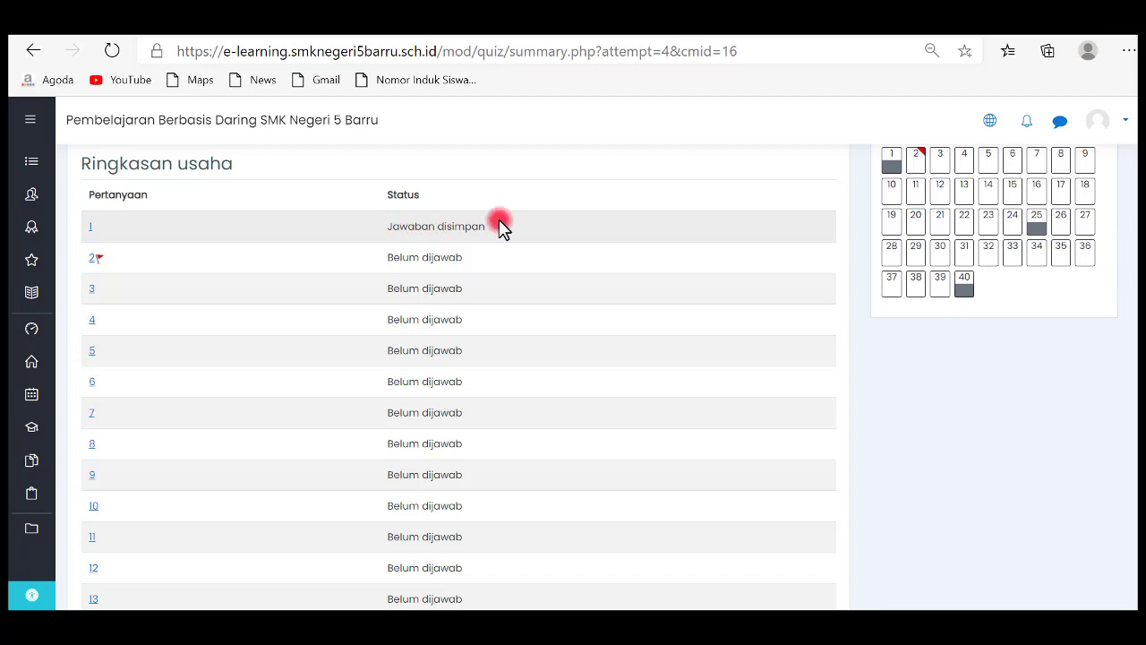
{"action": "scroll", "coordinate": [532, 282], "scroll_direction": "down", "scroll_amount": 1}
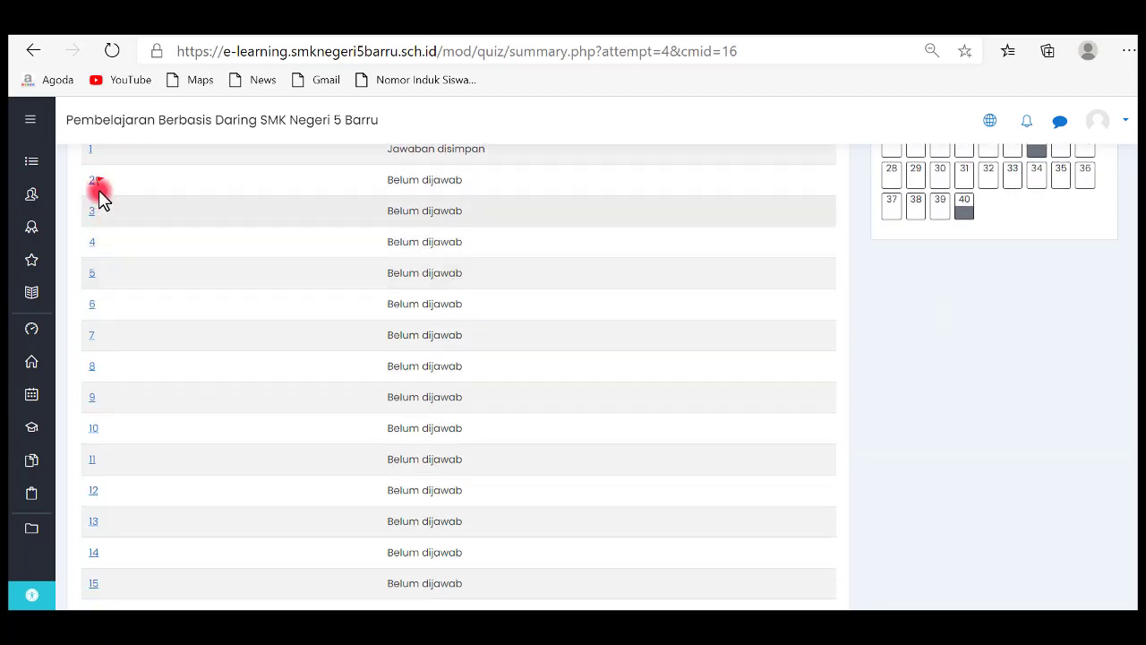
{"action": "scroll", "coordinate": [537, 317], "scroll_direction": "down", "scroll_amount": 4}
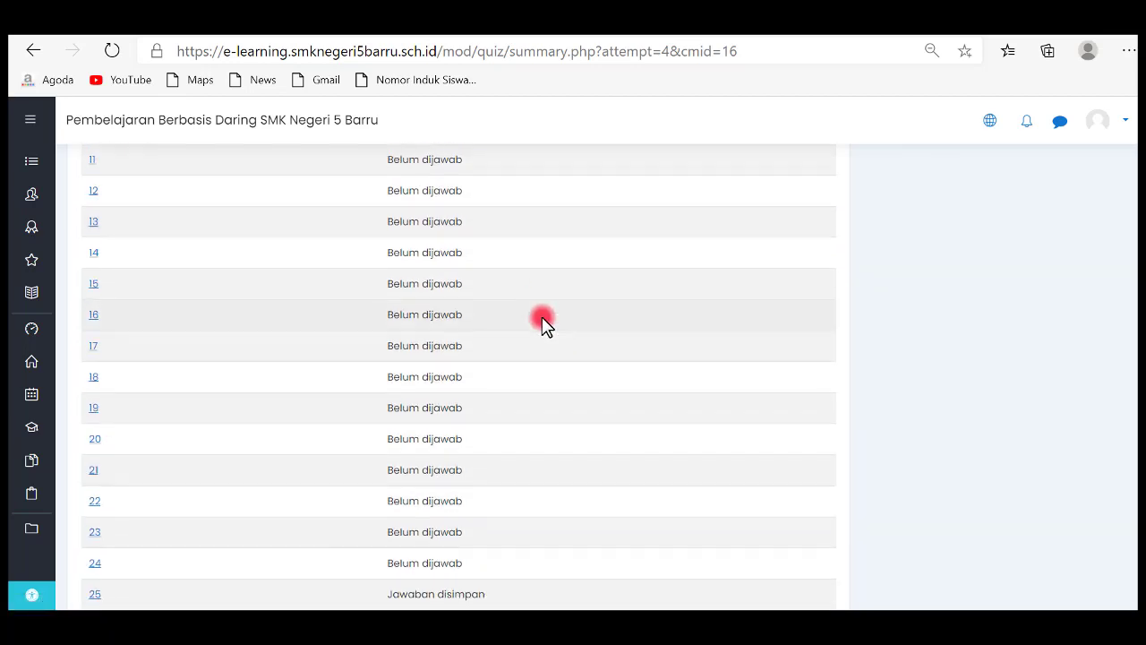
{"action": "scroll", "coordinate": [419, 242], "scroll_direction": "down", "scroll_amount": 4}
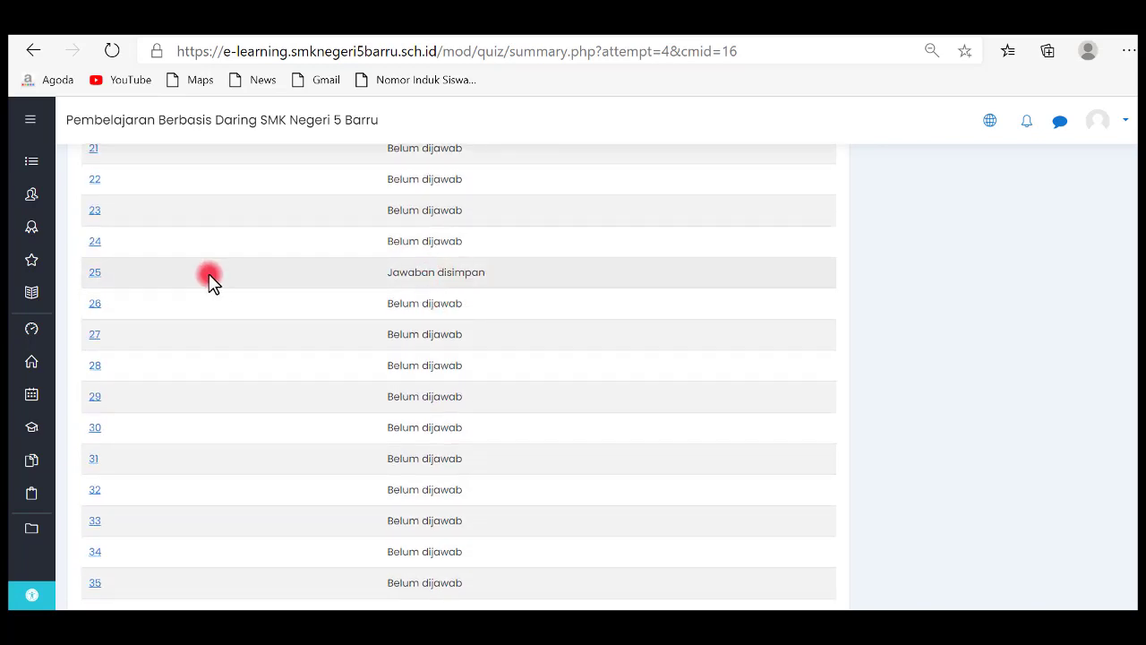
{"action": "scroll", "coordinate": [486, 273], "scroll_direction": "down", "scroll_amount": 4}
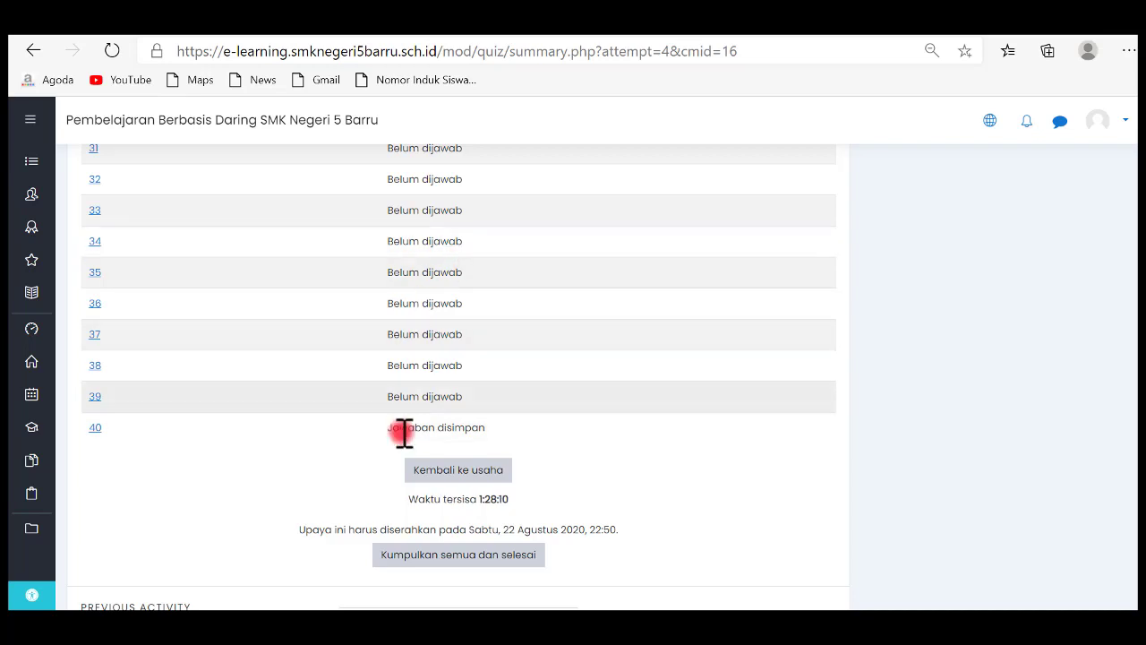
Return from the attempt summary to question 40 and reopen the summary
{"action": "left_click", "coordinate": [473, 470]}
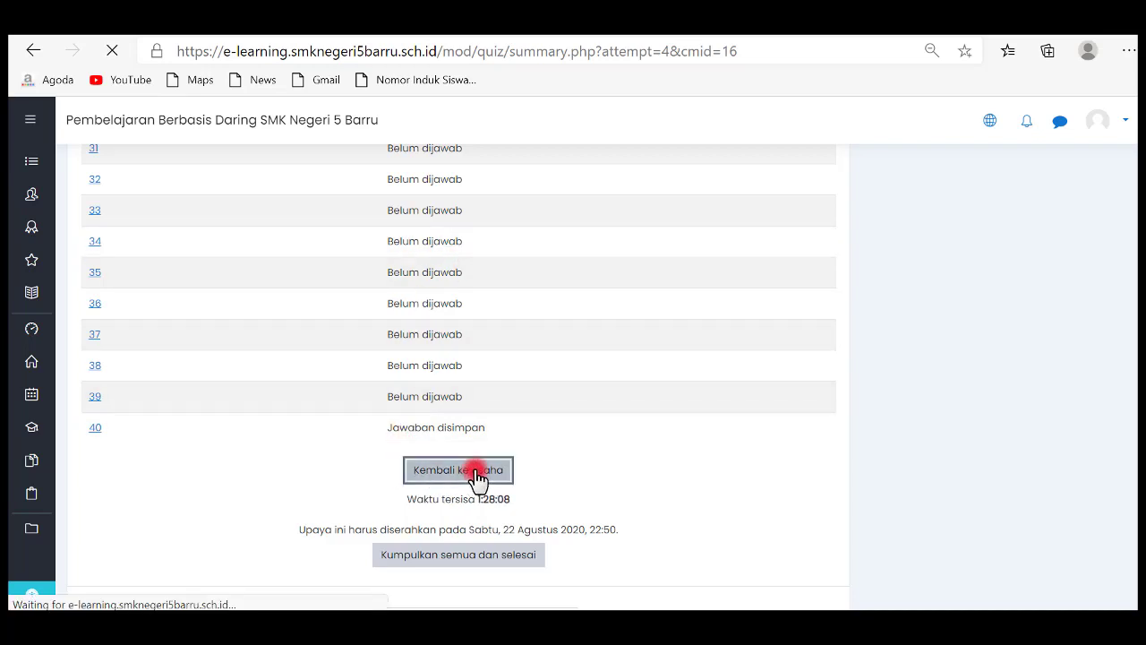
{"action": "scroll", "coordinate": [639, 448], "scroll_direction": "down", "scroll_amount": 1}
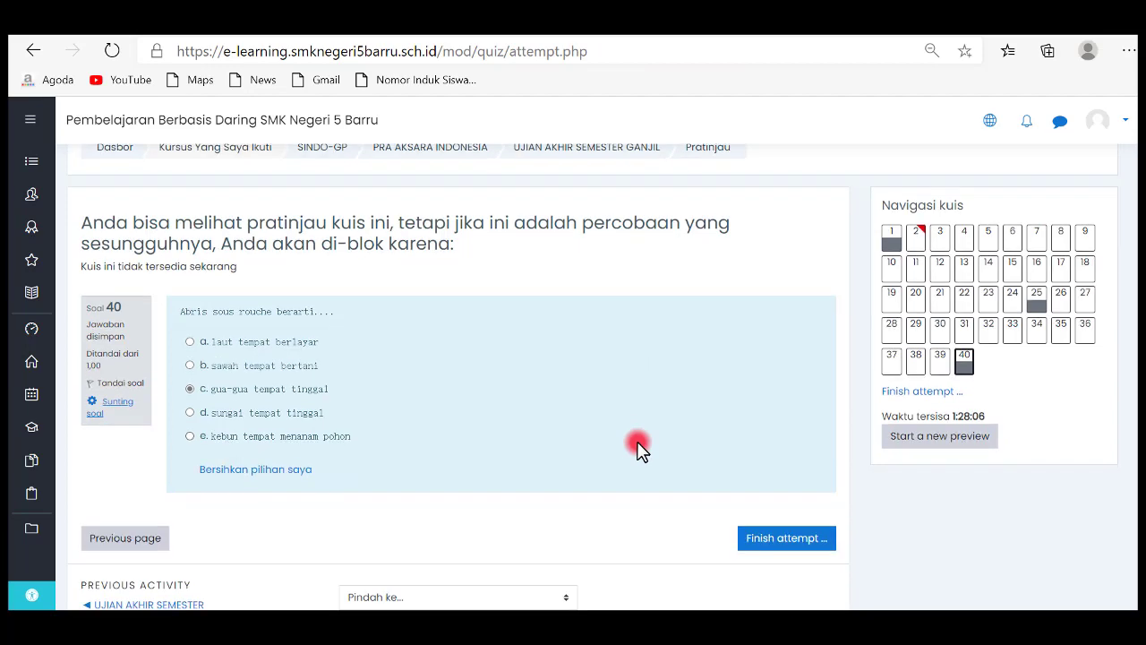
{"action": "left_click", "coordinate": [924, 399]}
Submit all answers, finish the preview attempt and confirm the final submission
{"action": "scroll", "coordinate": [519, 435], "scroll_direction": "down", "scroll_amount": 3}
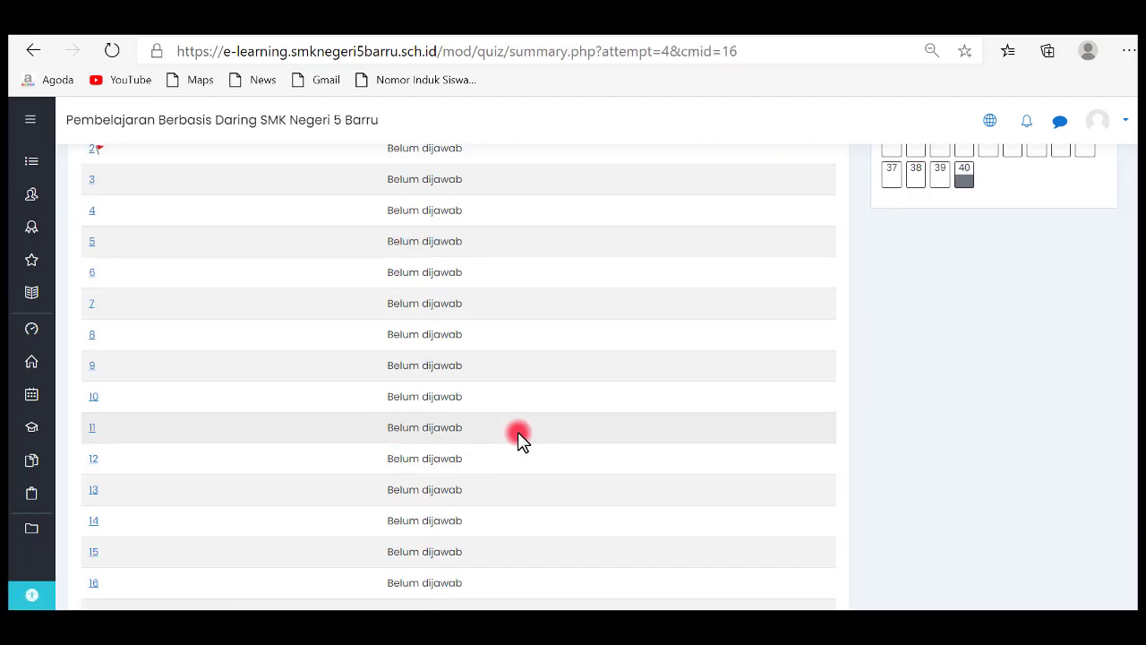
{"action": "scroll", "coordinate": [518, 432], "scroll_direction": "down", "scroll_amount": 13}
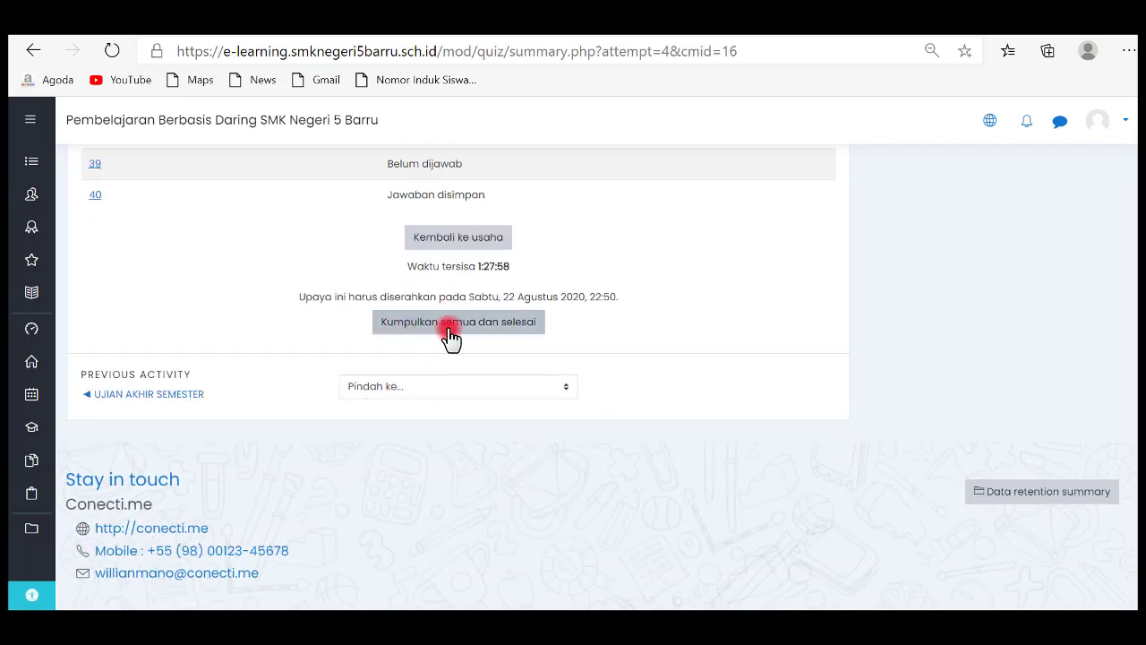
{"action": "left_click", "coordinate": [492, 331]}
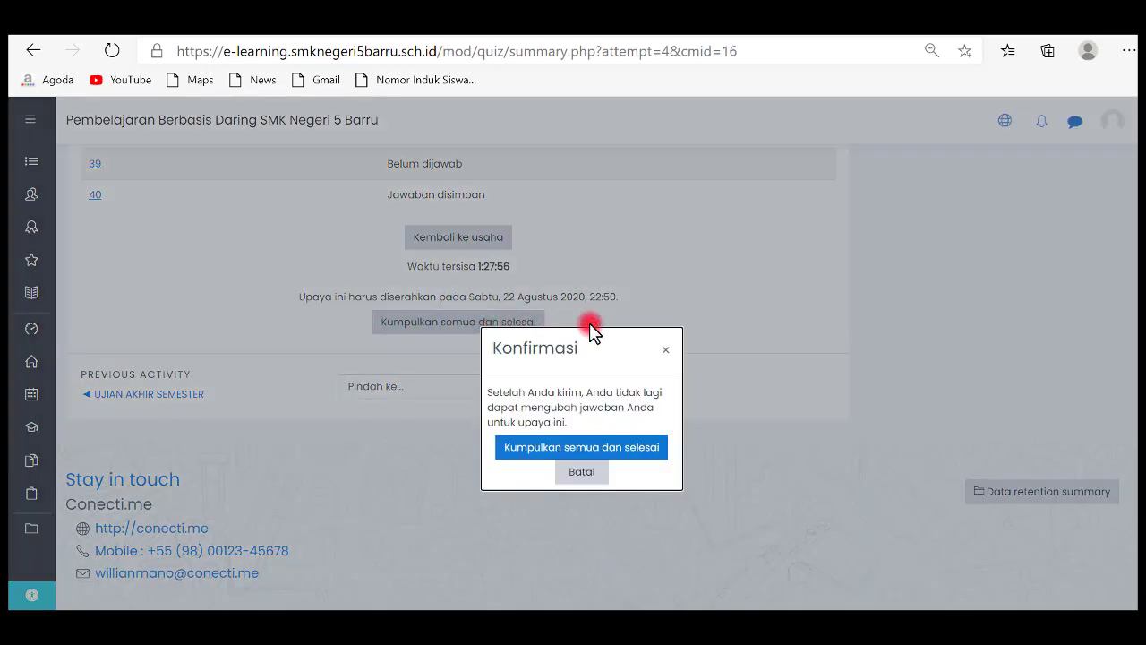
{"action": "left_click", "coordinate": [630, 448]}
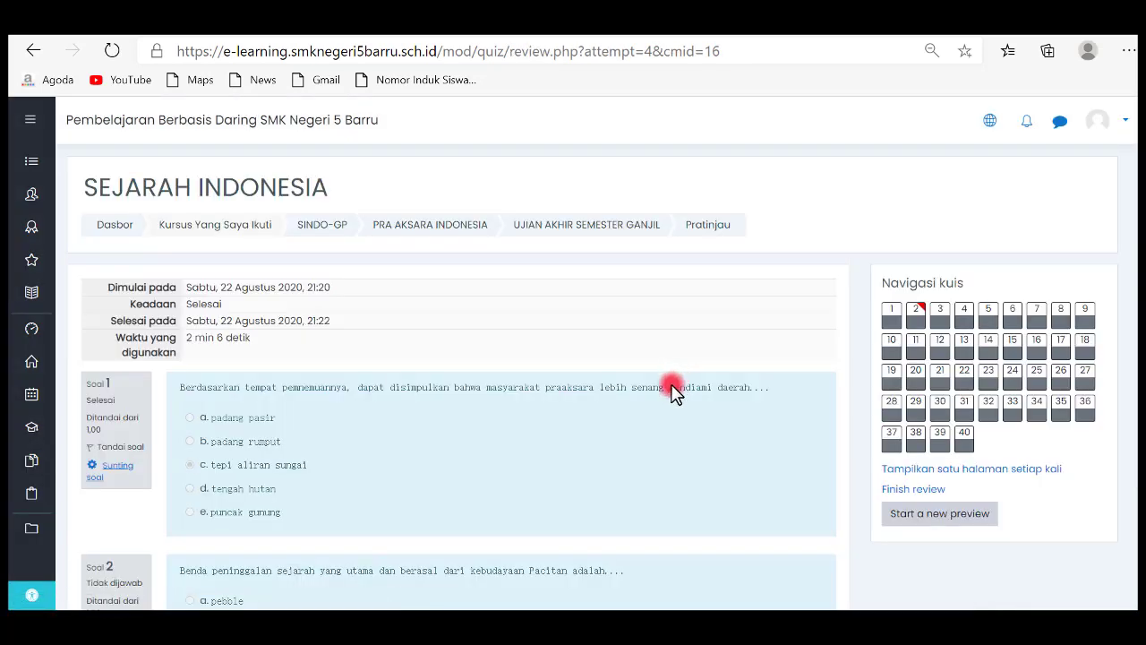
Examine the submitted preview attempt's review, including its start, completion and duration details, the recorded answers and the unanswered questions
{"action": "scroll", "coordinate": [583, 348], "scroll_direction": "down", "scroll_amount": 2}
{"action": "scroll", "coordinate": [506, 306], "scroll_direction": "down", "scroll_amount": 12}
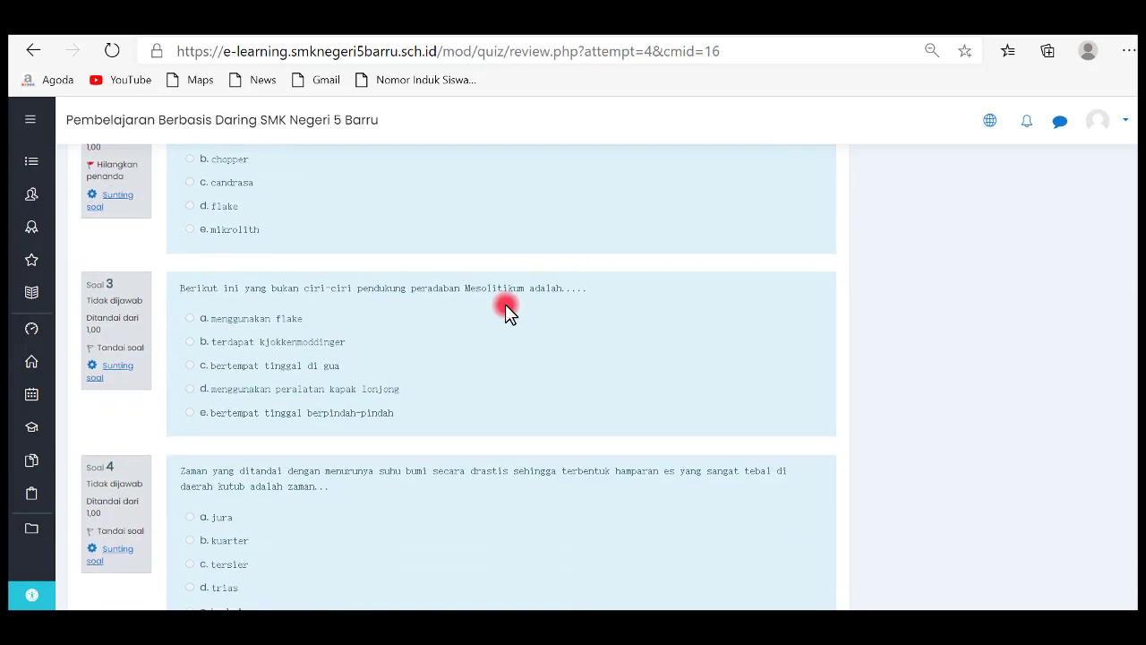
{"action": "scroll", "coordinate": [505, 309], "scroll_direction": "down", "scroll_amount": 20}
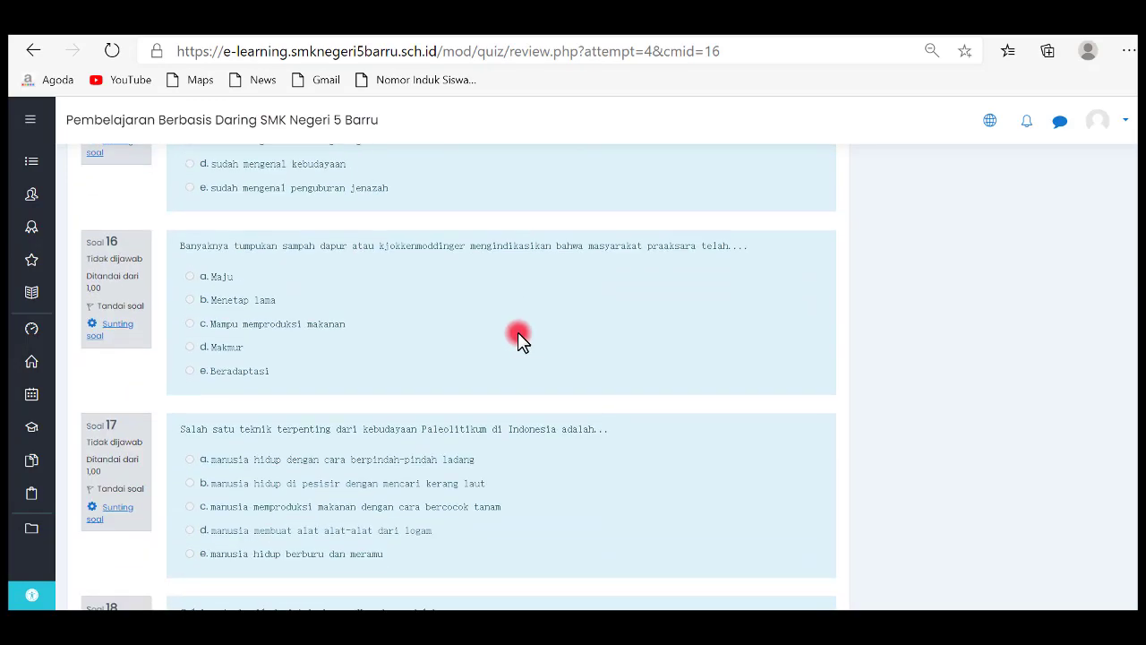
{"action": "scroll", "coordinate": [517, 331], "scroll_direction": "down", "scroll_amount": 9}
{"action": "scroll", "coordinate": [519, 336], "scroll_direction": "up", "scroll_amount": 5}
{"action": "scroll", "coordinate": [519, 336], "scroll_direction": "up", "scroll_amount": 20}
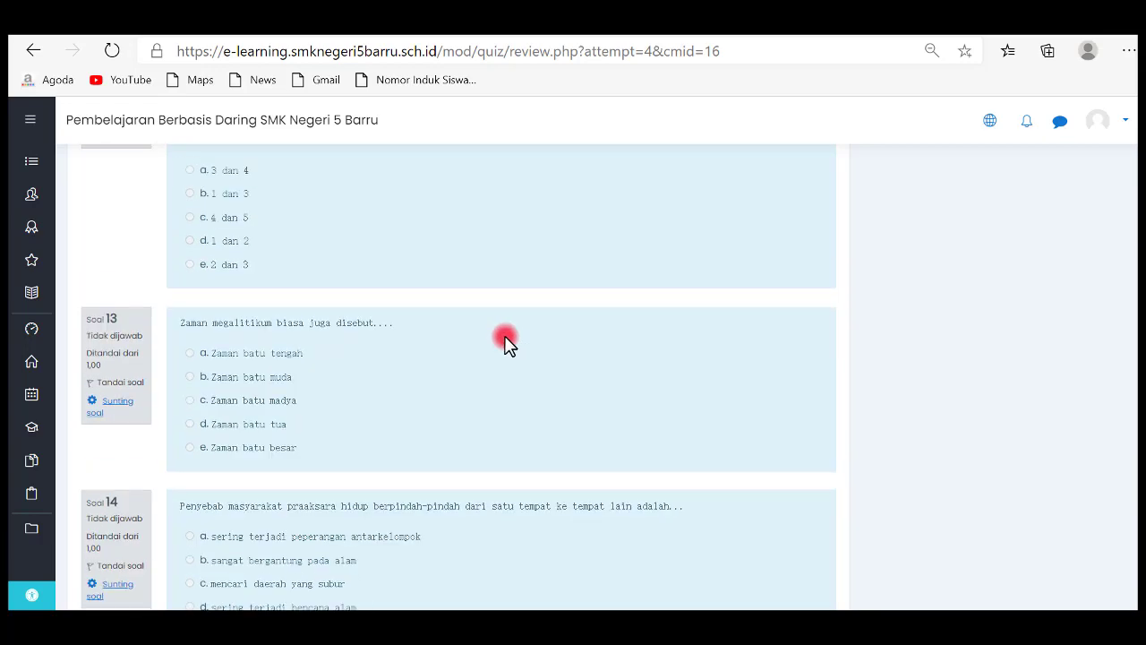
{"action": "scroll", "coordinate": [504, 335], "scroll_direction": "up", "scroll_amount": 4}
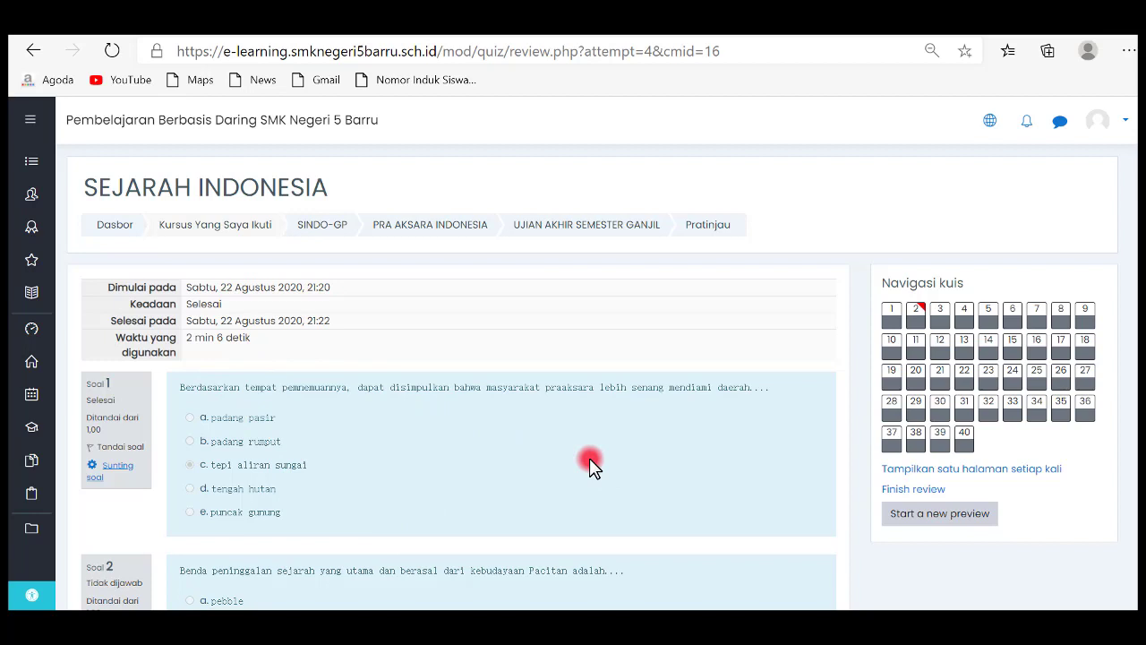
{"action": "scroll", "coordinate": [340, 346], "scroll_direction": "down", "scroll_amount": 1}
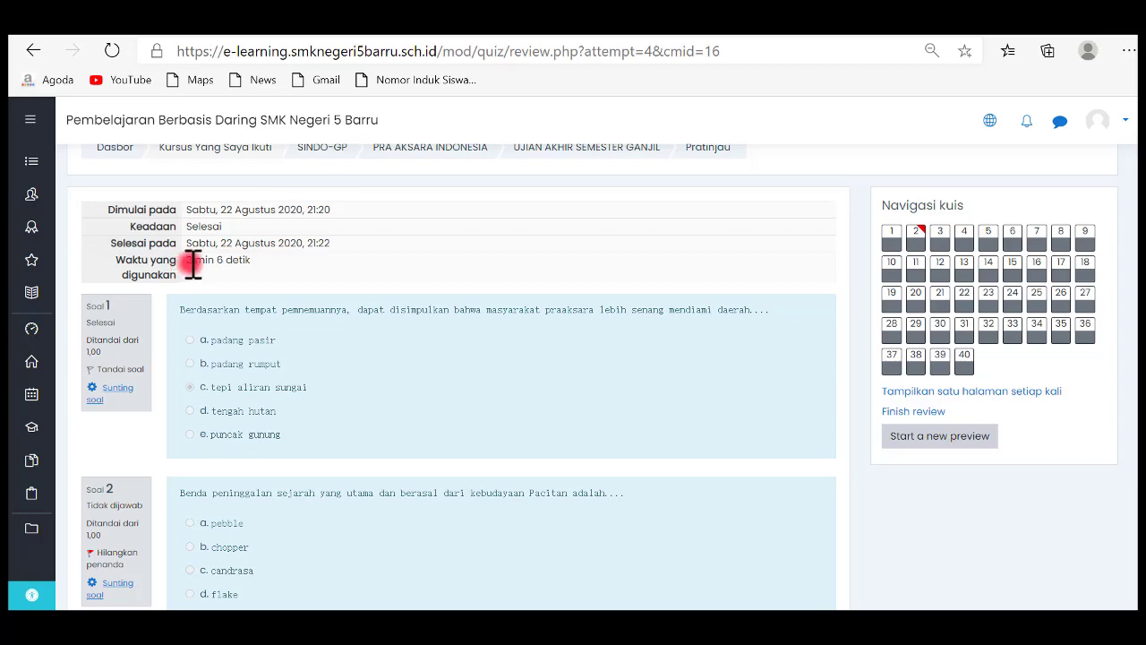
{"action": "scroll", "coordinate": [534, 332], "scroll_direction": "down", "scroll_amount": 15}
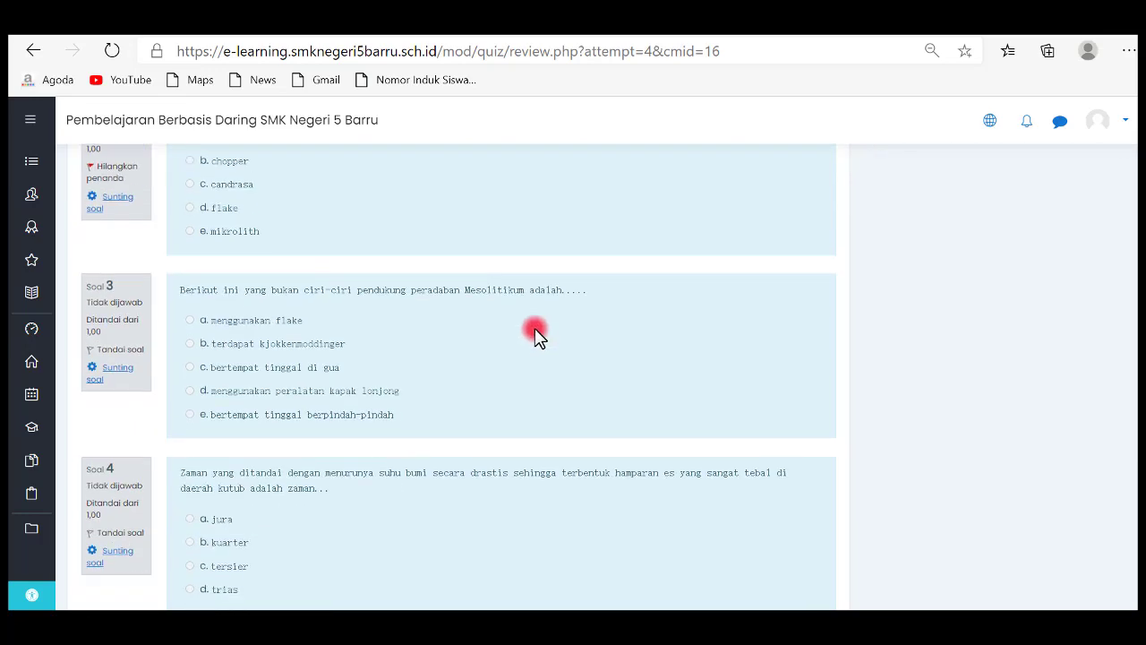
{"action": "scroll", "coordinate": [538, 340], "scroll_direction": "up", "scroll_amount": 15}
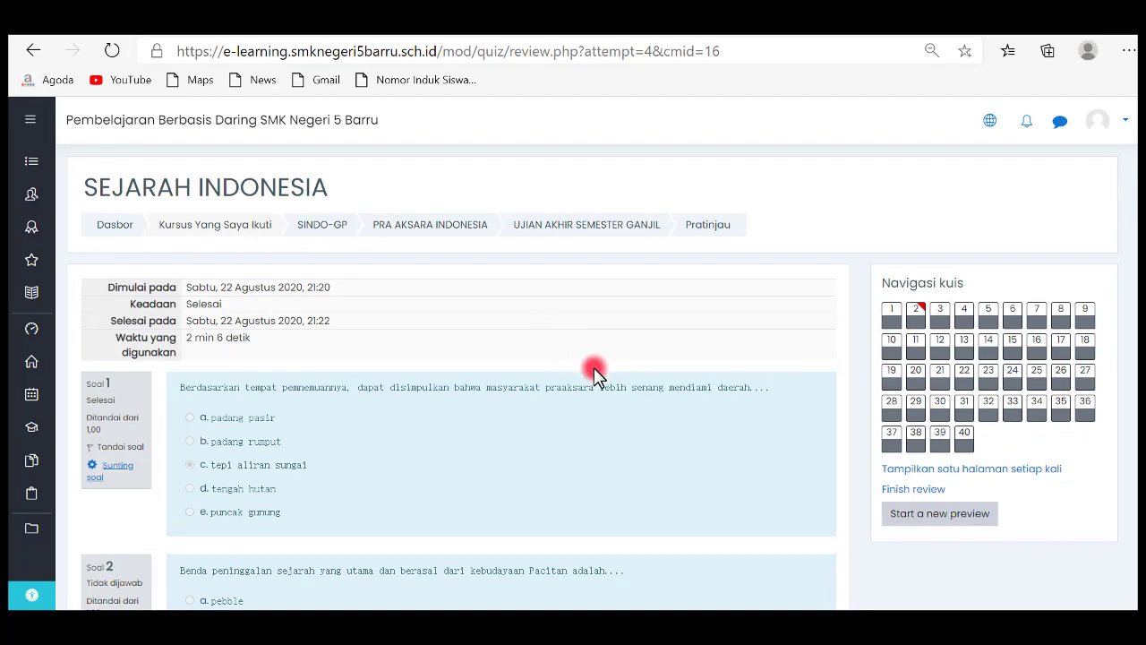
{"action": "scroll", "coordinate": [600, 452], "scroll_direction": "down", "scroll_amount": 10}
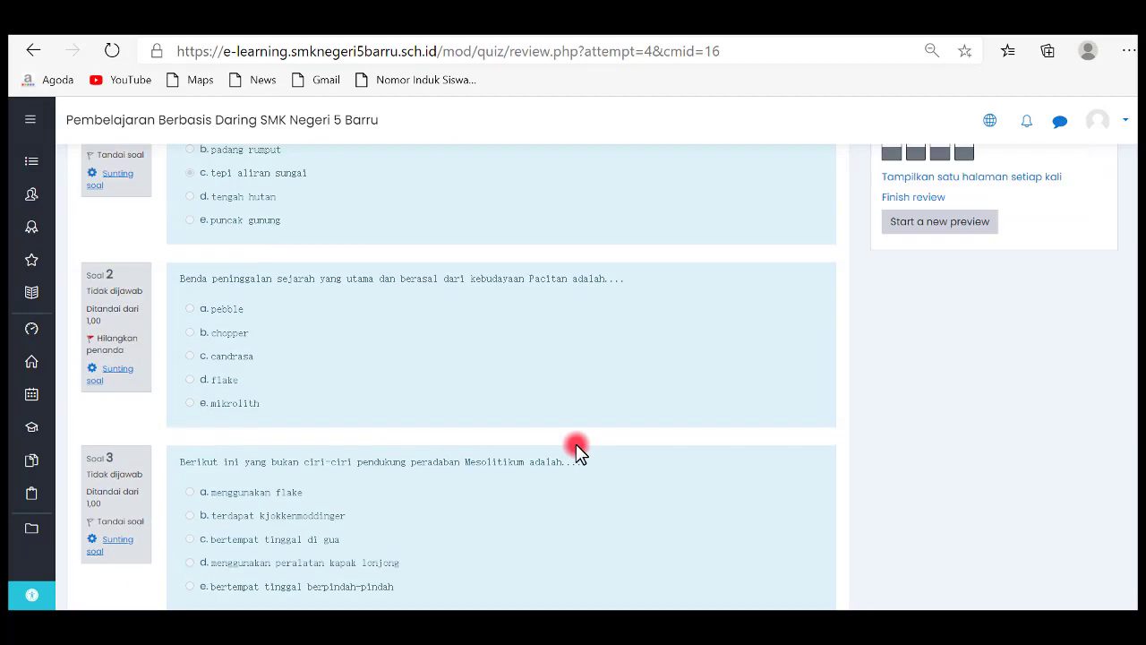
Request a new preview attempt and cancel it at the time-limit confirmation to return to the UJIAN AKHIR SEMESTER GANJIL overview
{"action": "scroll", "coordinate": [908, 401], "scroll_direction": "up", "scroll_amount": 10}
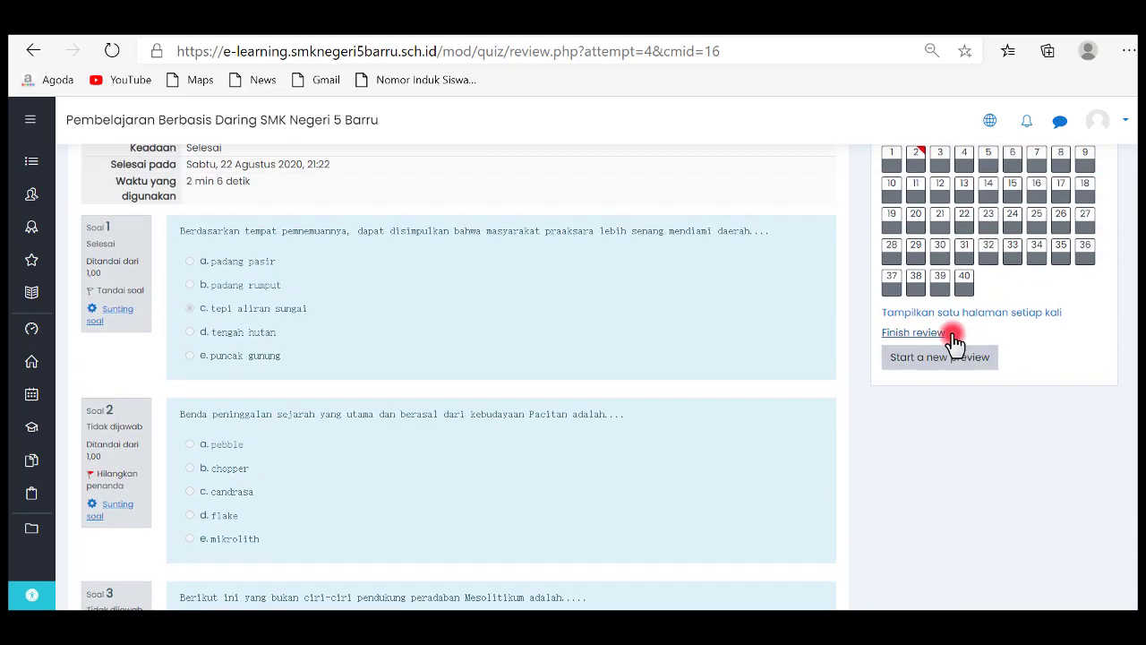
{"action": "left_click", "coordinate": [951, 363]}
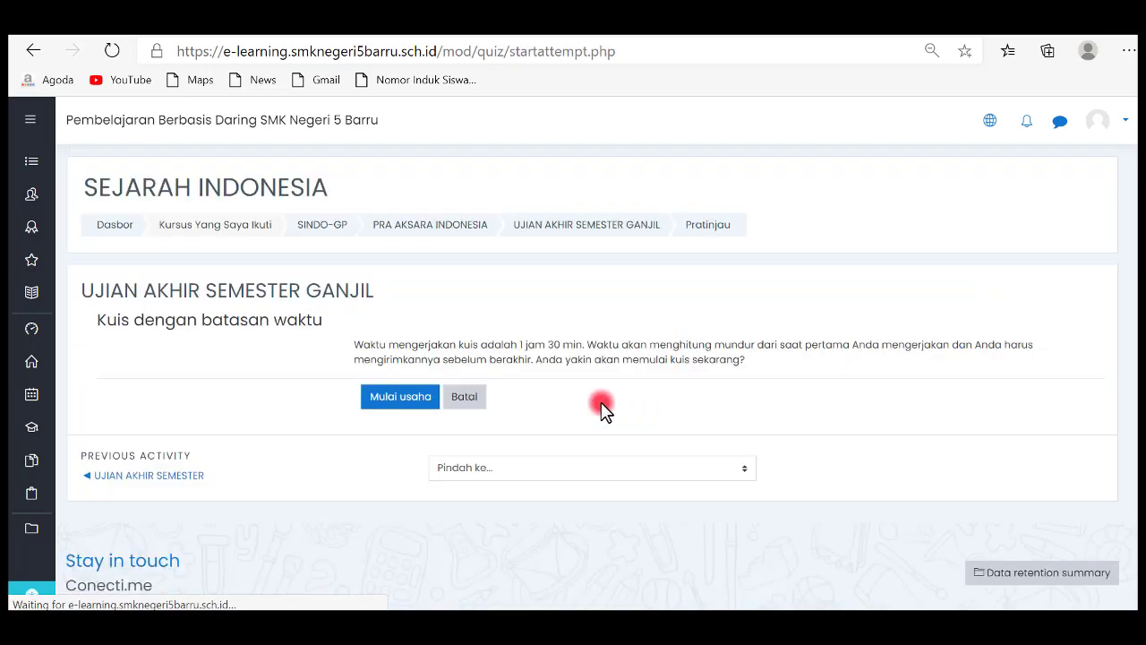
{"action": "left_click", "coordinate": [478, 404]}
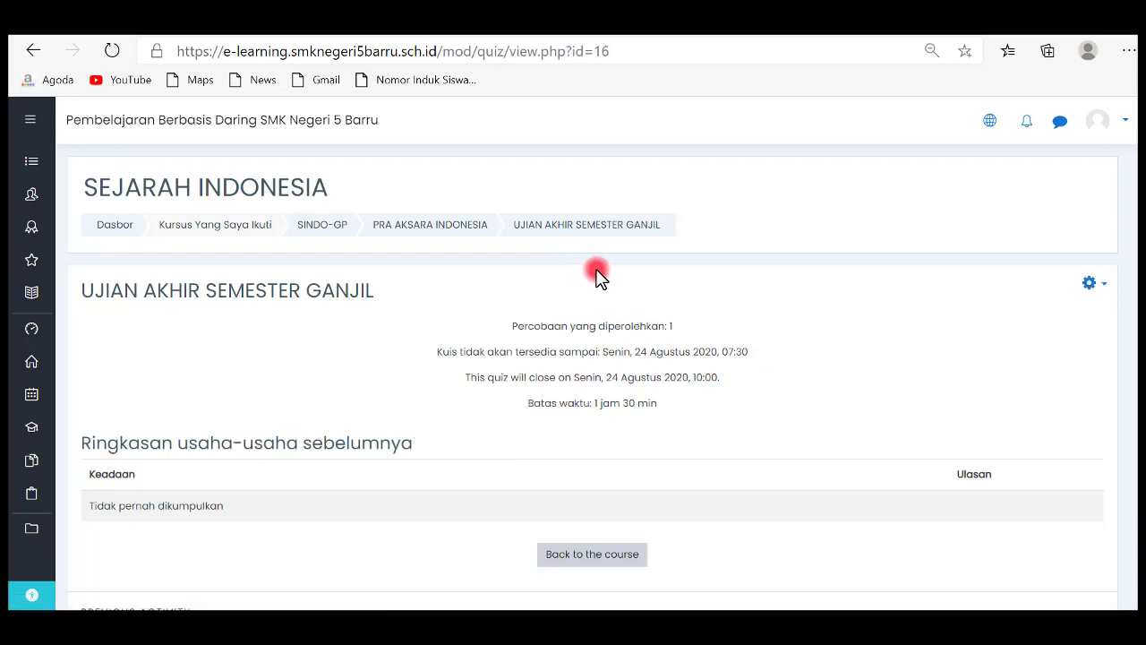